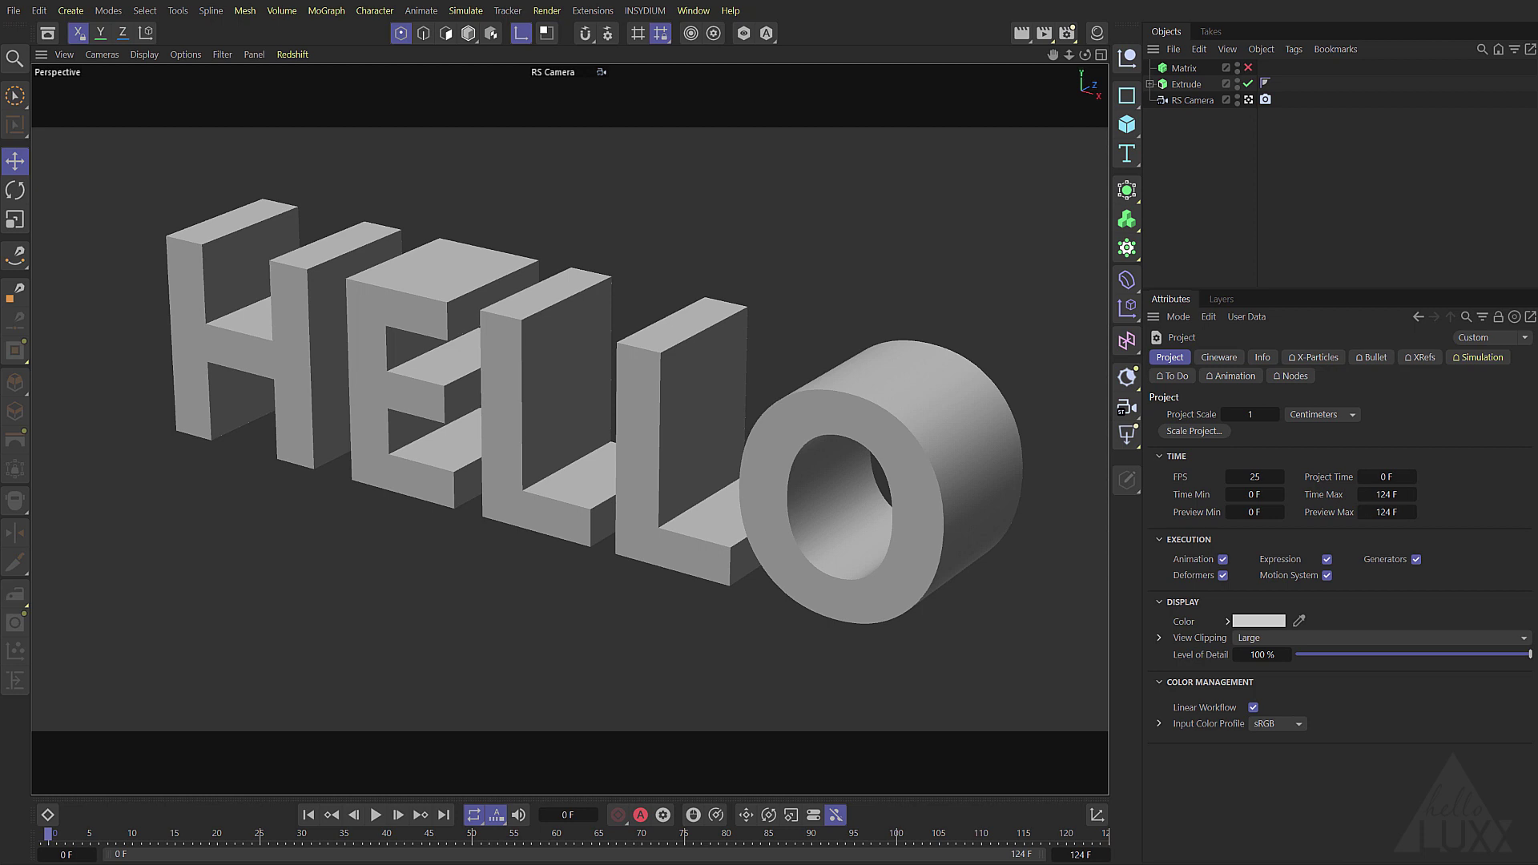
Check the Matrix grid settings, then switch off the Matrix so only the extruded HELLO remains.
click(1247, 68)
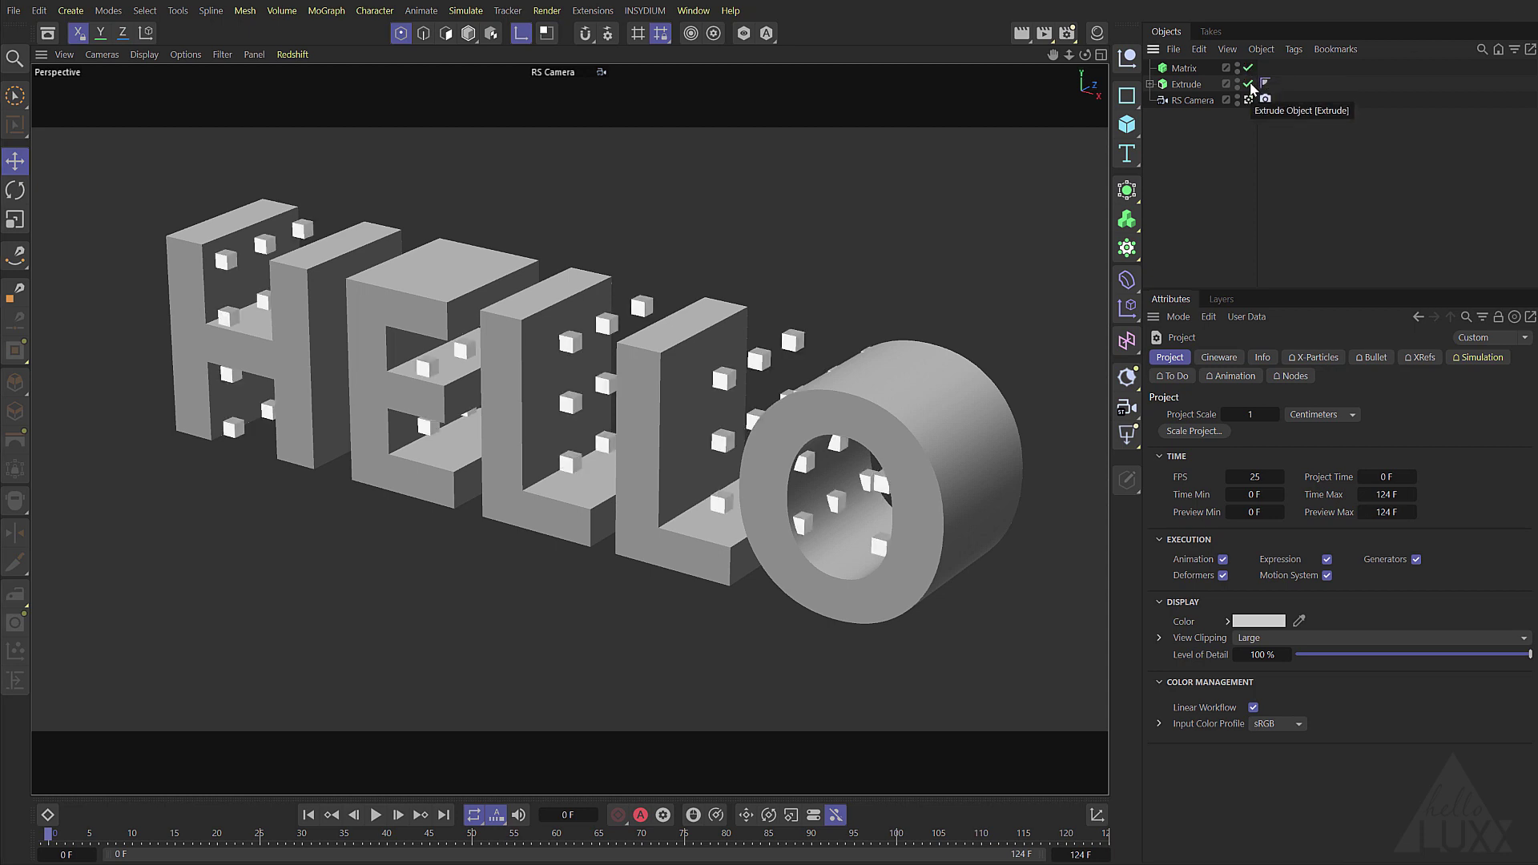
click(1248, 83)
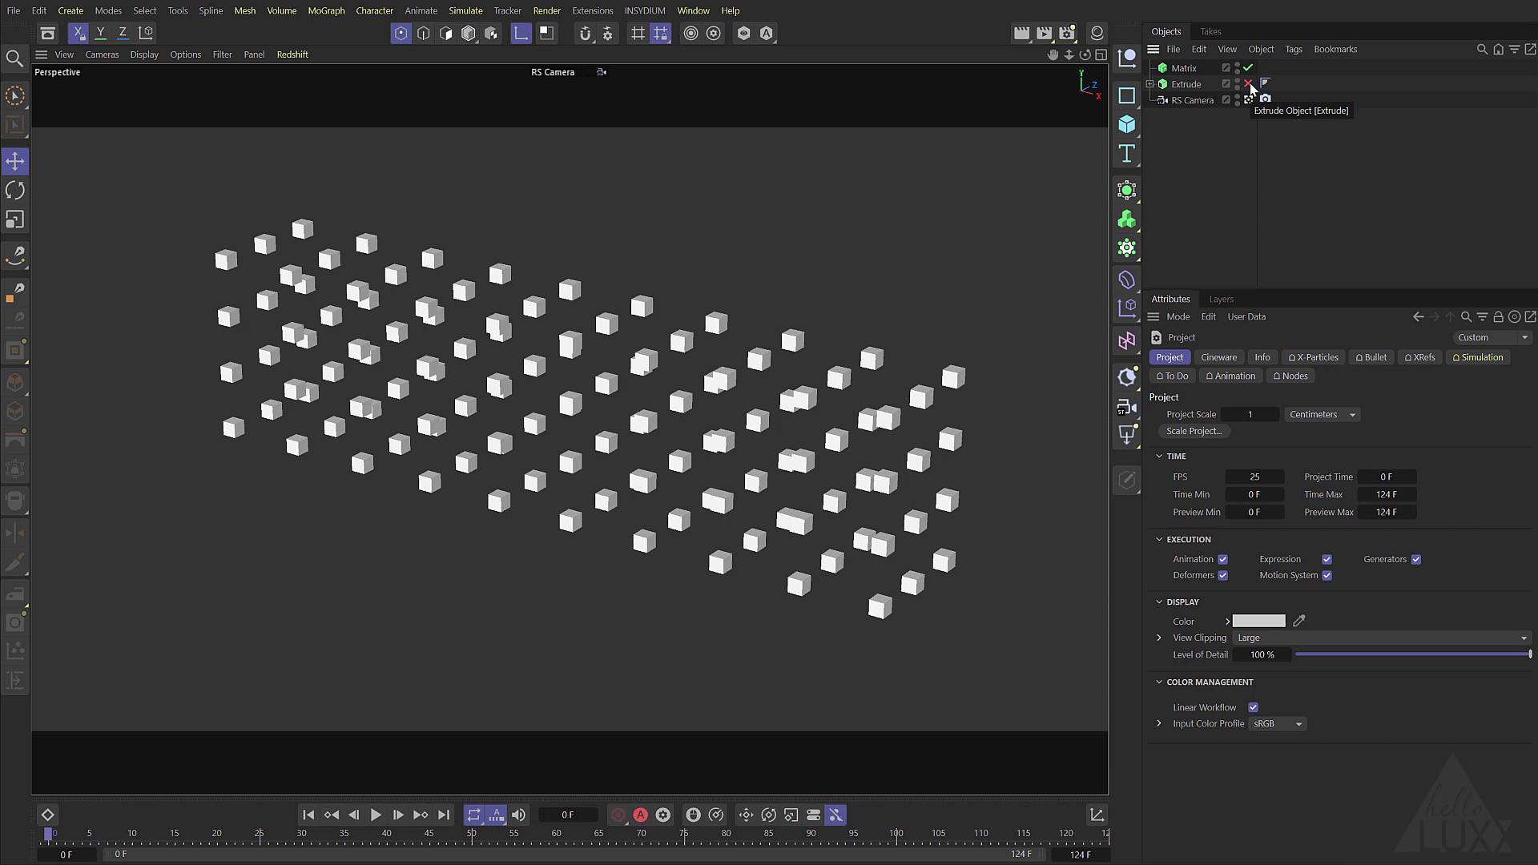
click(1184, 68)
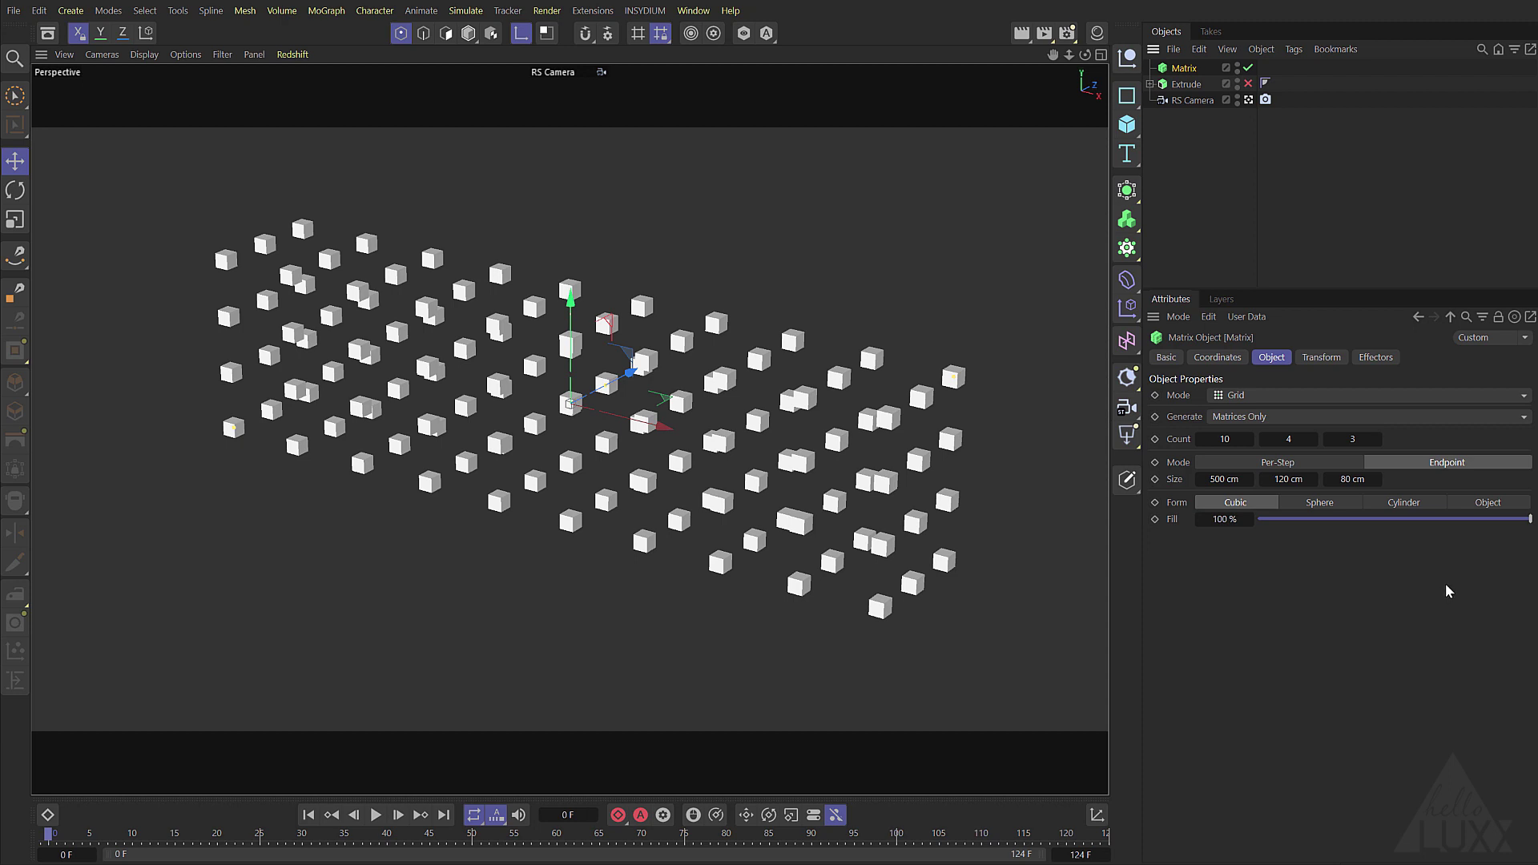
click(1248, 83)
click(1248, 68)
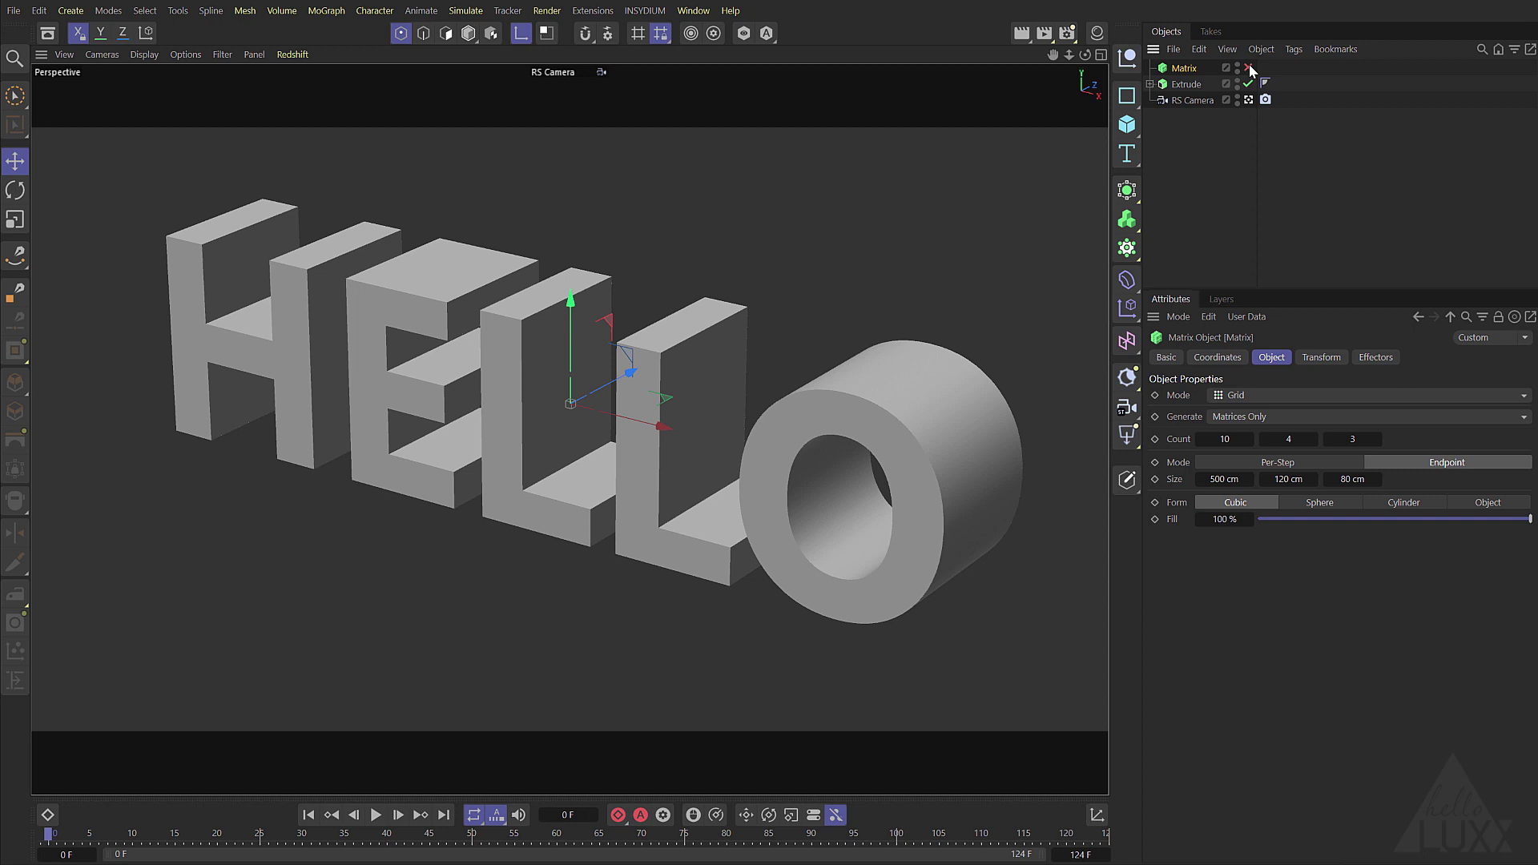
Wrap the HELLO Extrude object in a new Volume Builder.
click(1186, 84)
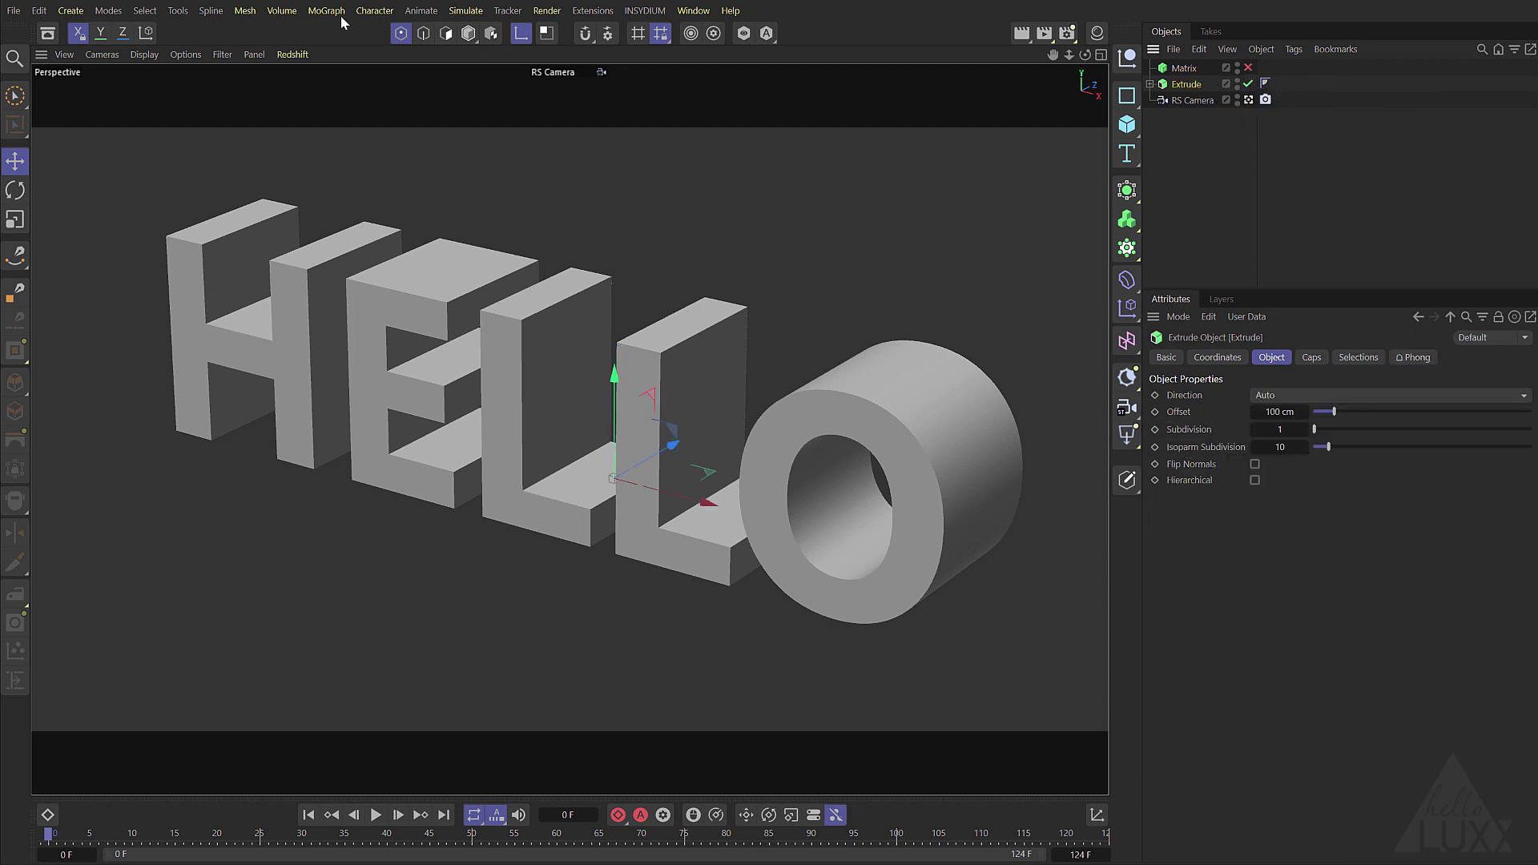
click(280, 10)
alt+click(295, 70)
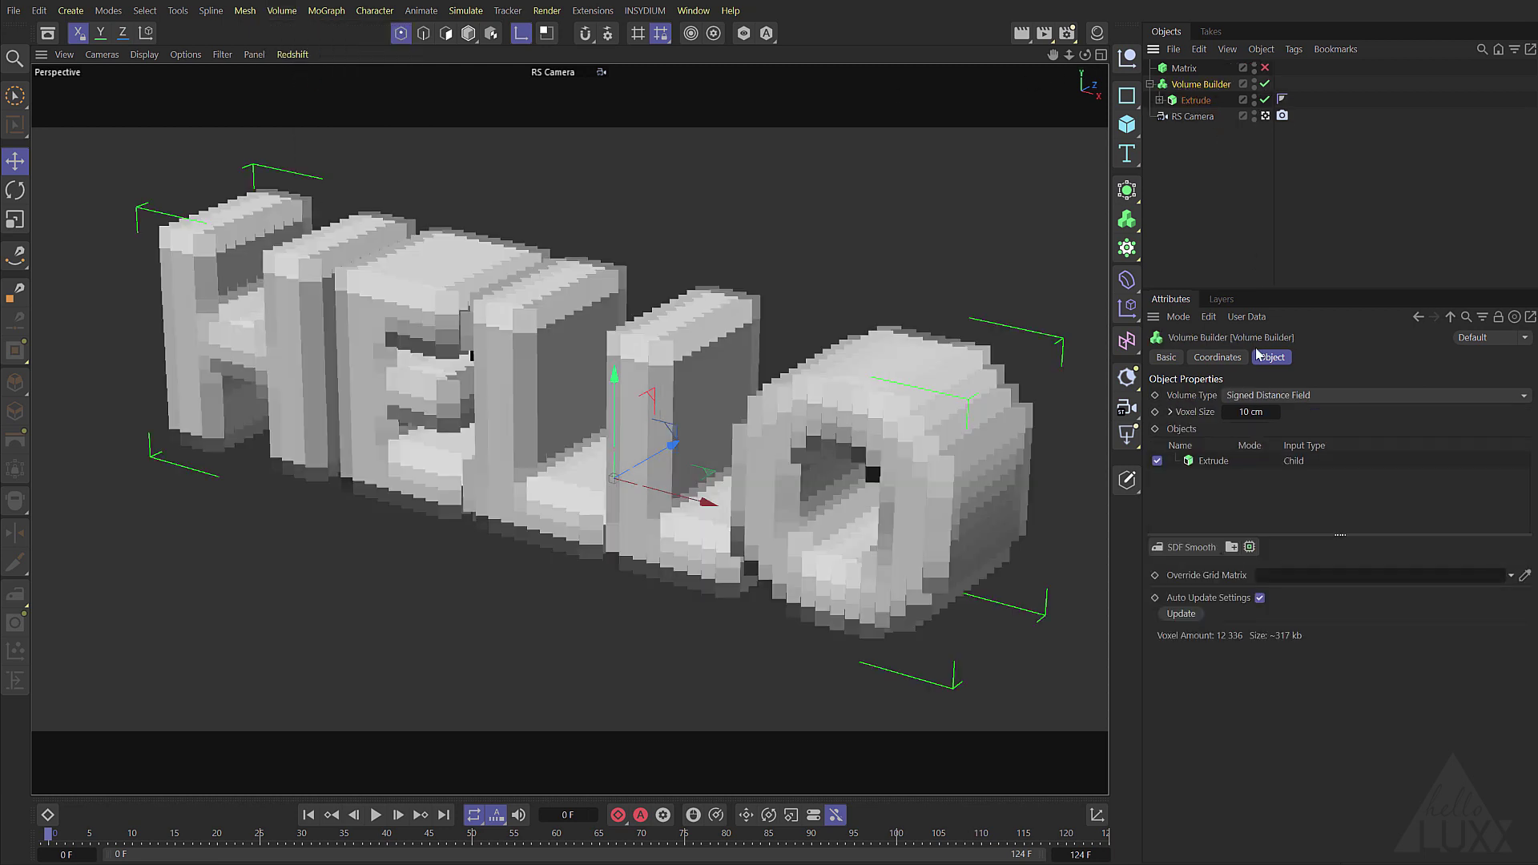
Set the Volume Builder's Volume Type to Fog with a 3 cm voxel size.
click(1281, 394)
click(1295, 435)
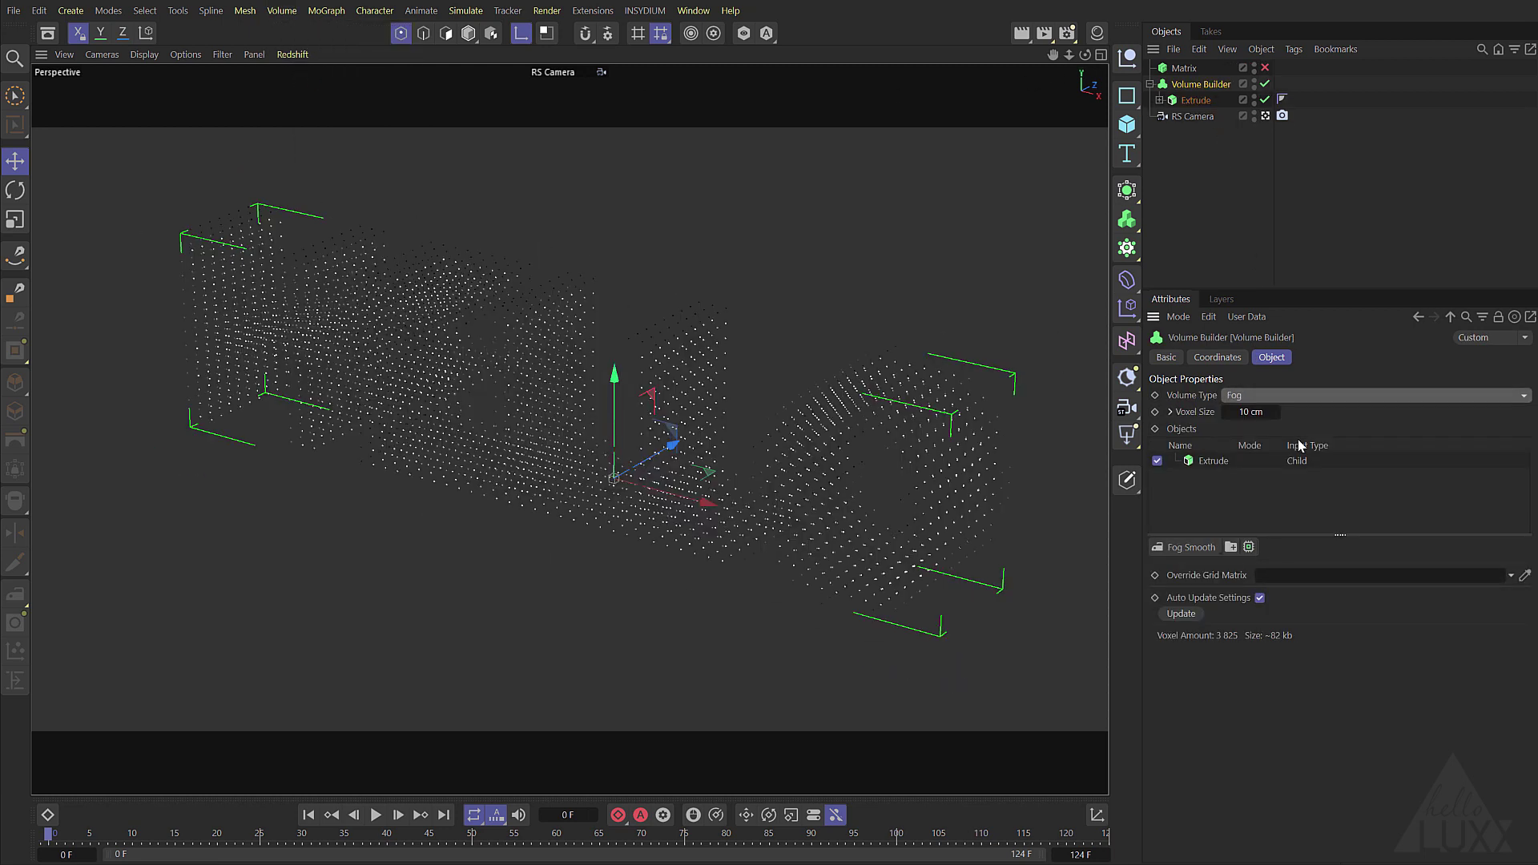
click(1244, 411)
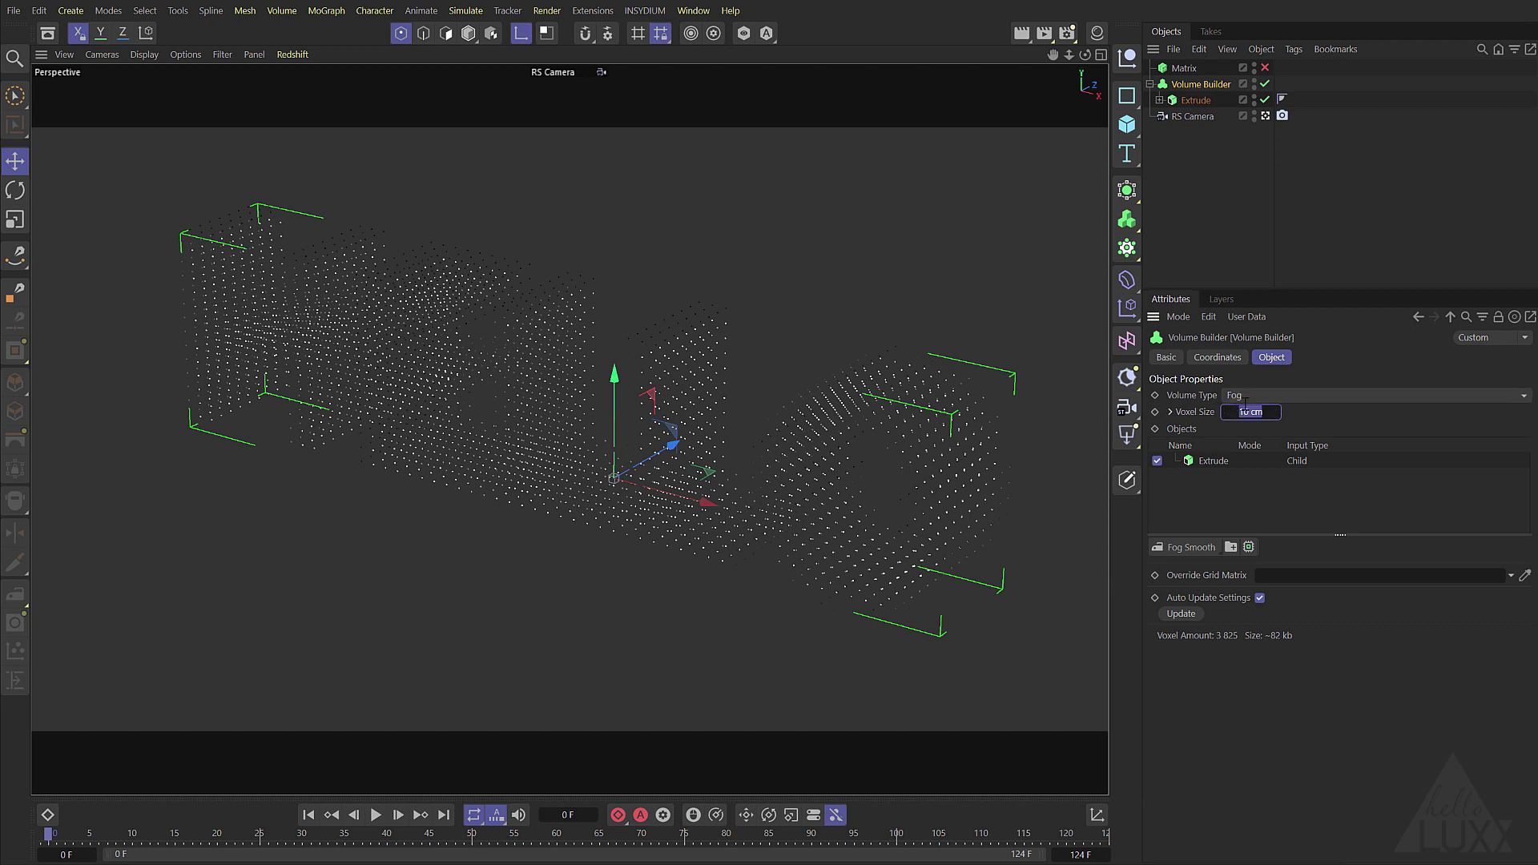
text(5)
key(Return)
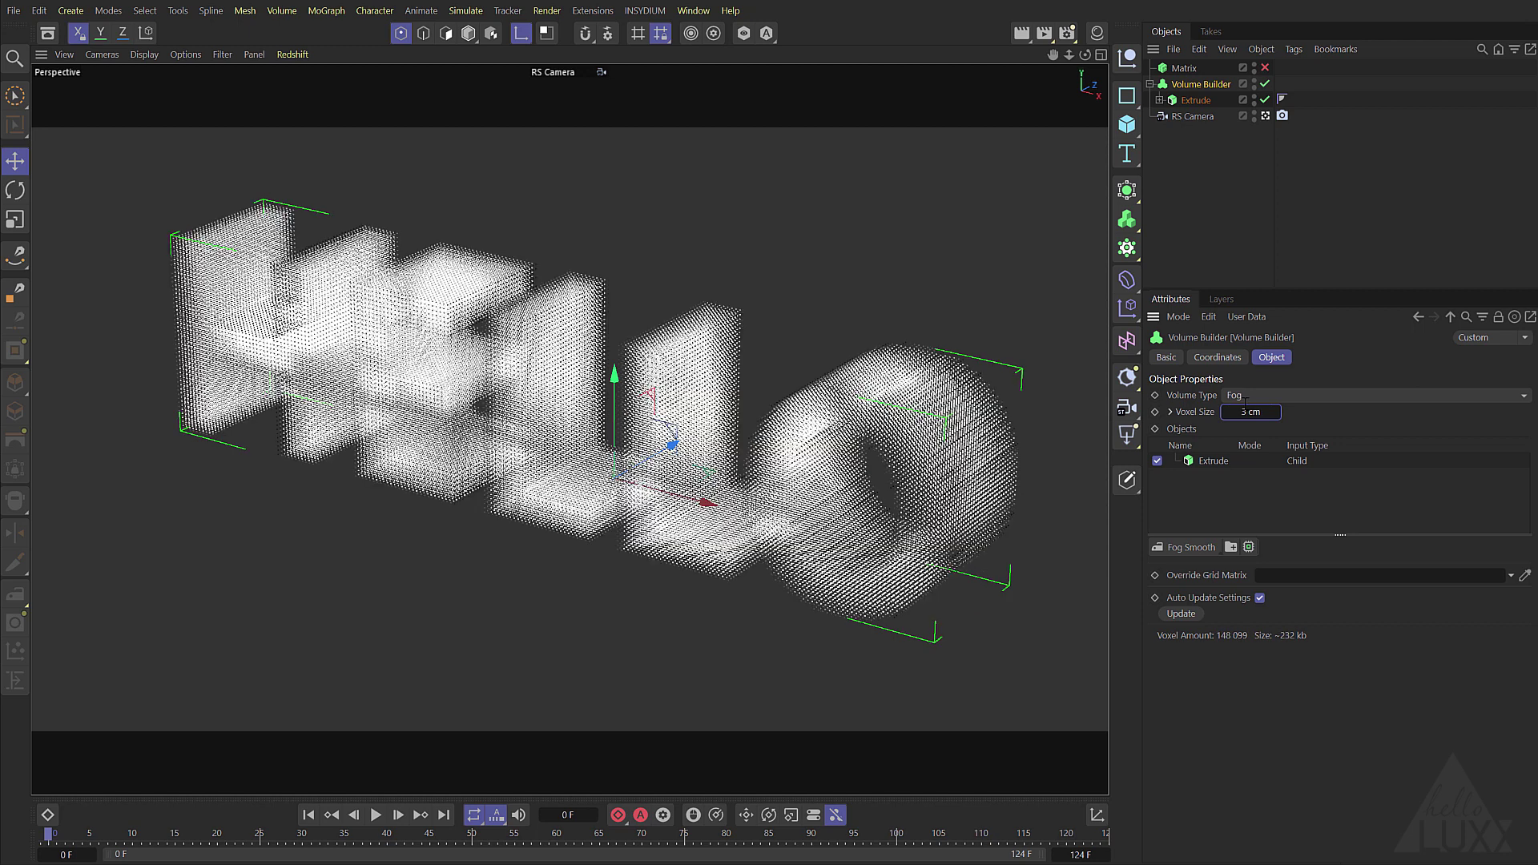
Create a Formula Field in the scene.
click(64, 12)
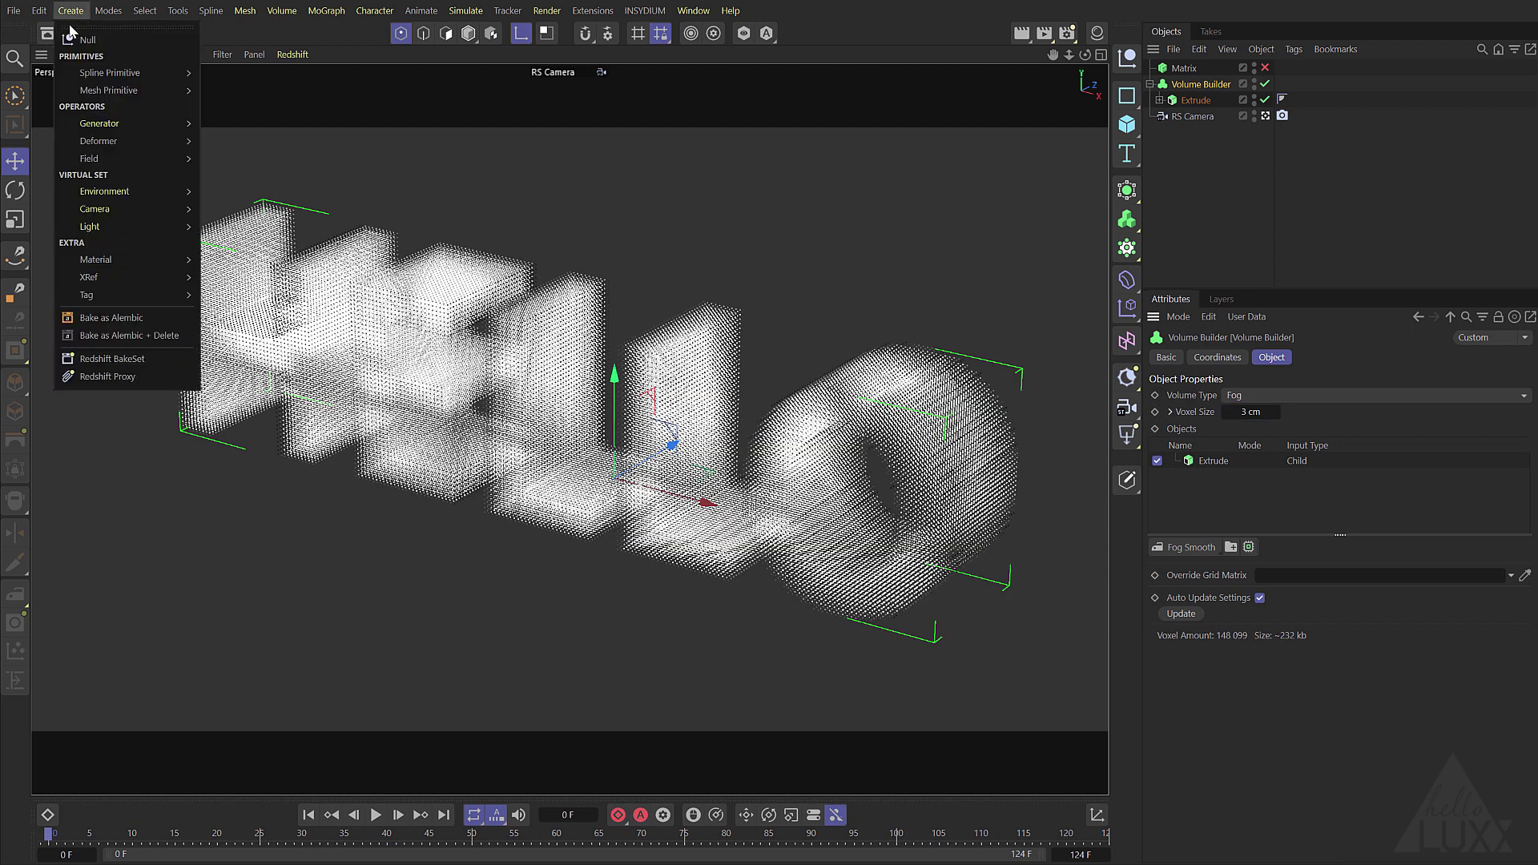
mouse_move(83, 161)
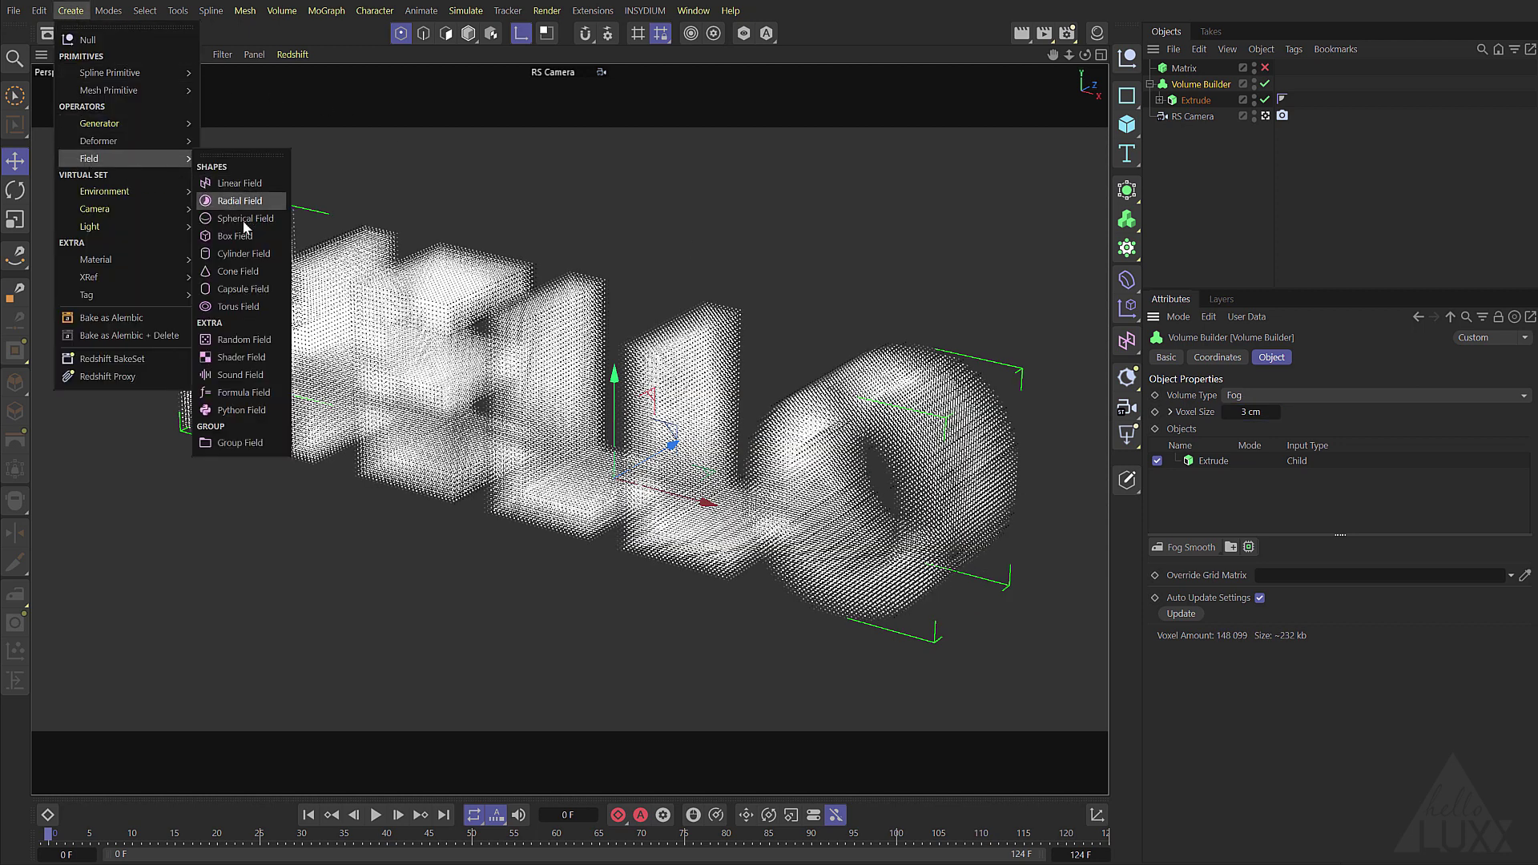
click(276, 393)
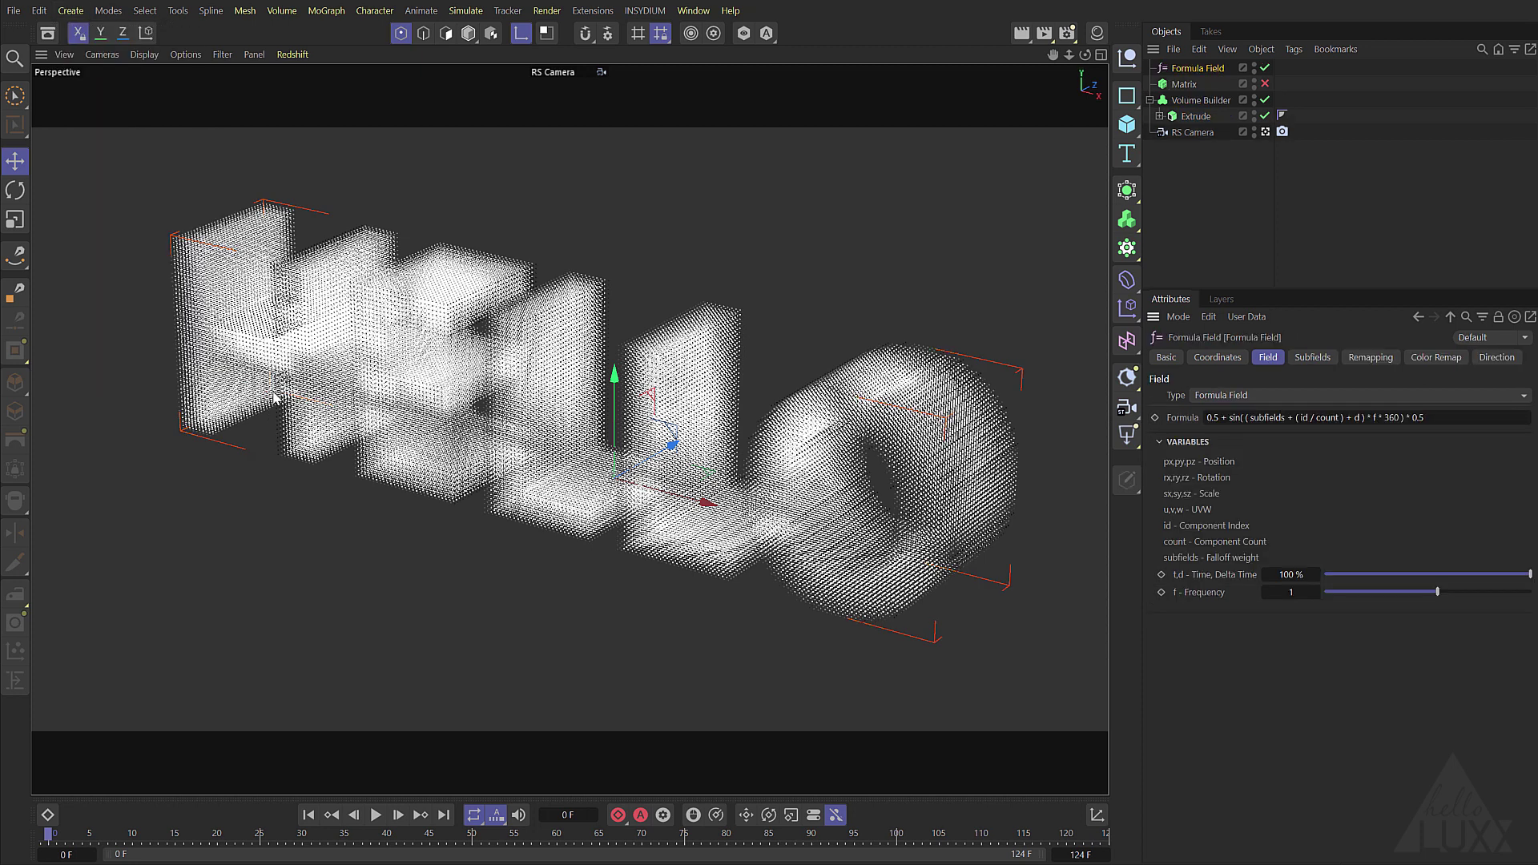
Add the Formula Field to the Volume Builder's objects with Creation Space set to Objects Below.
click(1194, 104)
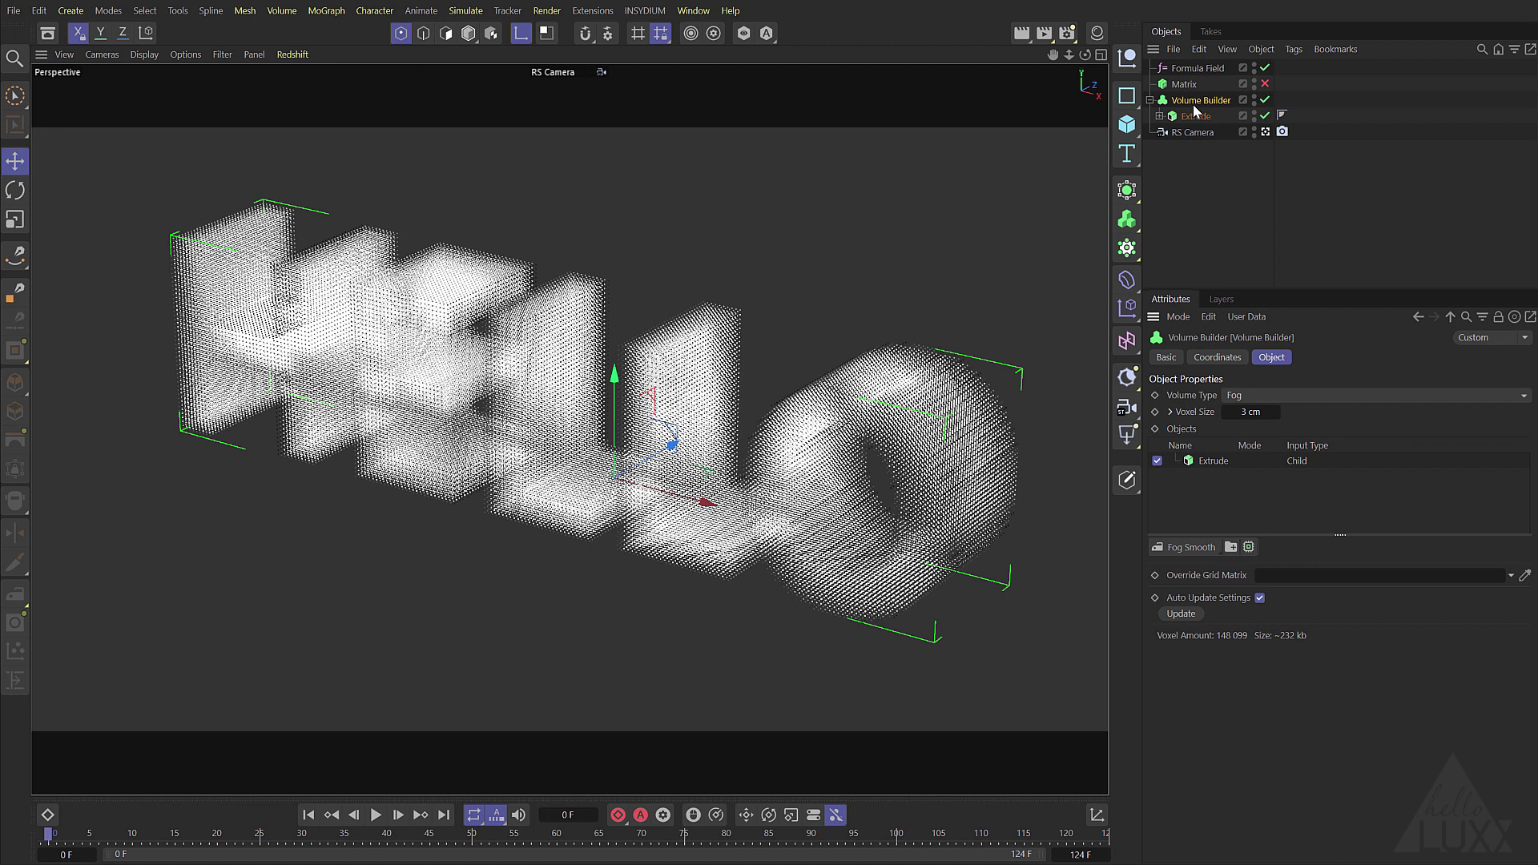
drag(1193, 104, 1220, 460)
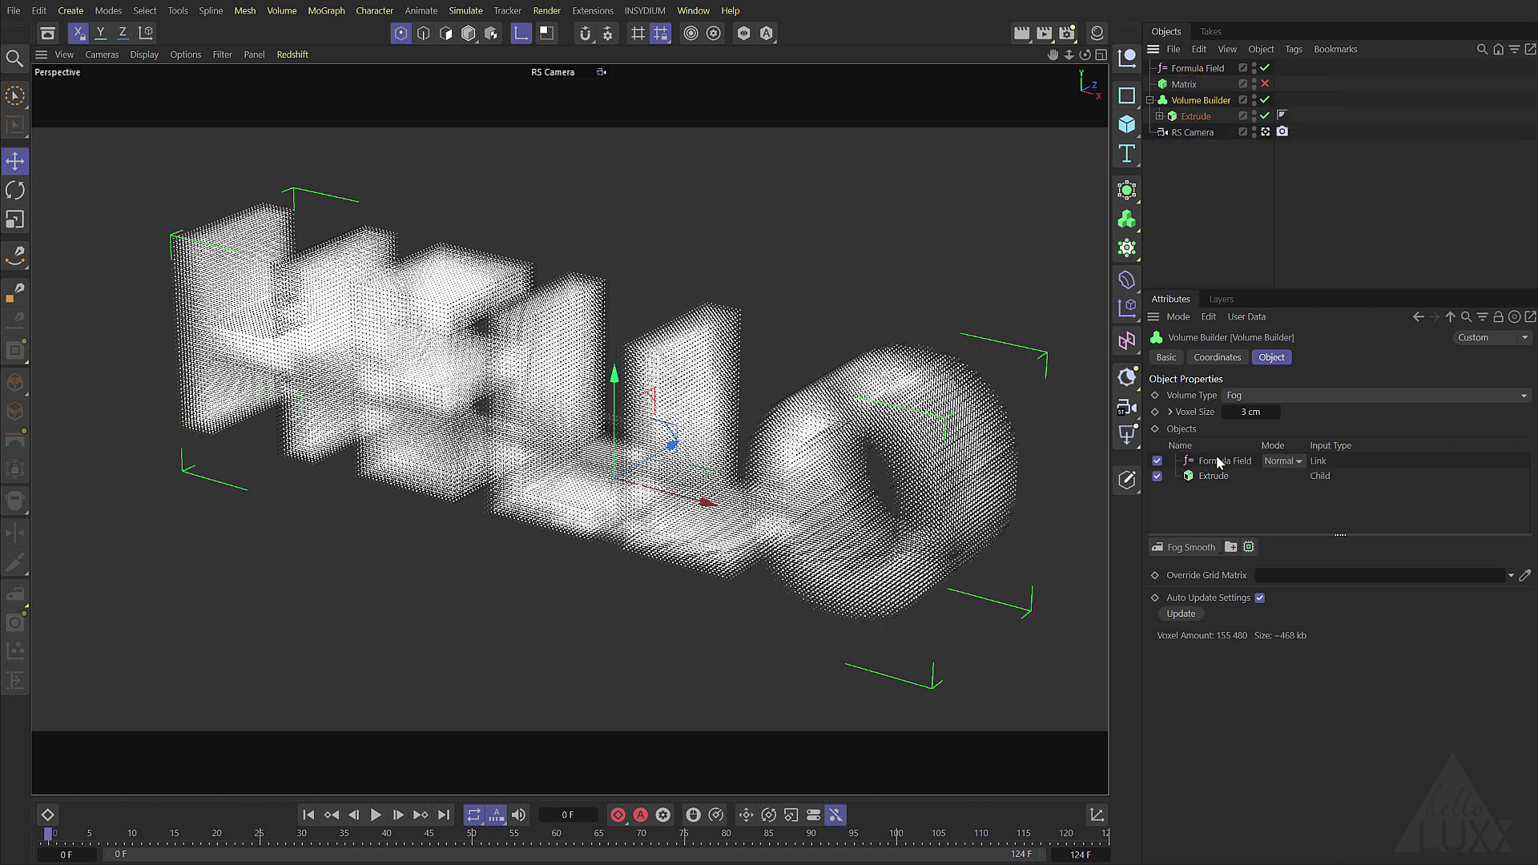
click(1216, 460)
alt+drag(821, 579, 778, 418)
alt+drag(601, 503, 504, 536)
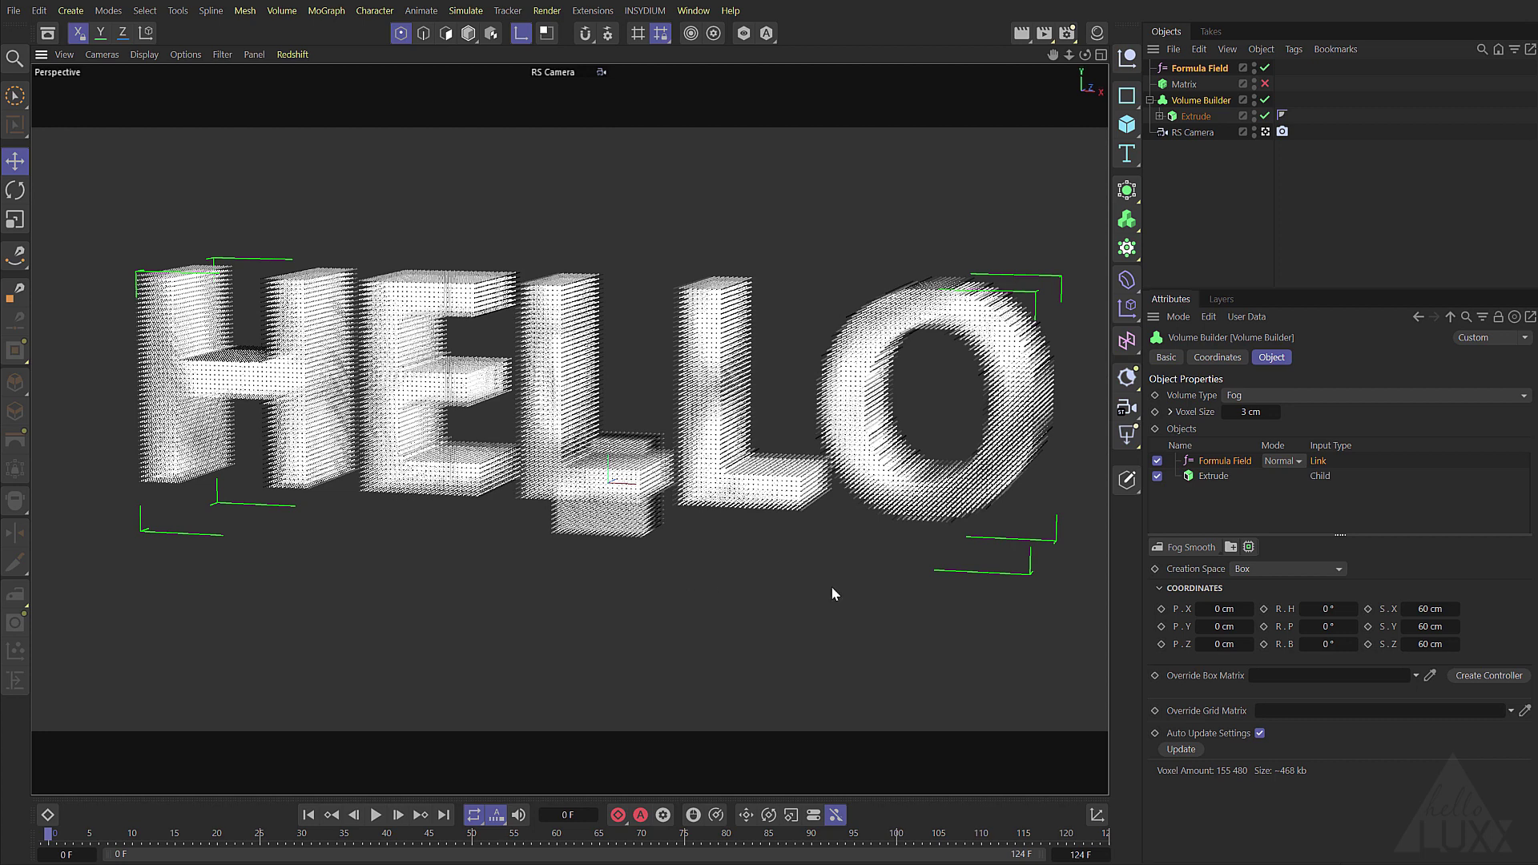
click(1295, 568)
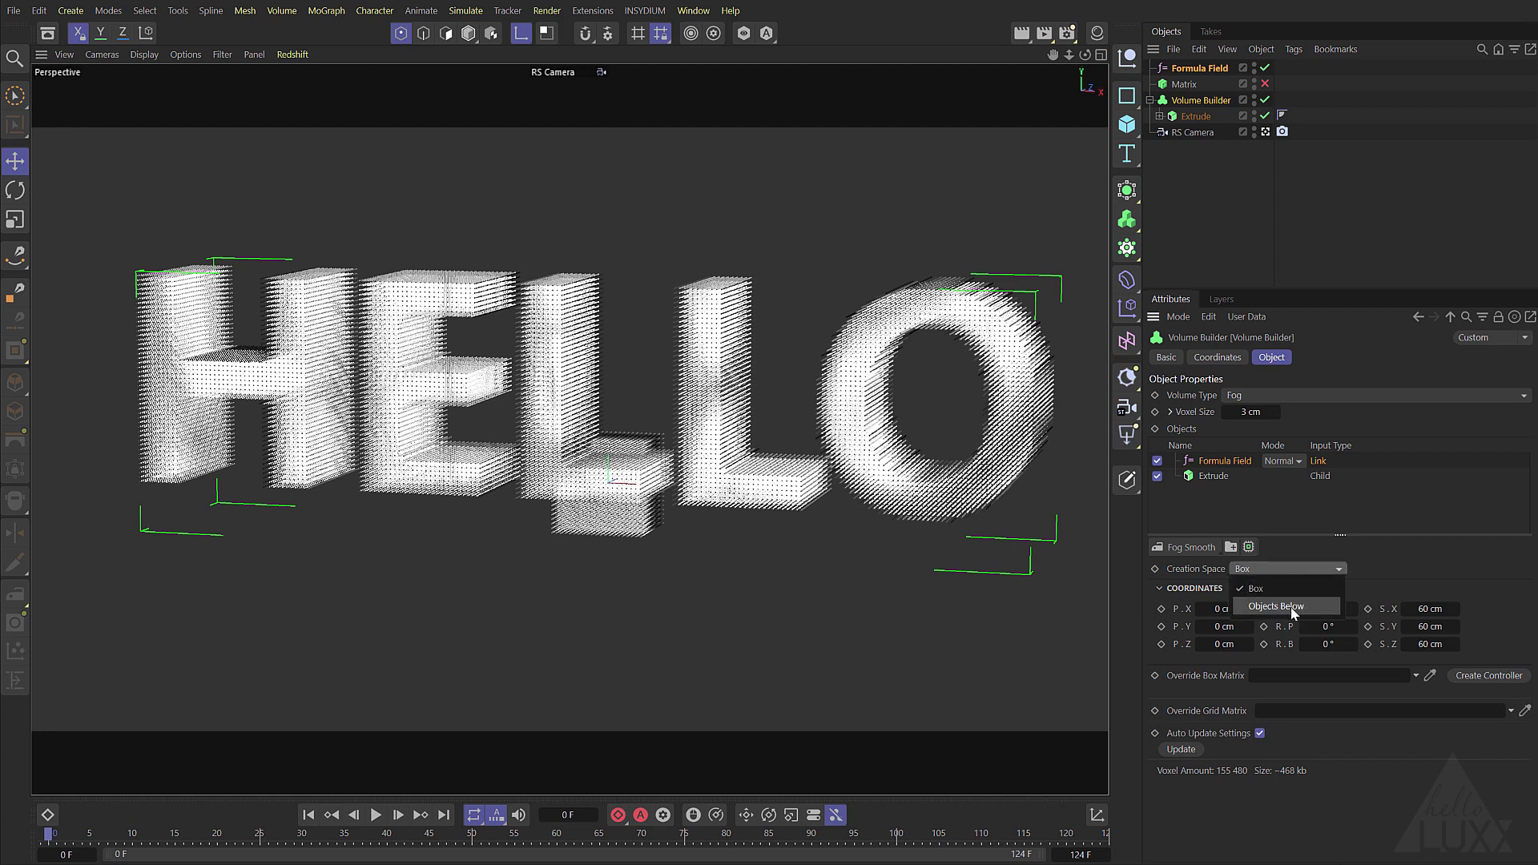
click(1290, 607)
Play the Formula Field animation on HELLO, then return to frame 0.
mouse_move(1019, 555)
alt+mouse_down()
mouse_move(834, 436)
mouse_move(823, 460)
alt+mouse_up()
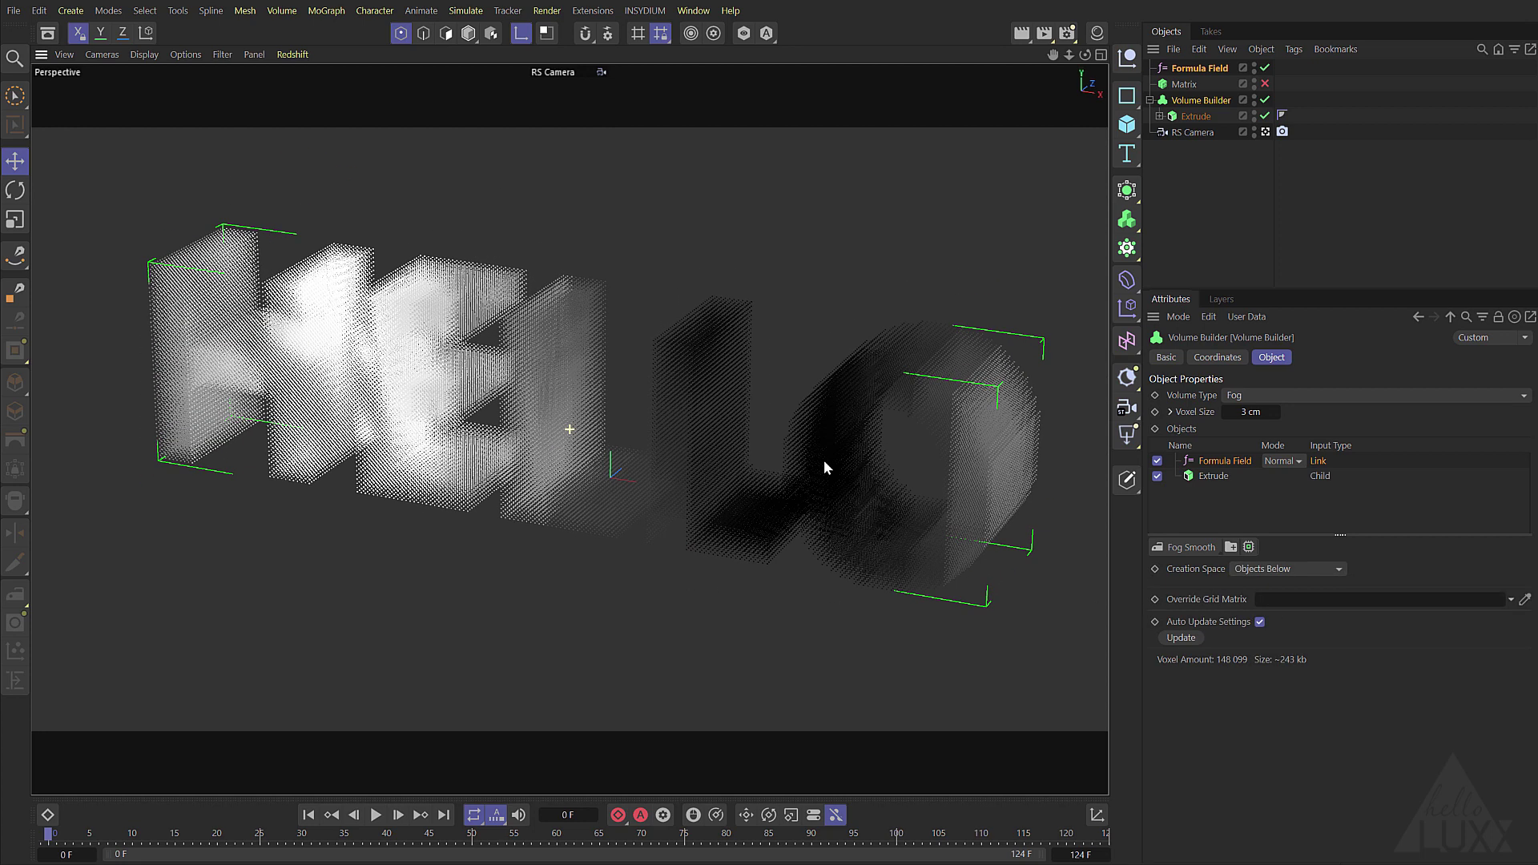
click(376, 814)
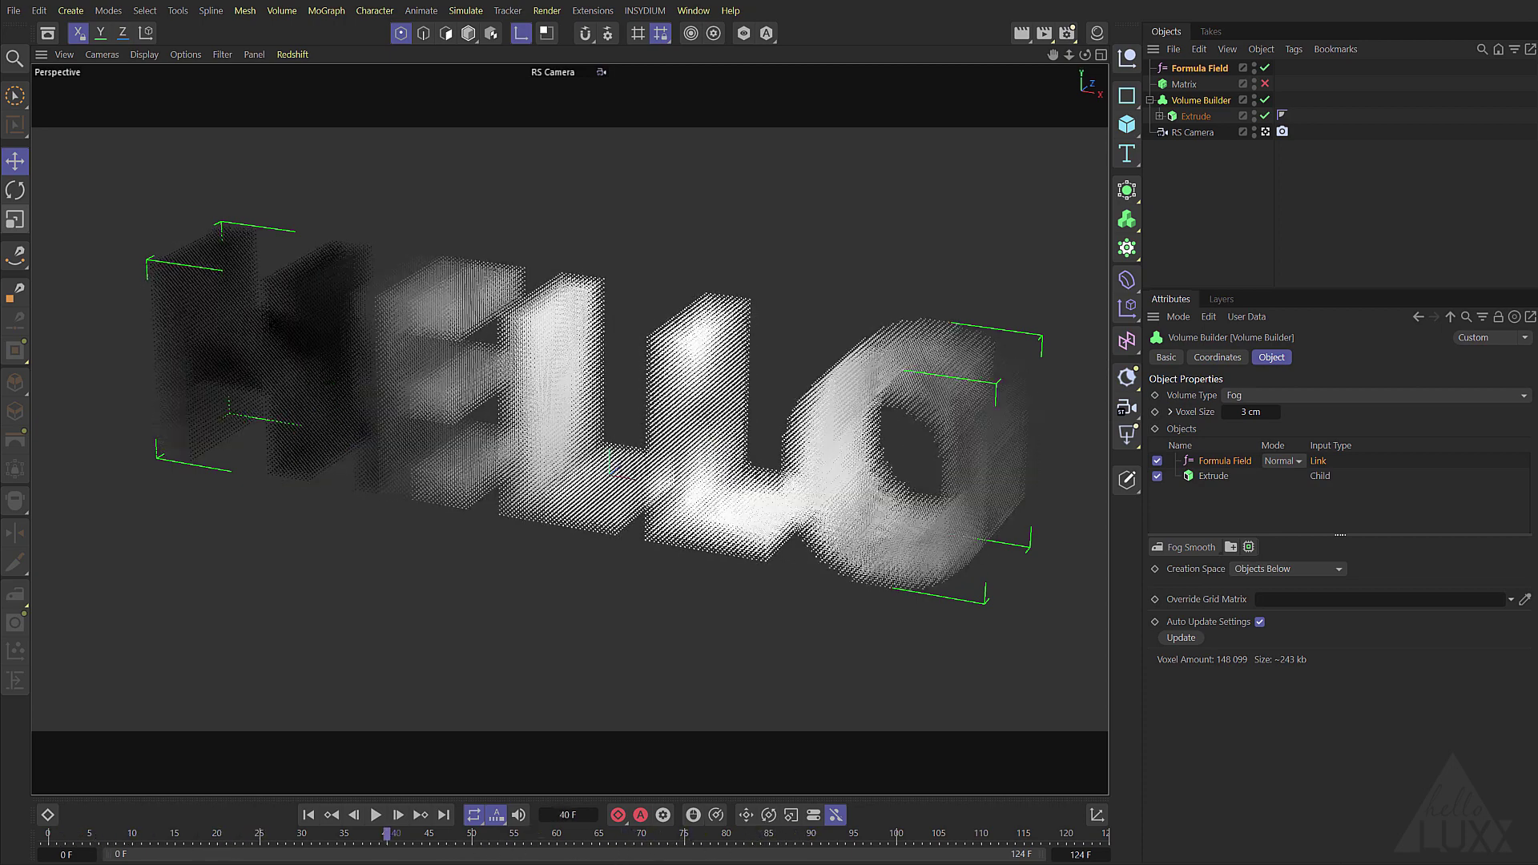
key(shift+f)
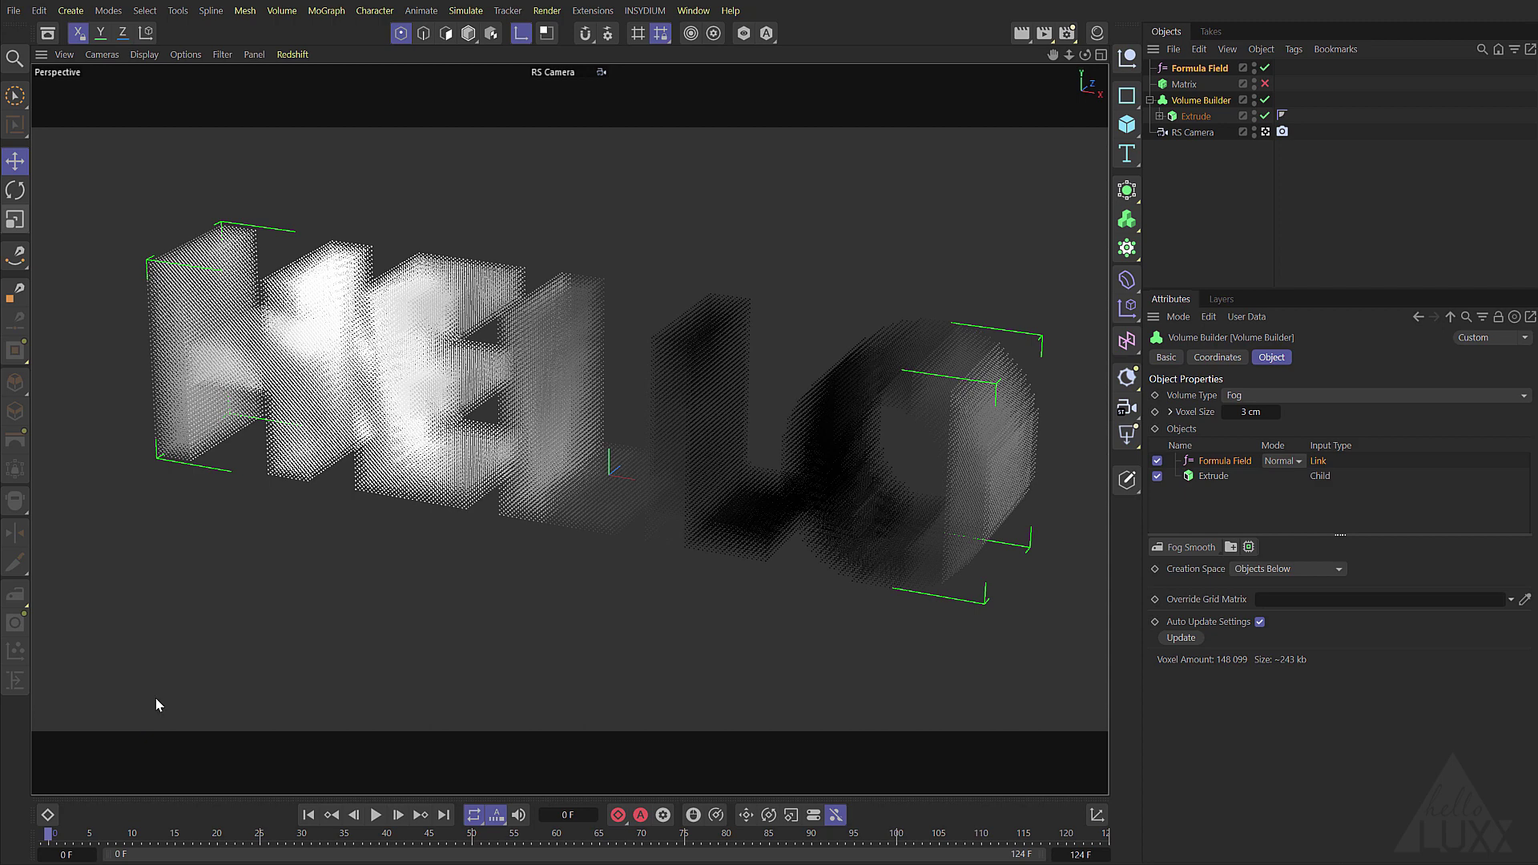
Review the Formula Field's default sine formula and bring up its empty Subfields list.
click(1198, 68)
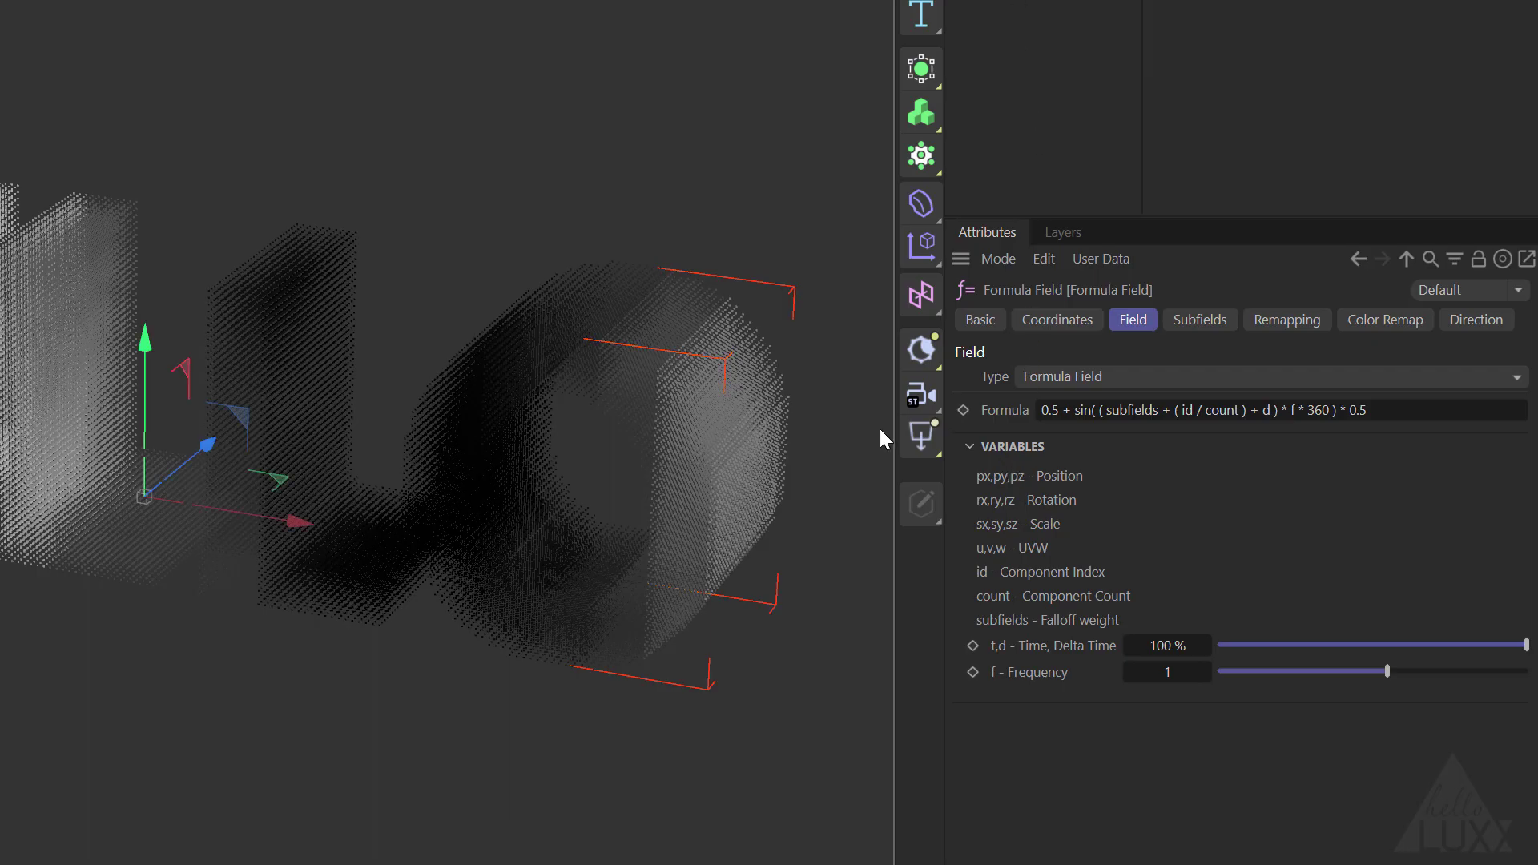
drag(1247, 411, 1175, 416)
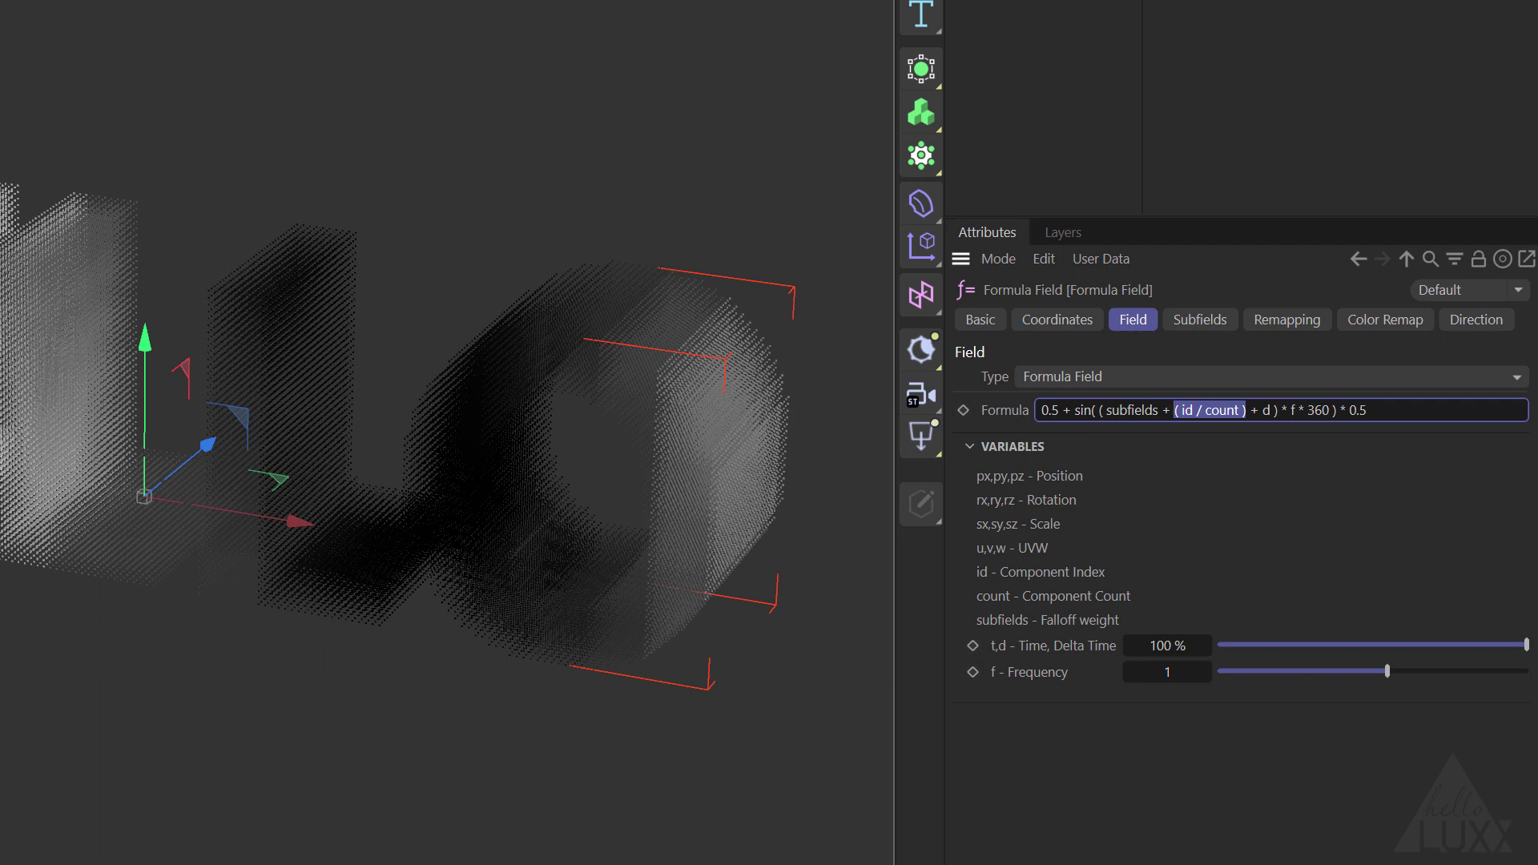
click(1154, 410)
drag(1158, 410, 1098, 422)
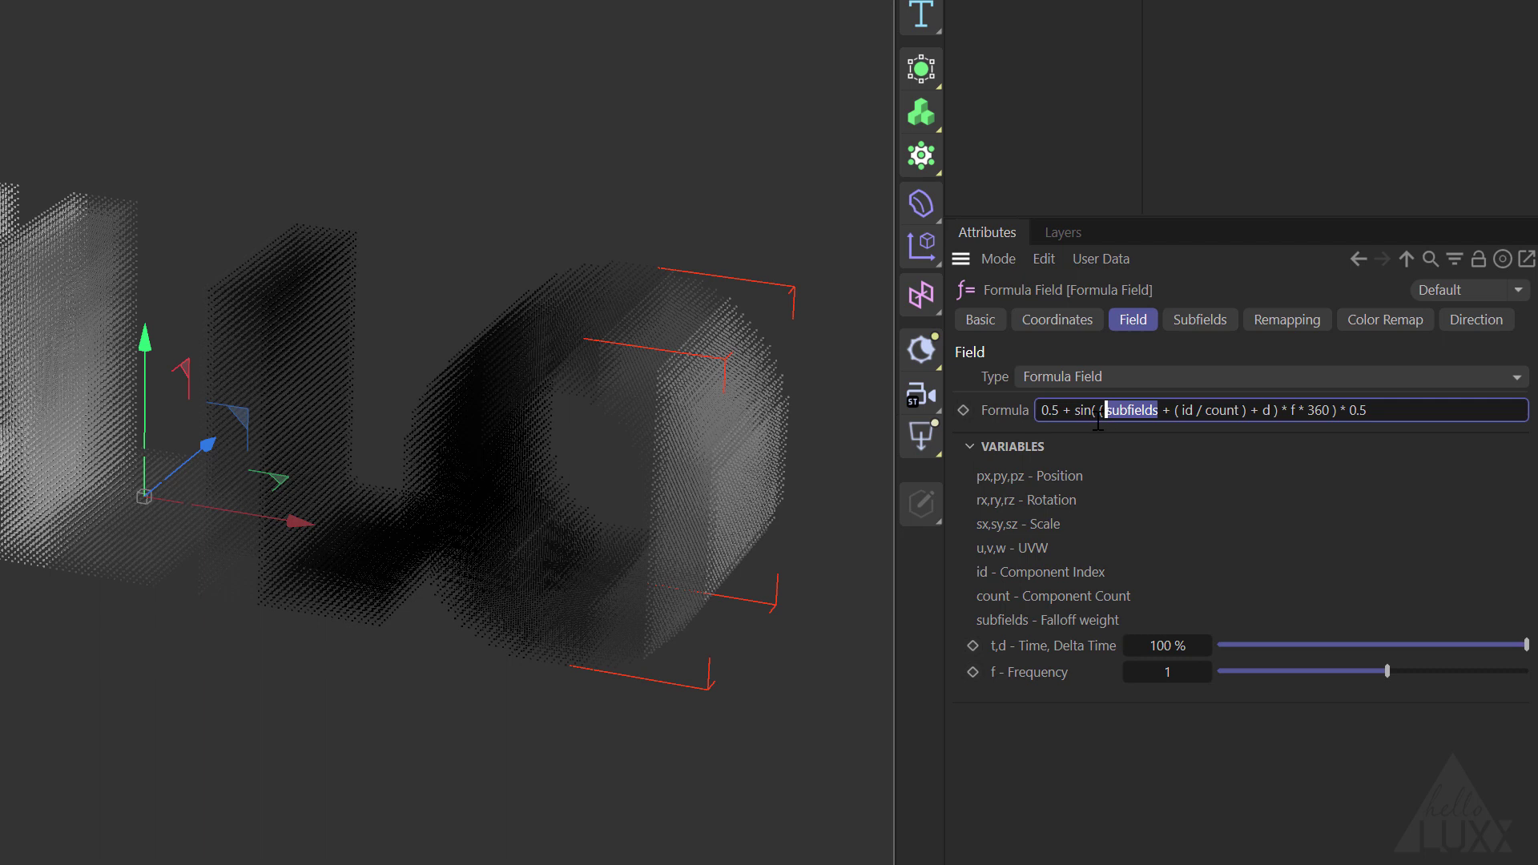
click(1184, 326)
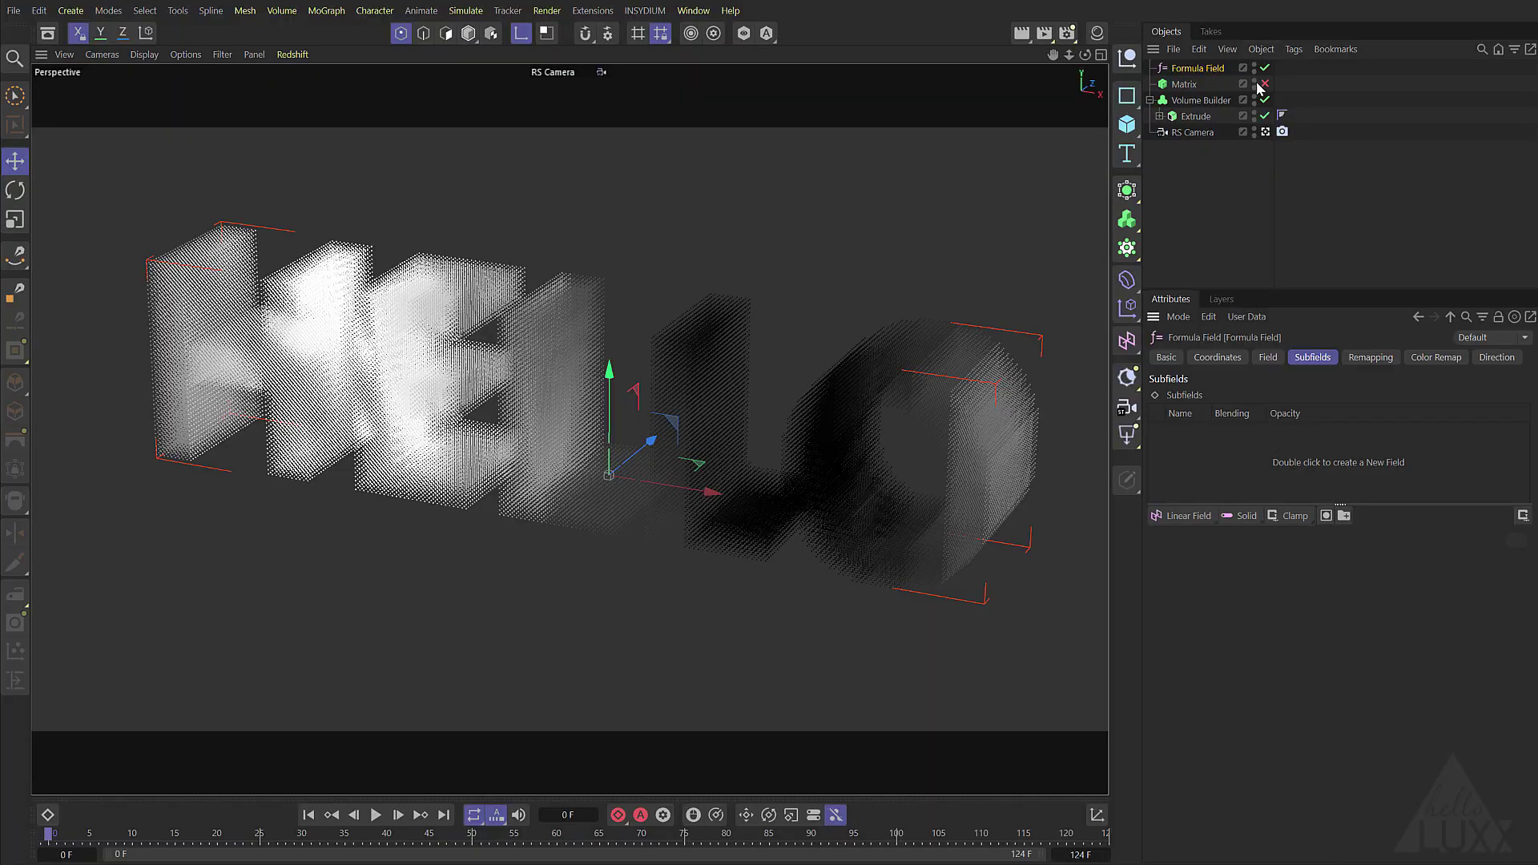
Add the enabled Matrix as a Point Object subfield, hide its cubes, and play the result.
click(1265, 83)
click(1264, 84)
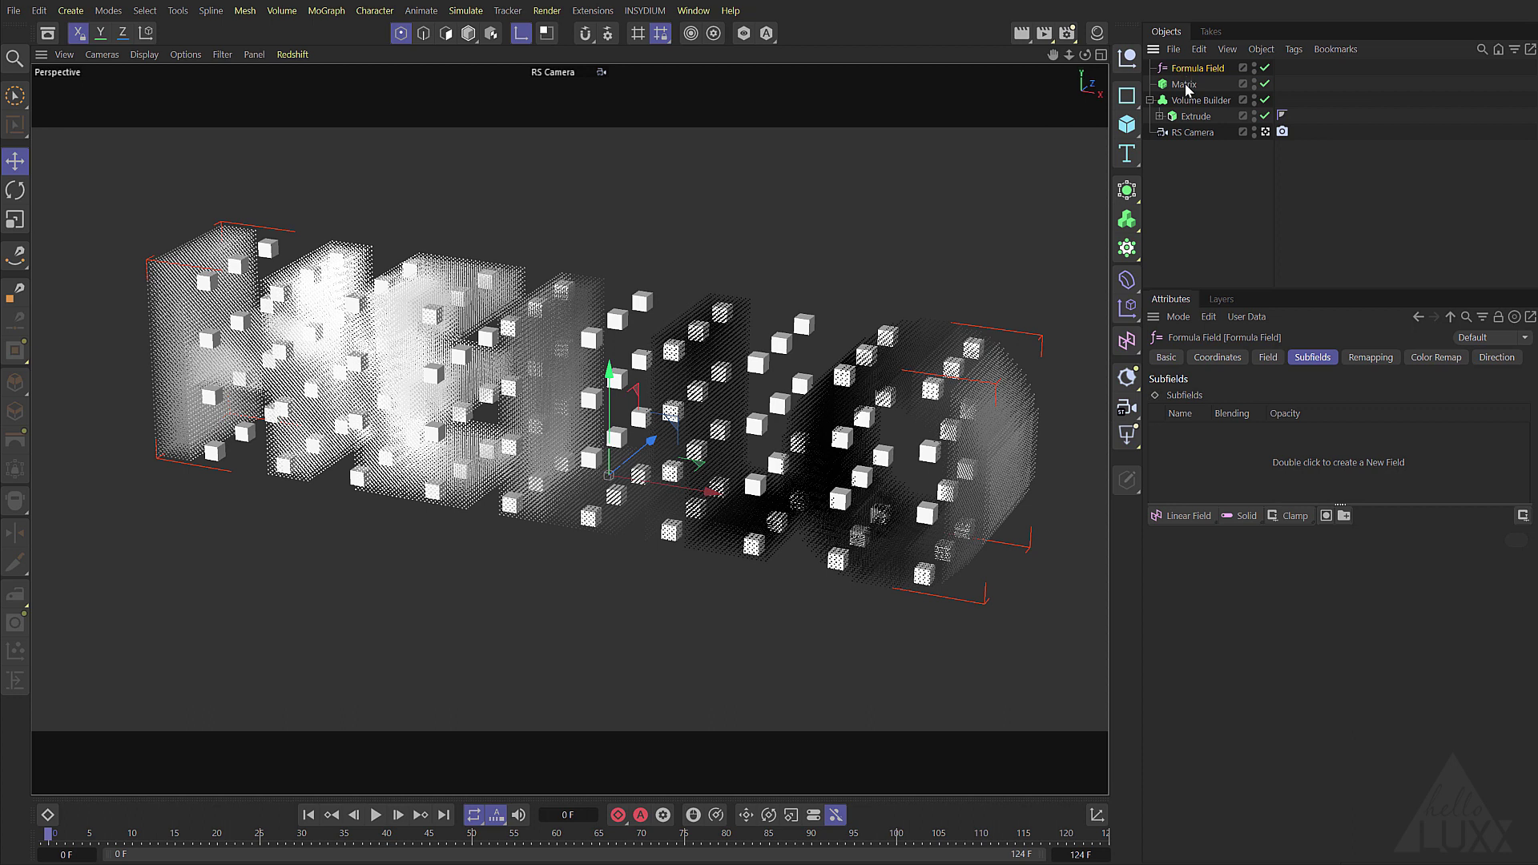
drag(1185, 83, 1236, 434)
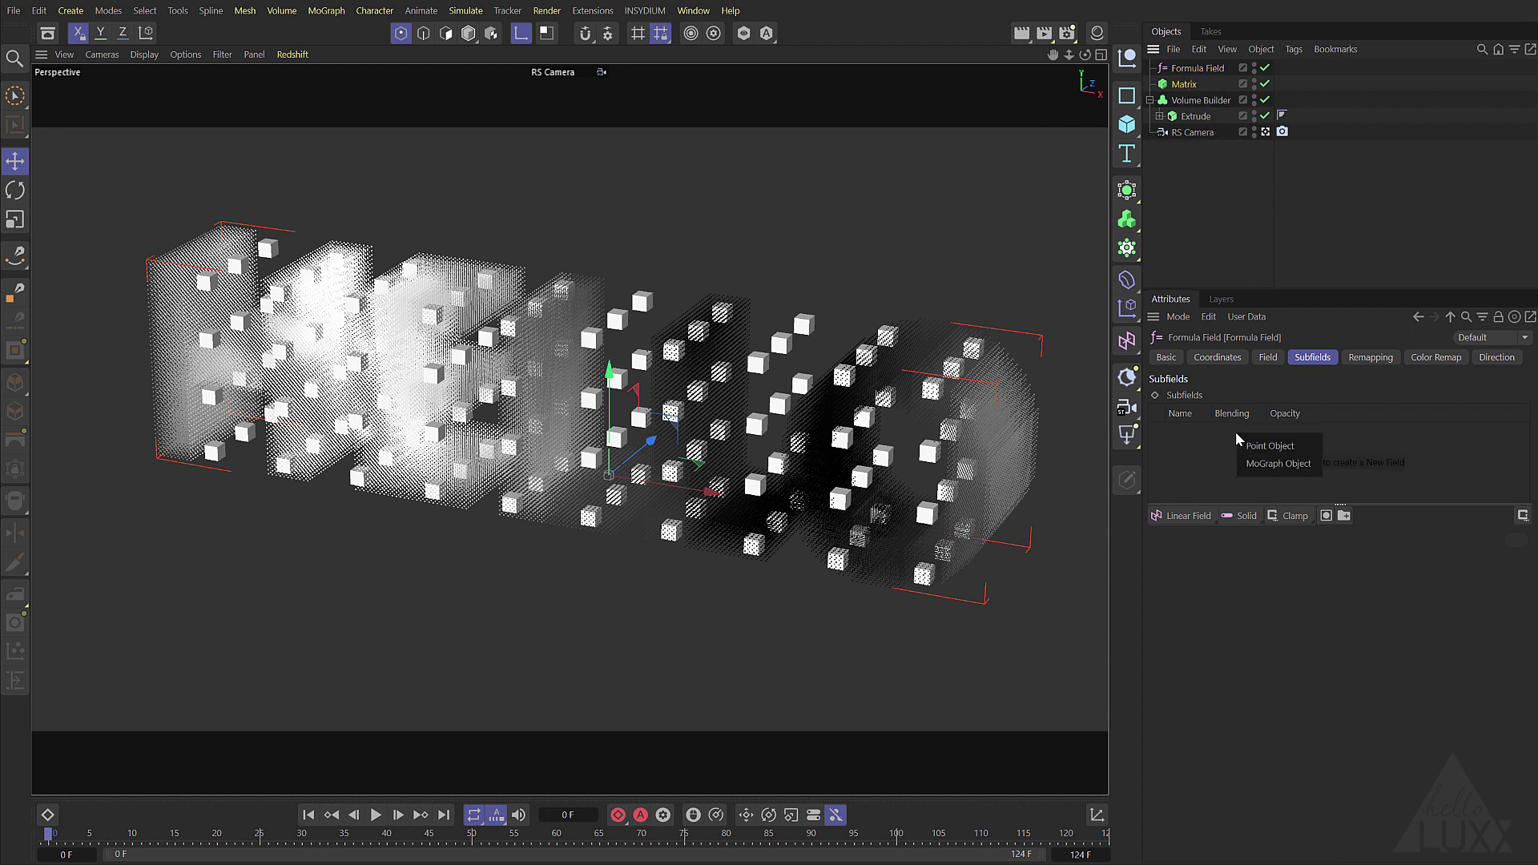
click(1280, 447)
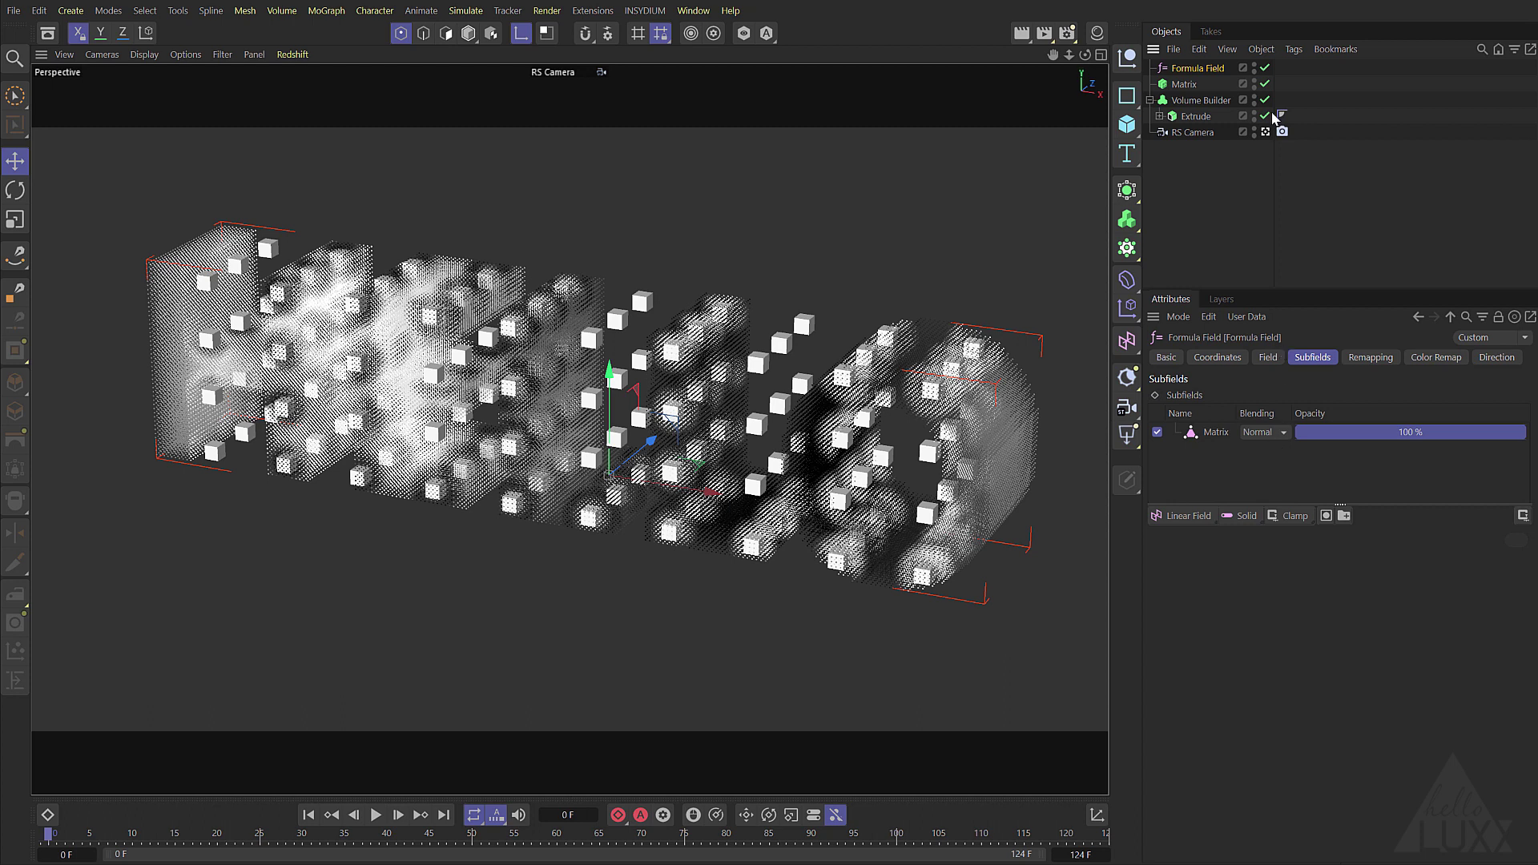
click(1255, 81)
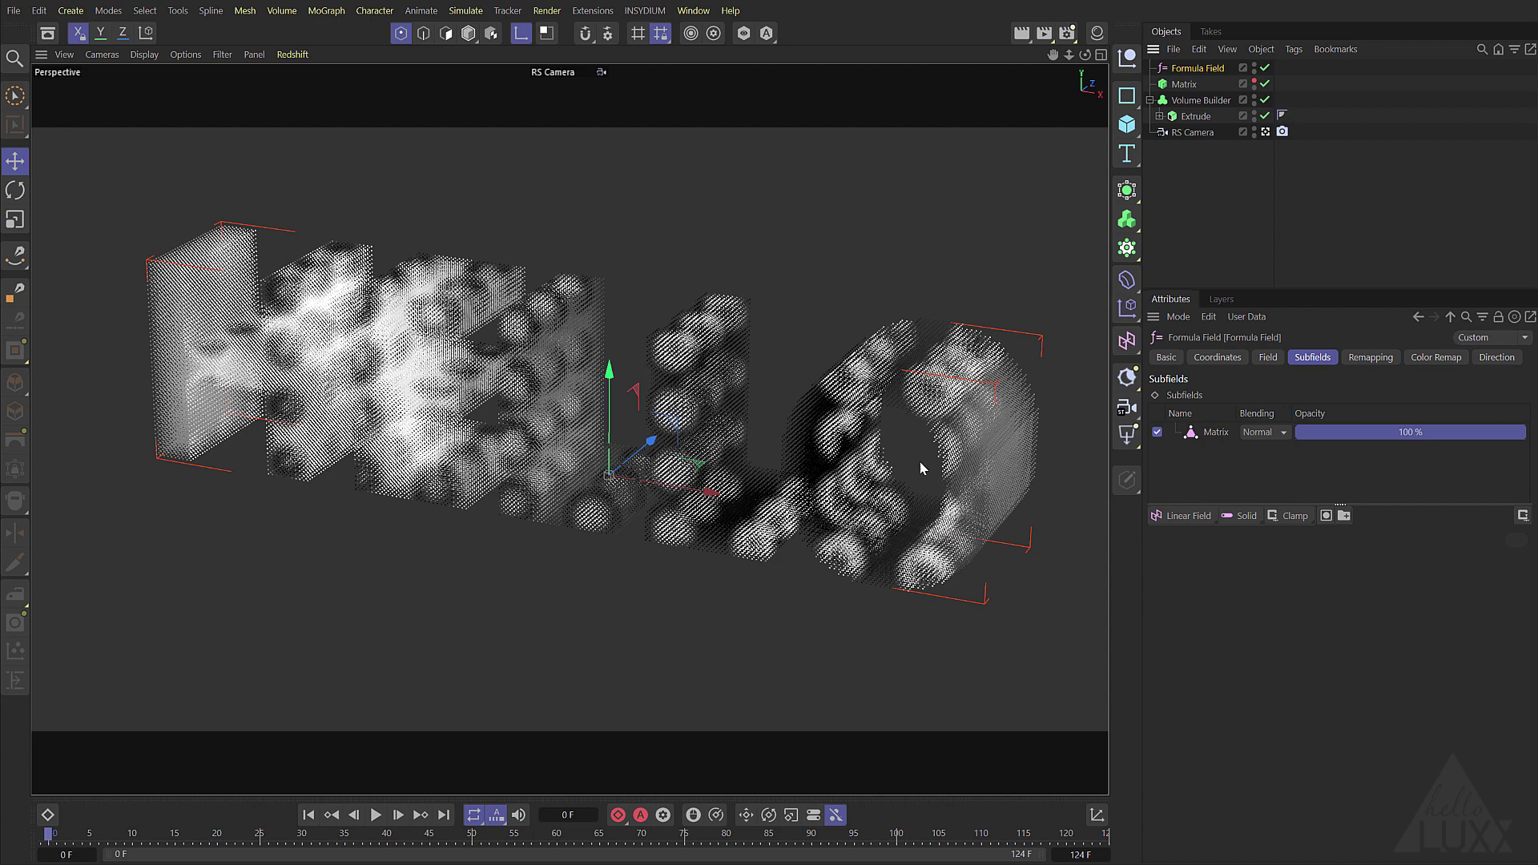
click(375, 815)
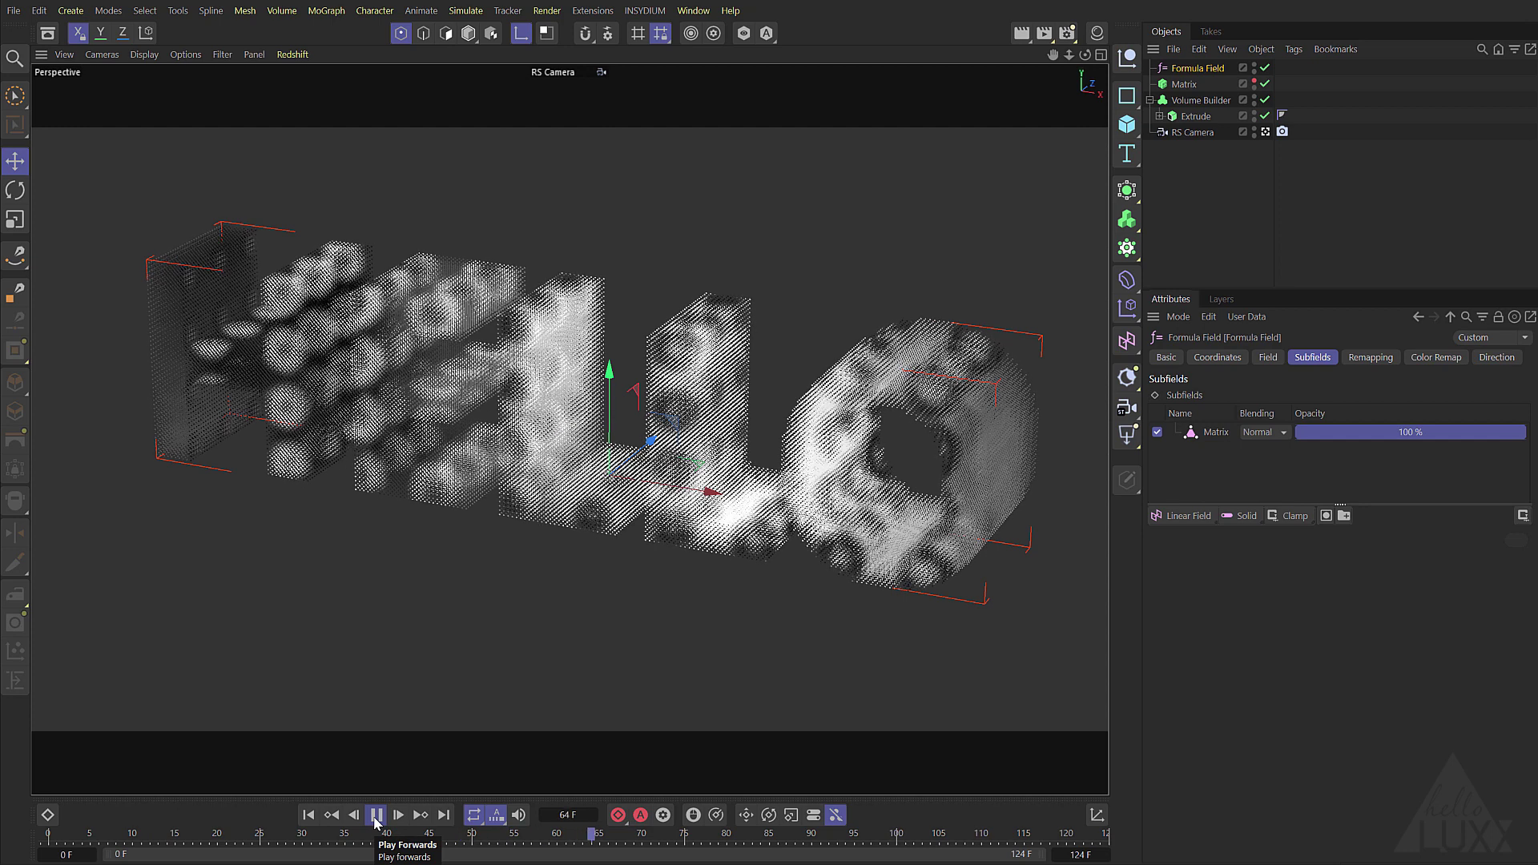
Stop playback at frame 0 and delete '( id / count ) +' from the Formula Field's formula.
click(374, 815)
click(308, 815)
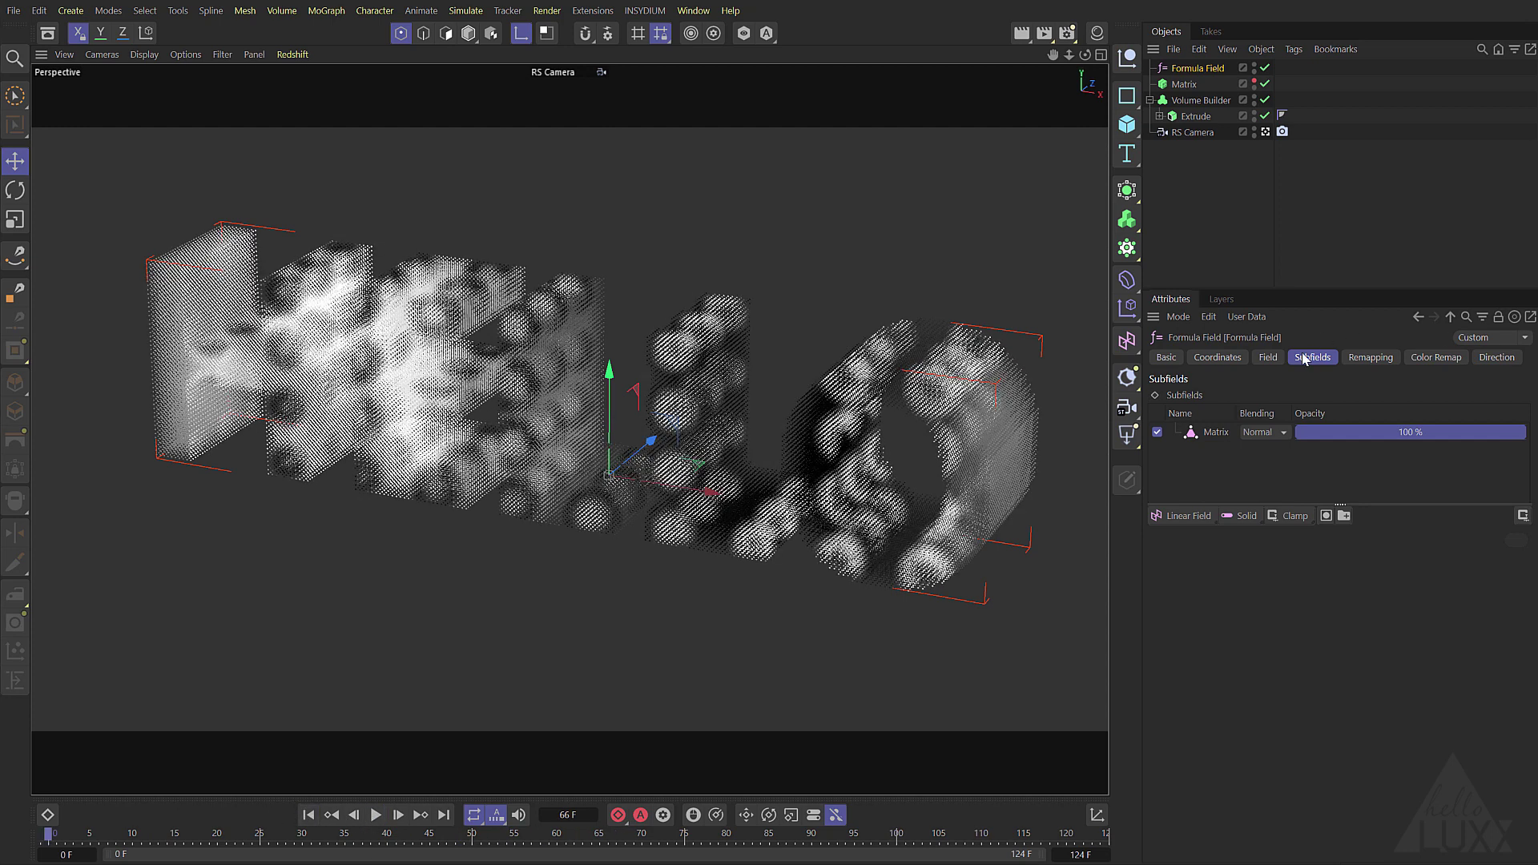
click(1268, 358)
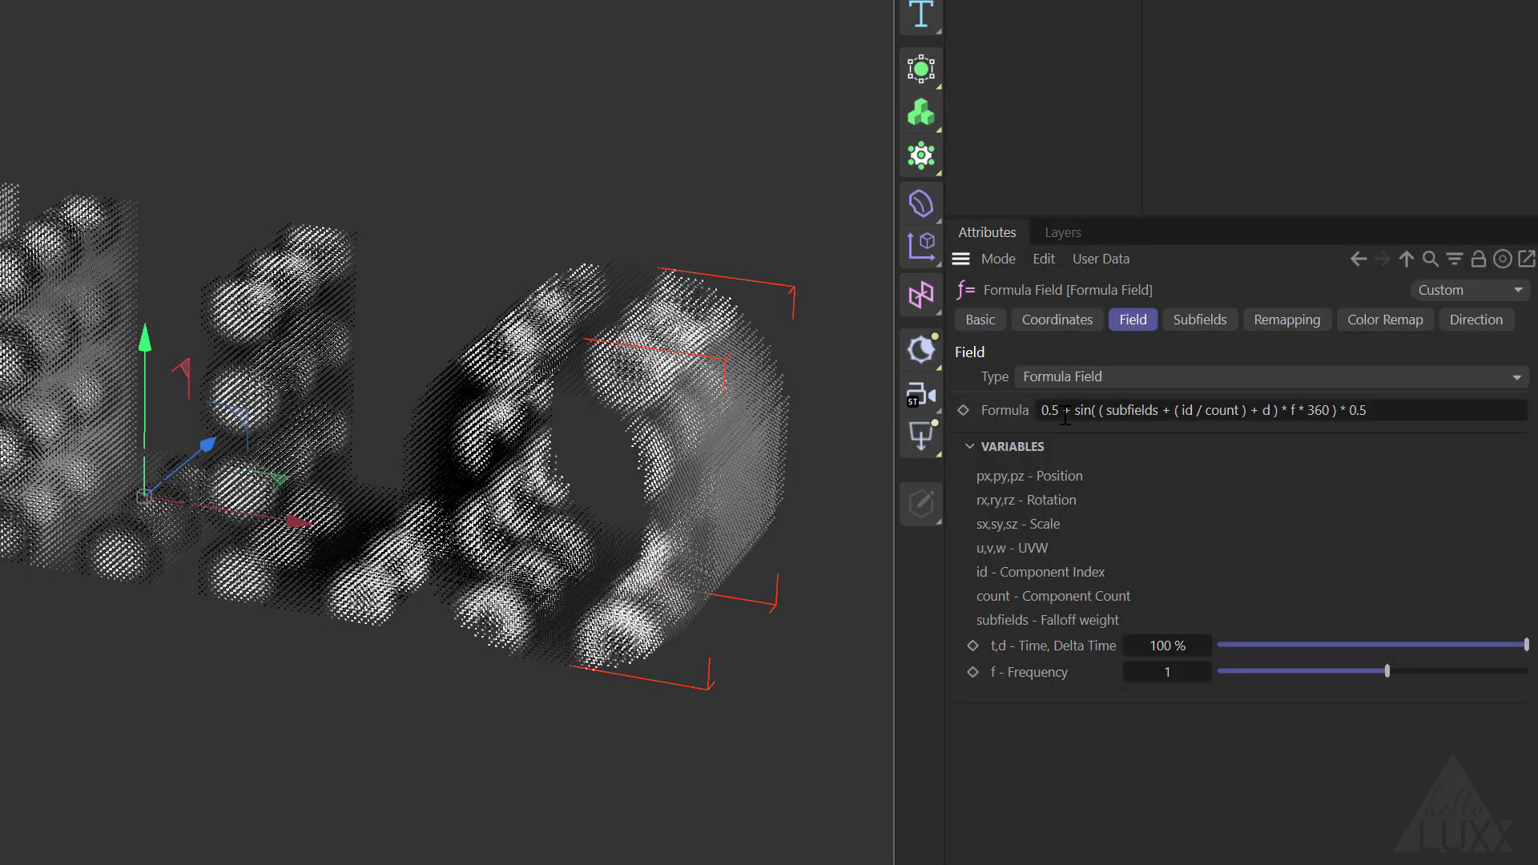
click(1044, 418)
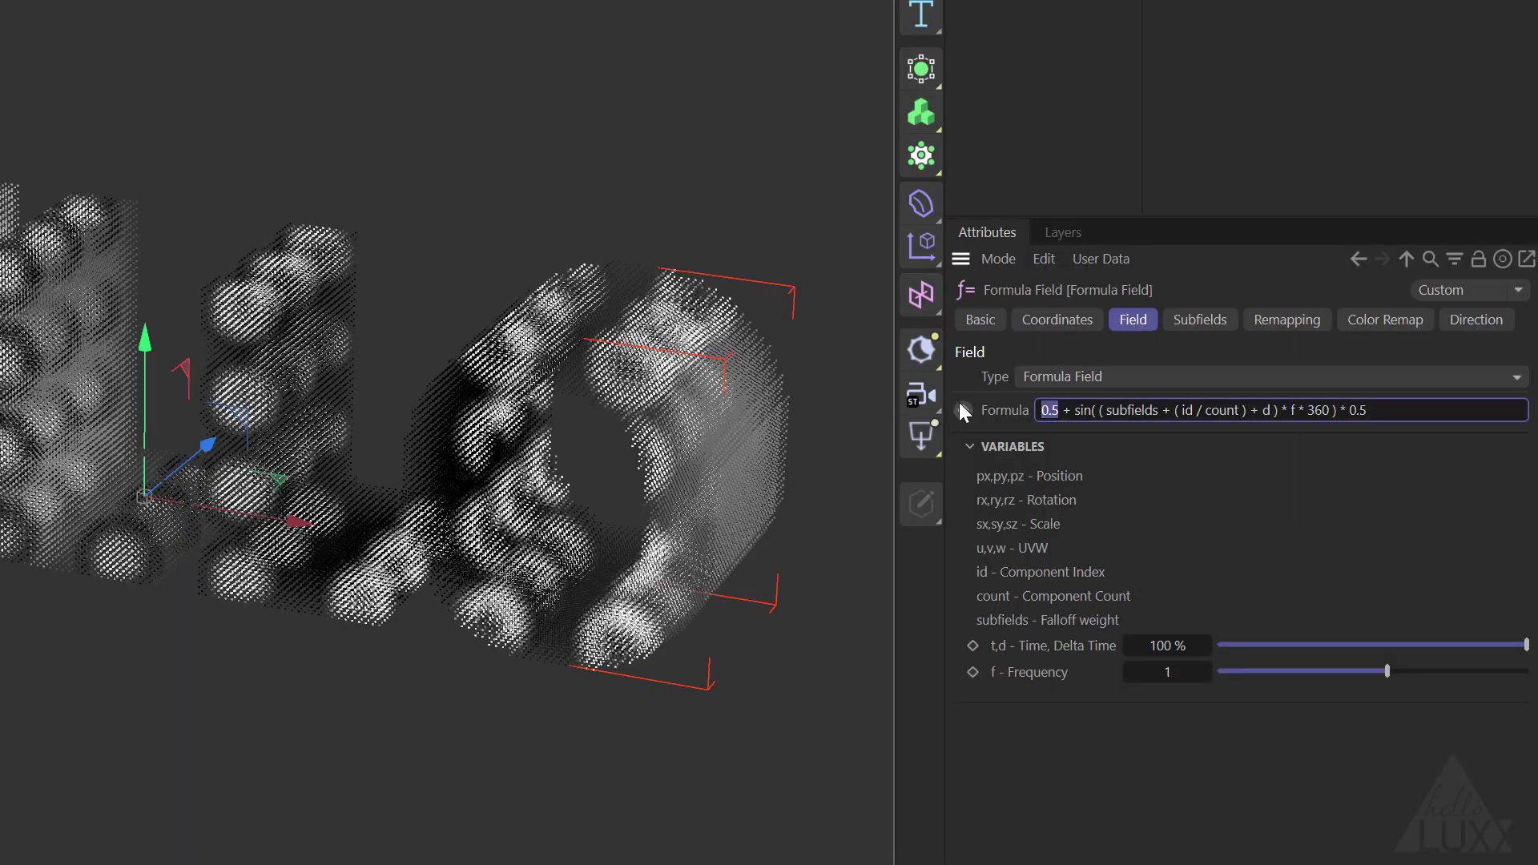
double_click(1075, 416)
drag(1159, 413, 1106, 416)
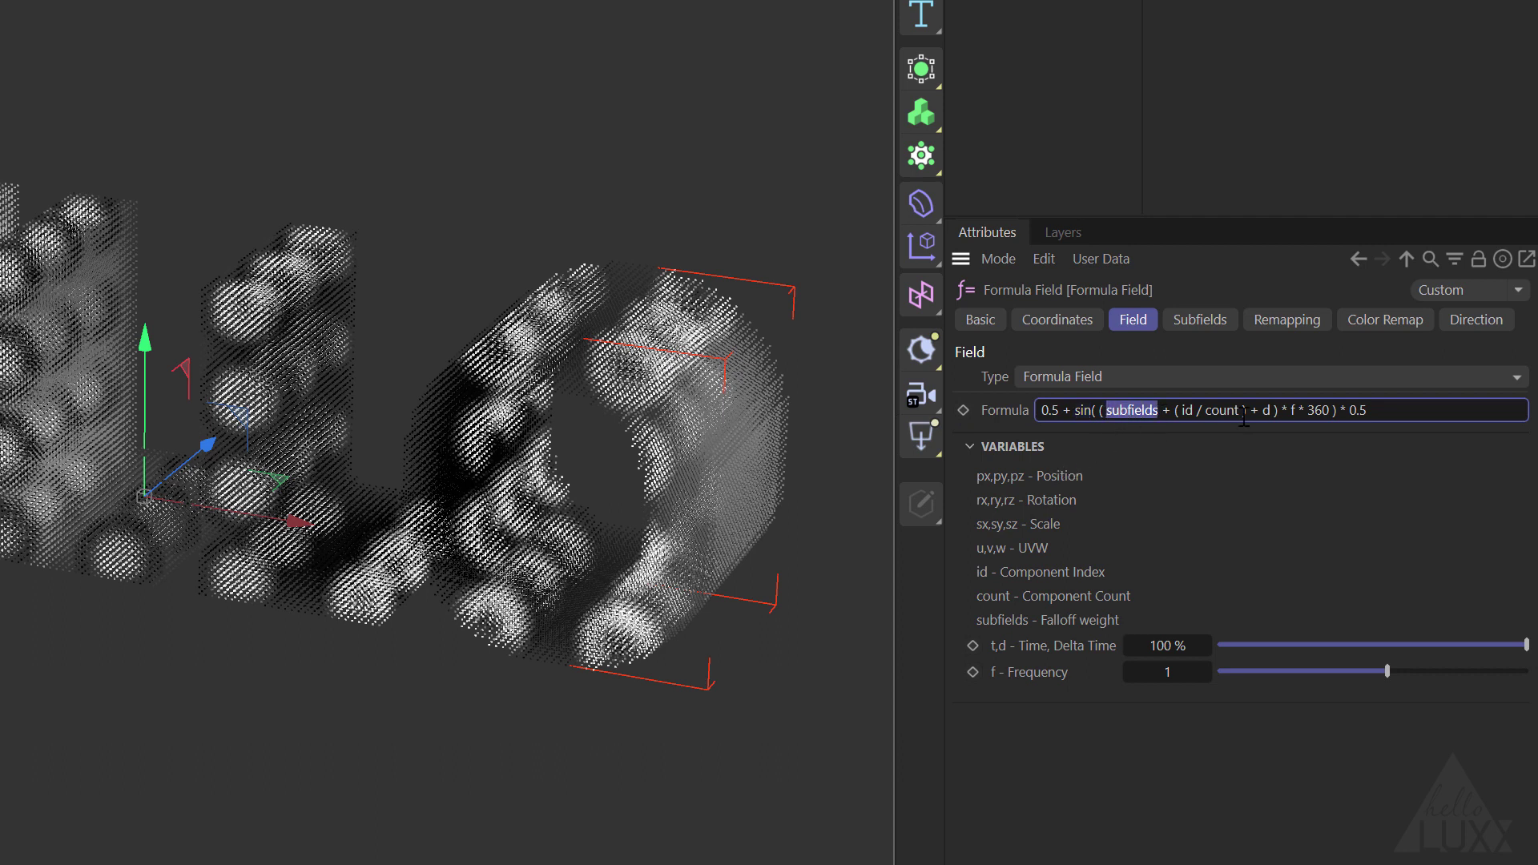
drag(1259, 413, 1175, 425)
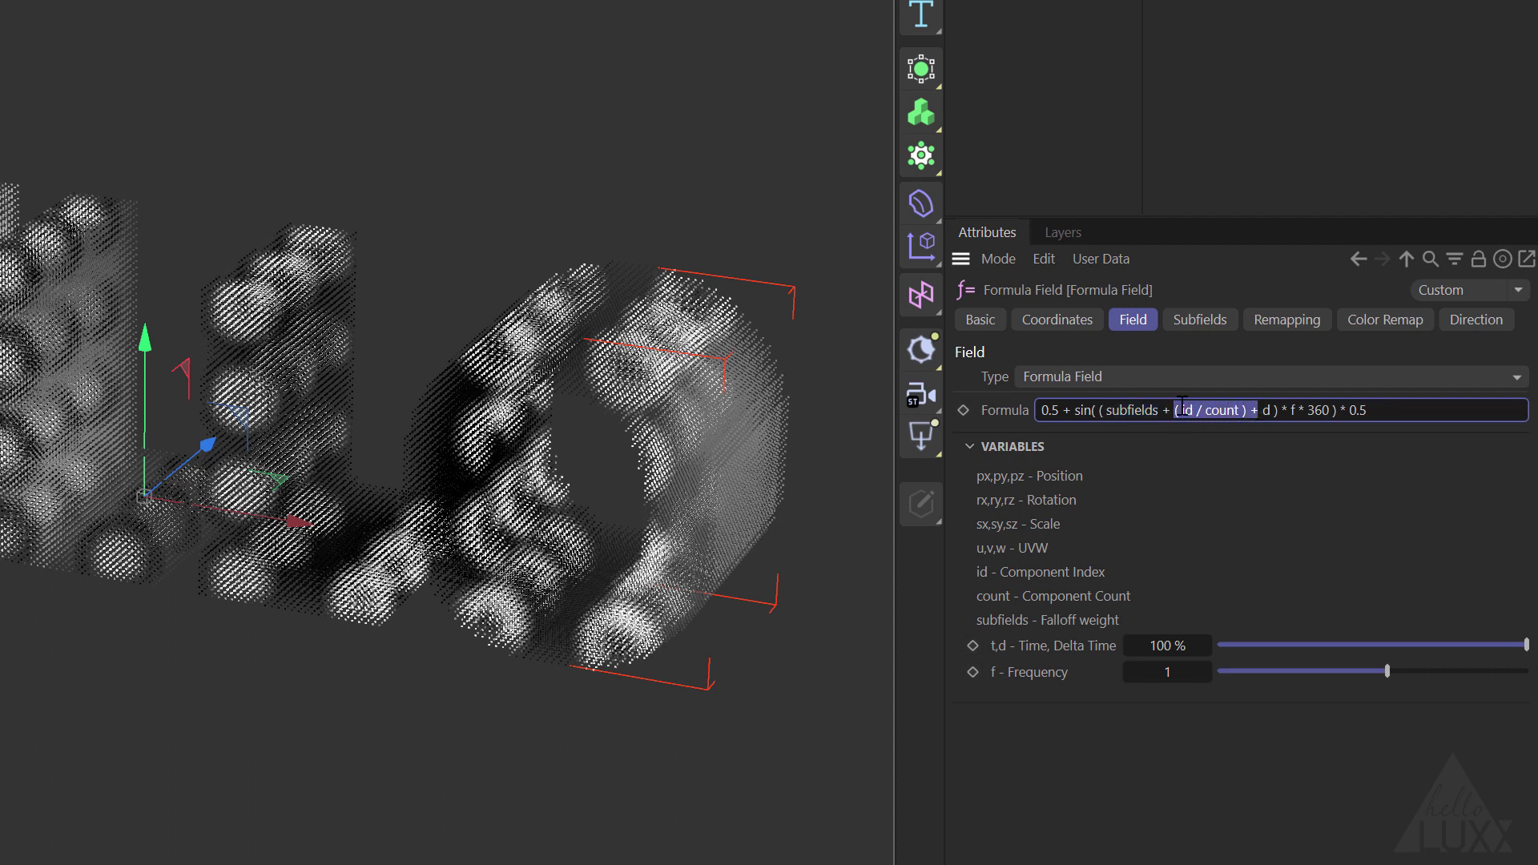
key(BackSpace)
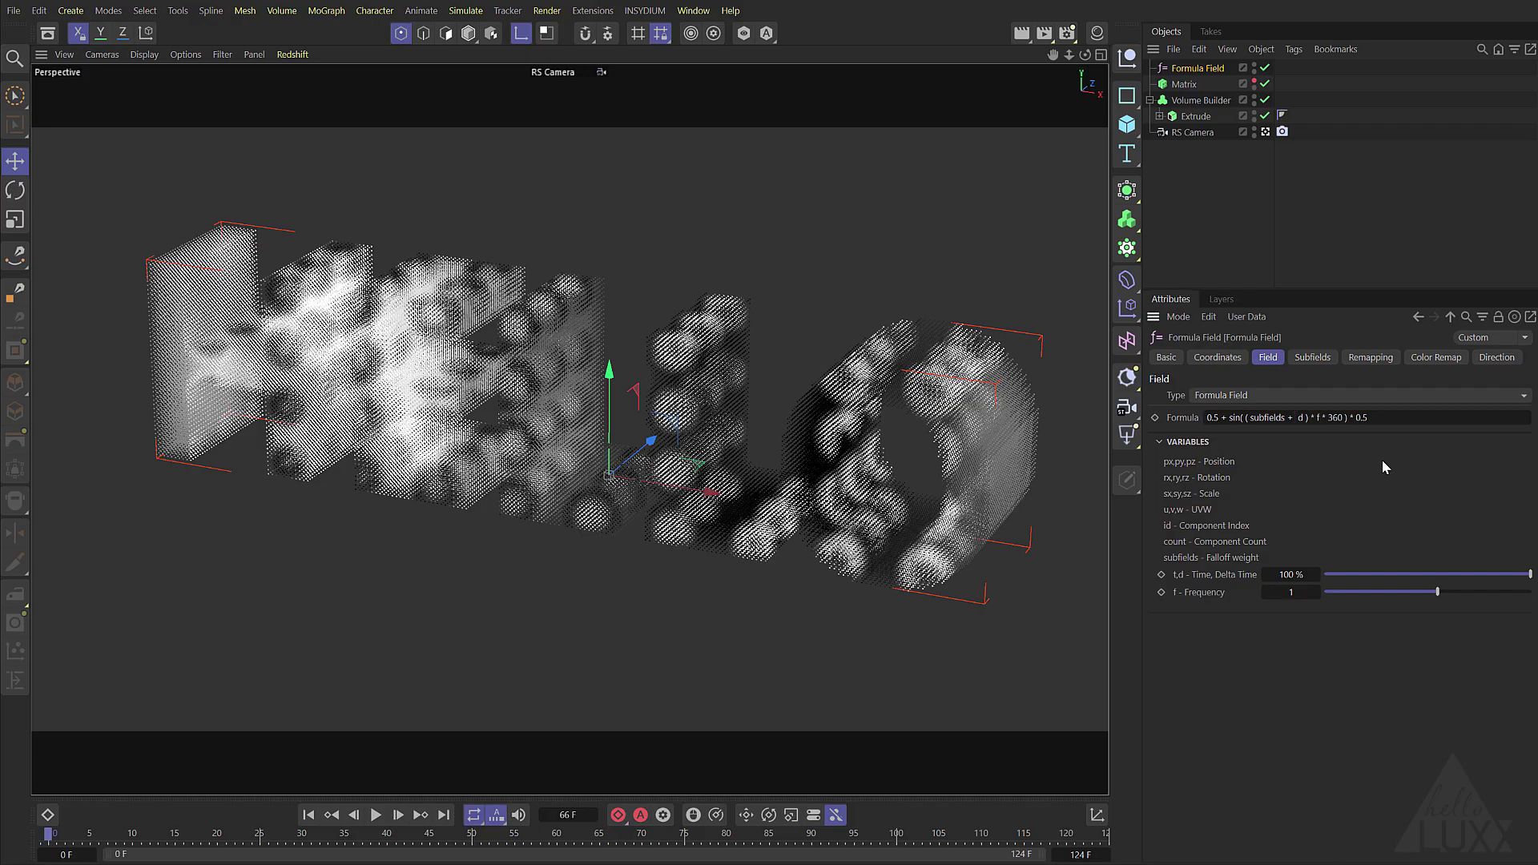
key(Return)
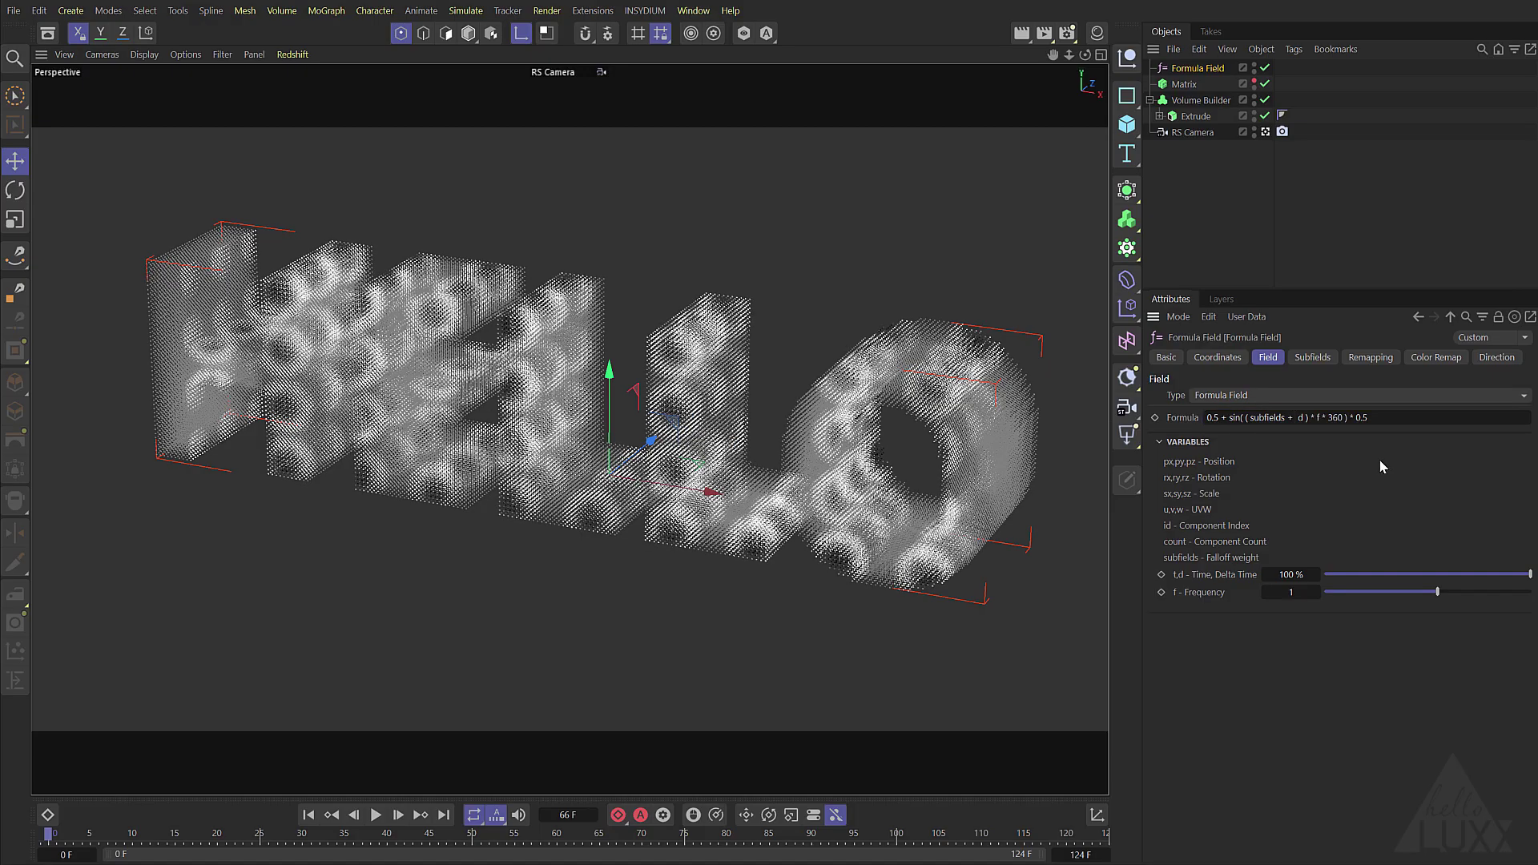
Preview the animation, rewind, and delete the trailing ' * 0.5' from the formula.
click(376, 814)
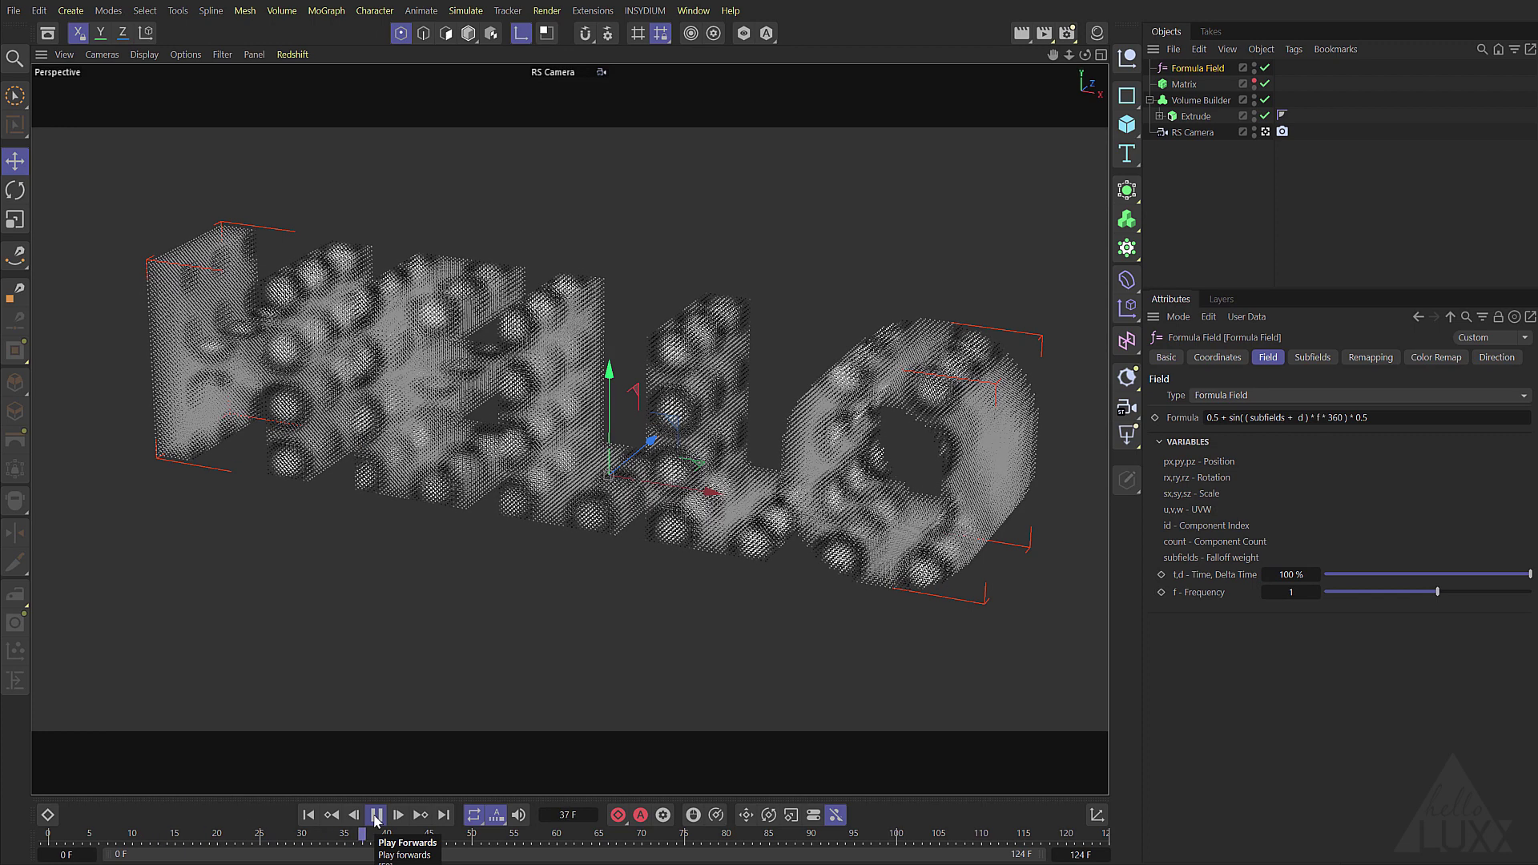
click(375, 814)
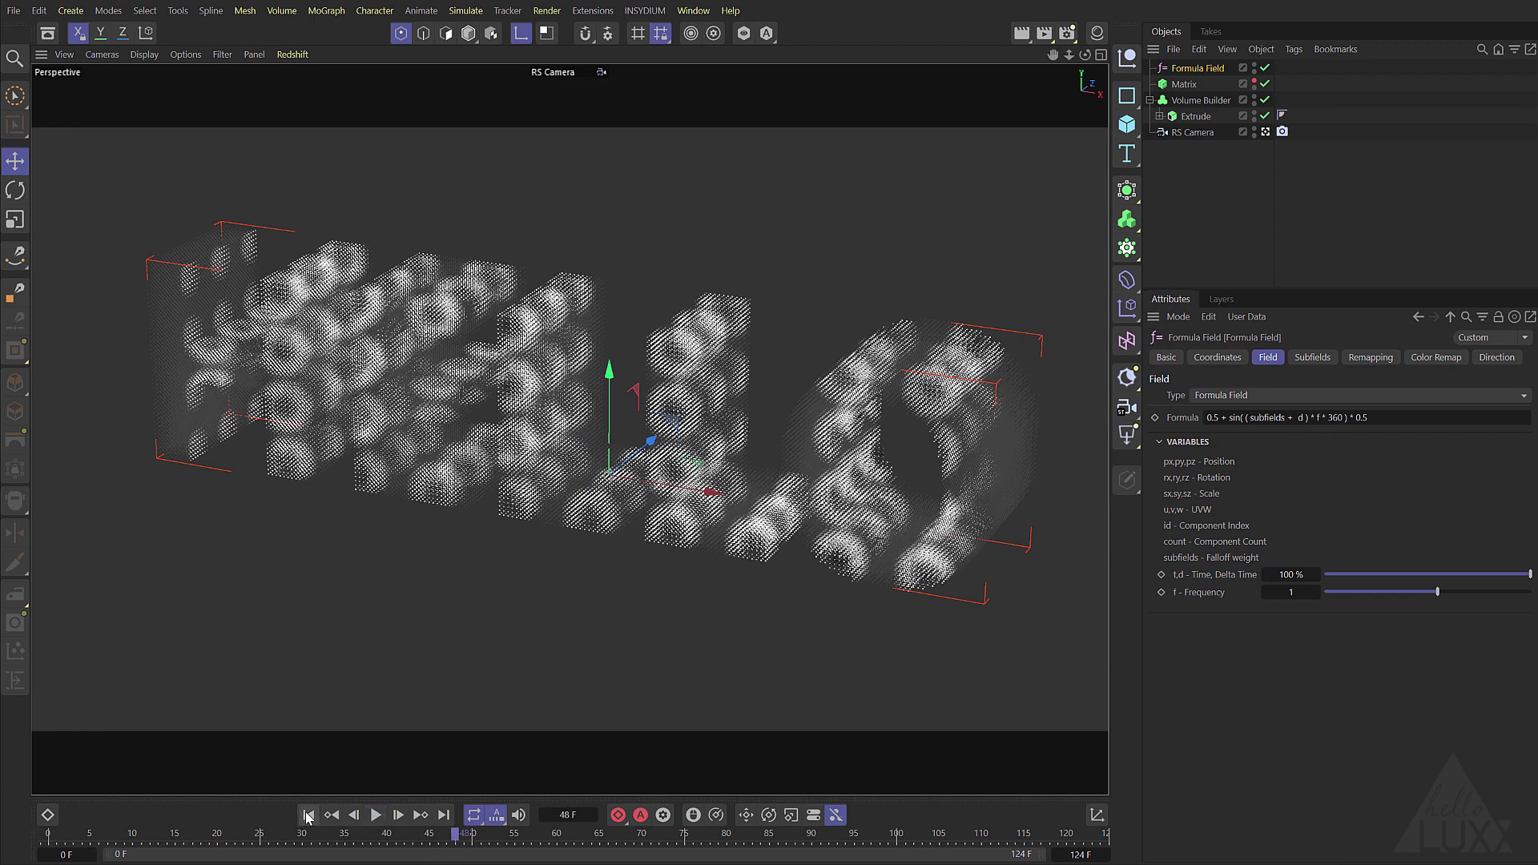
click(308, 815)
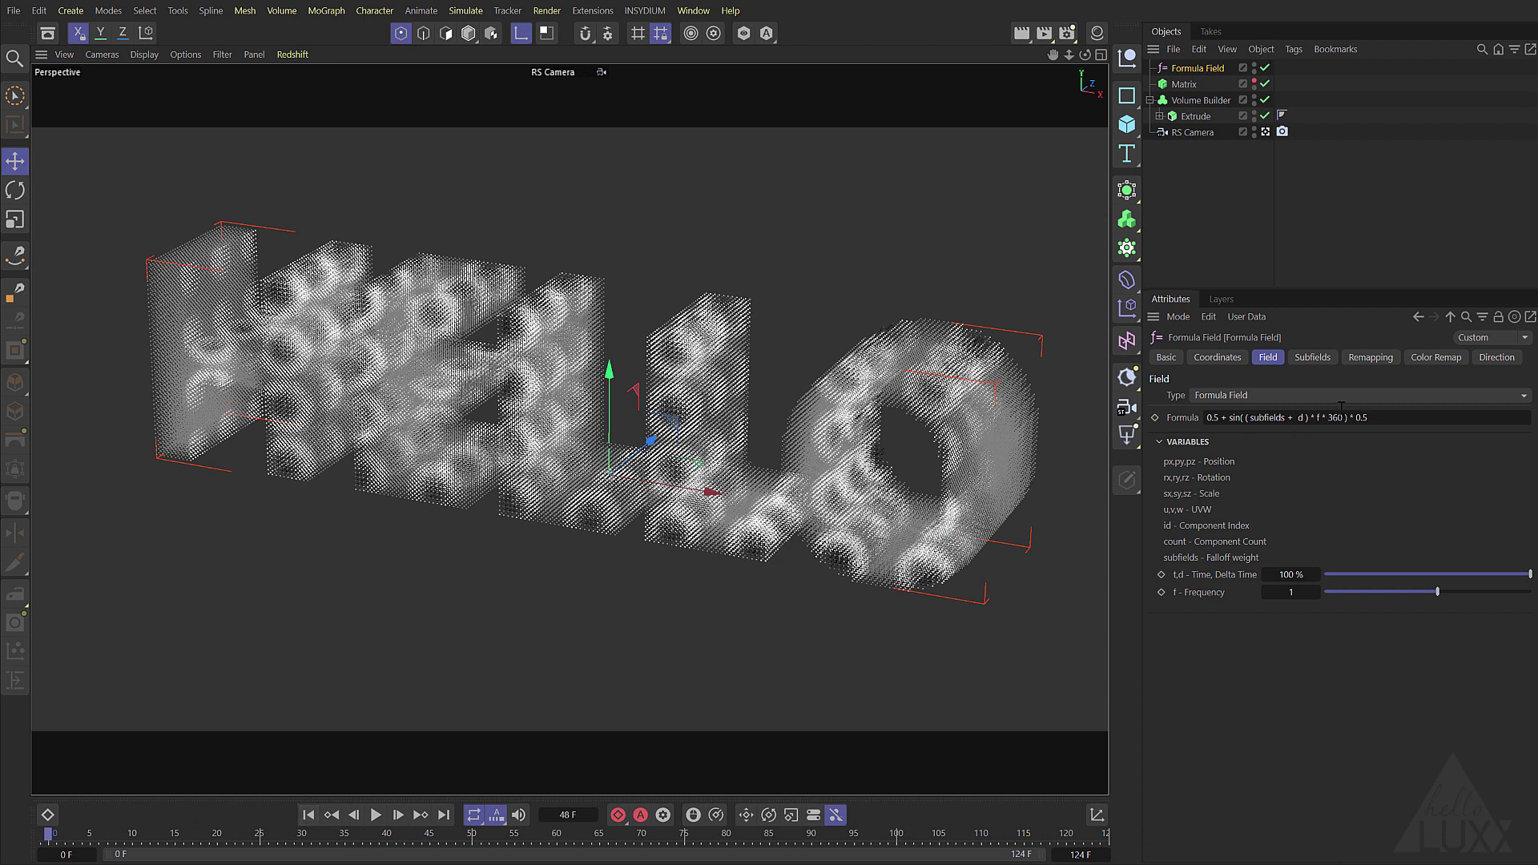
click(1348, 416)
drag(1347, 415, 1419, 417)
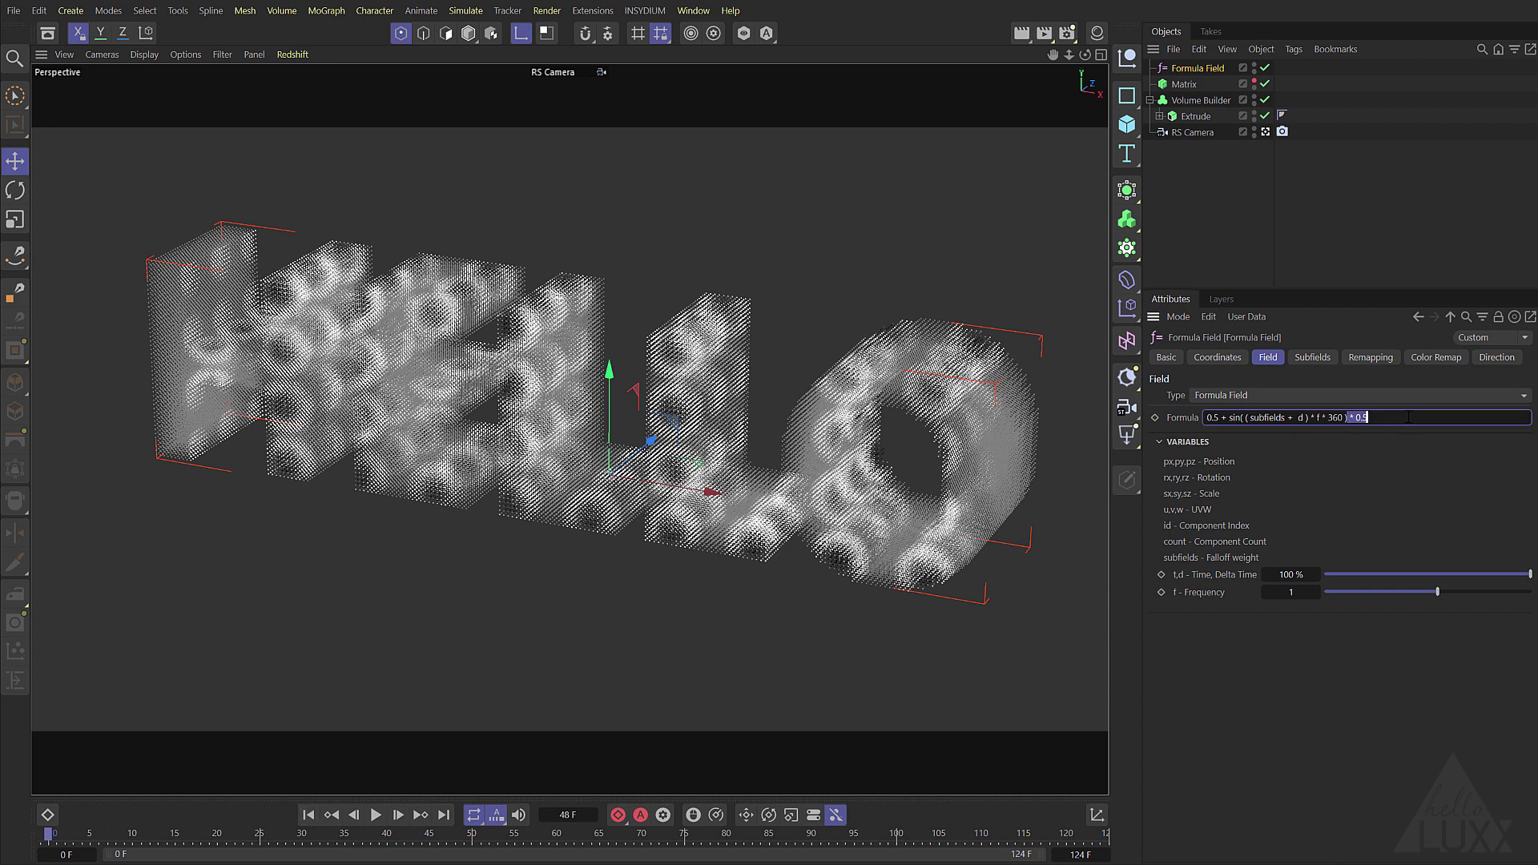
key(BackSpace)
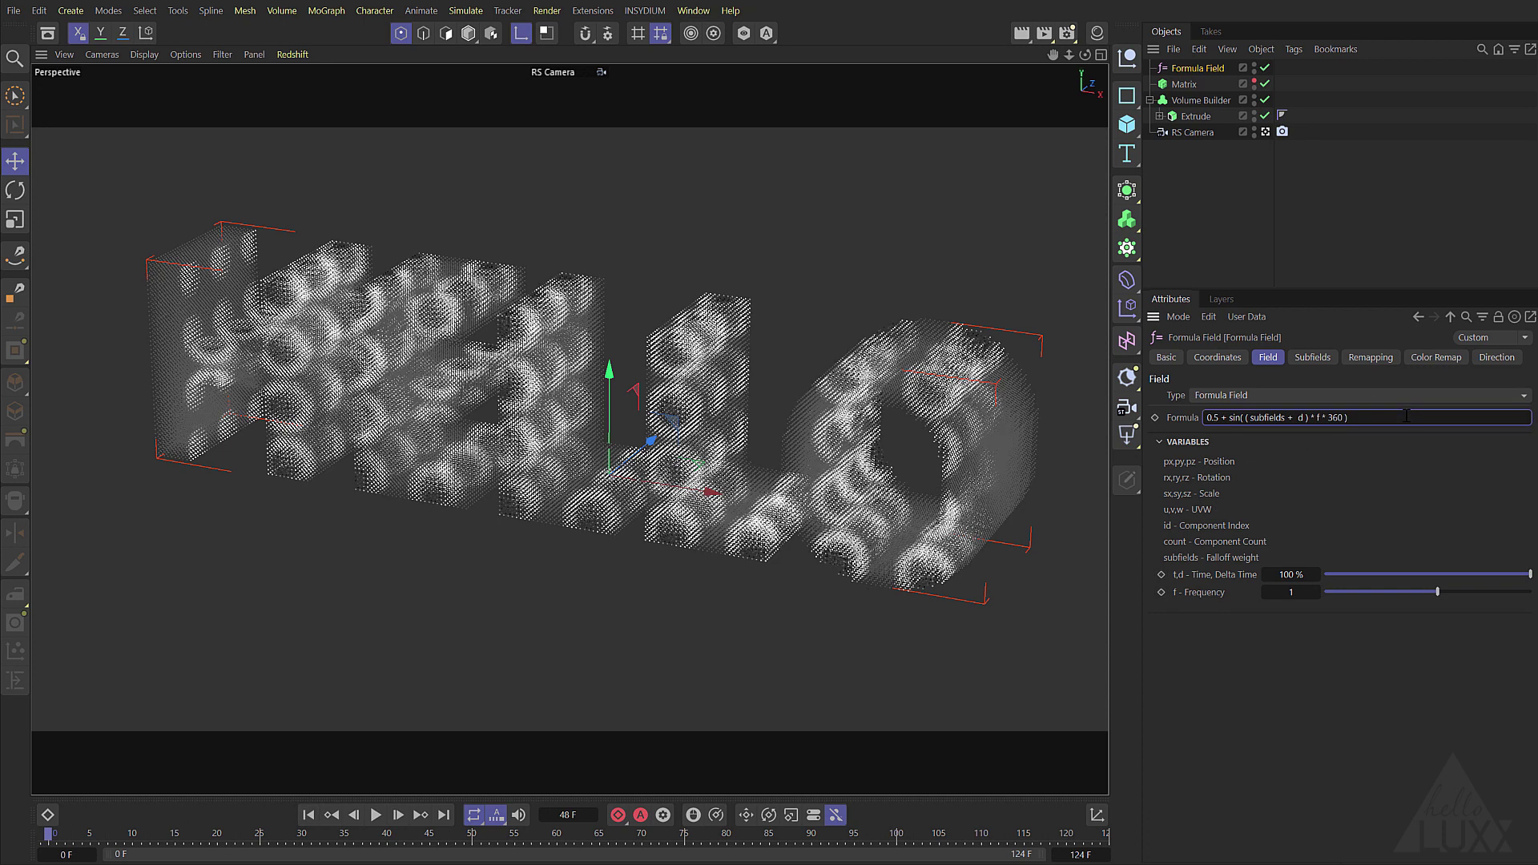
Set the Formula Field's Frequency to 2 and play the denser ring animation.
click(1290, 592)
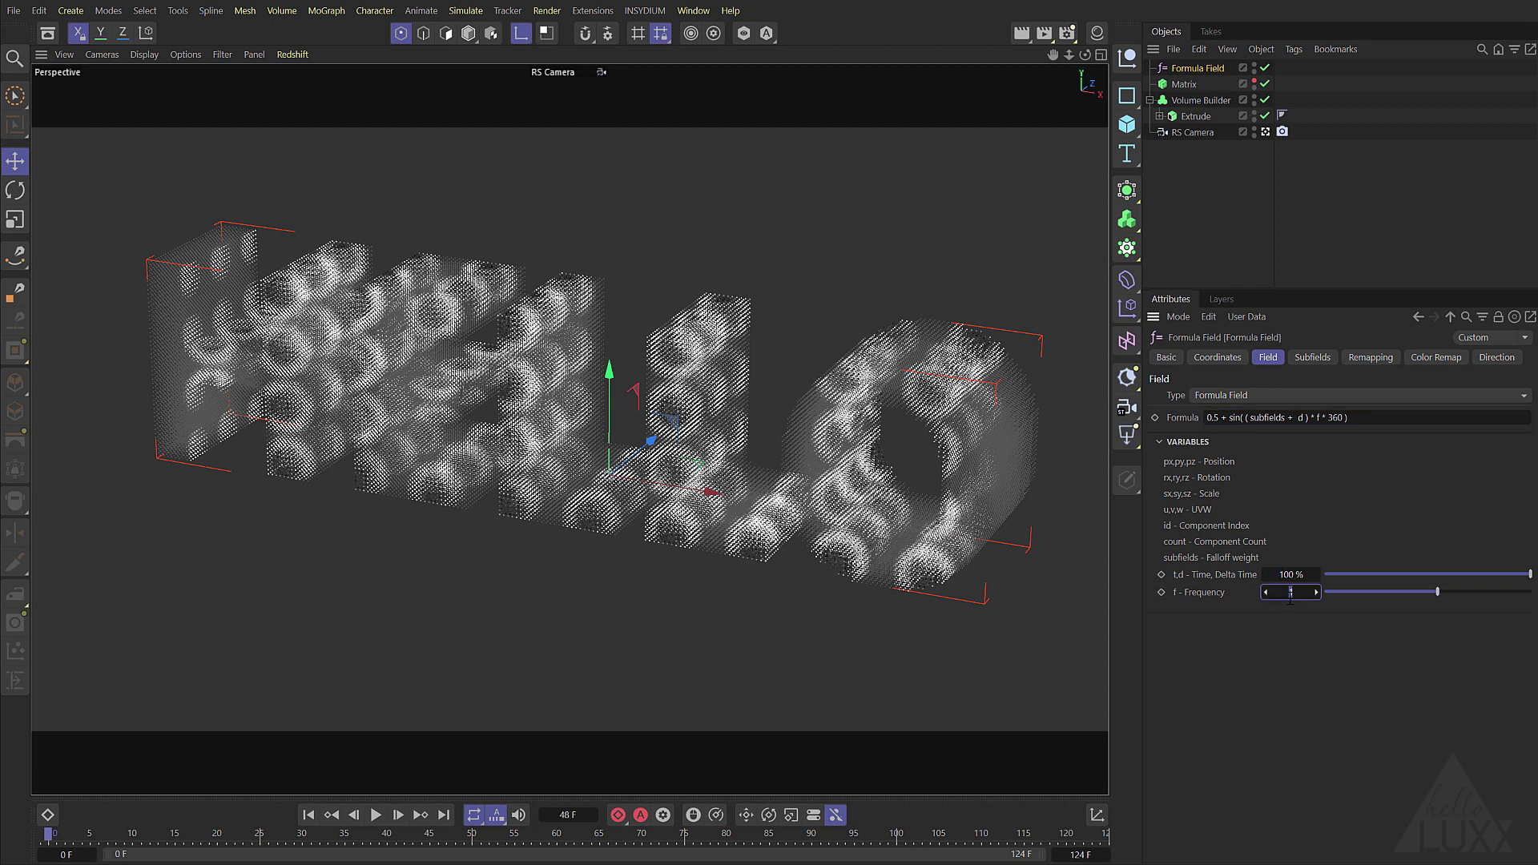
key(Return)
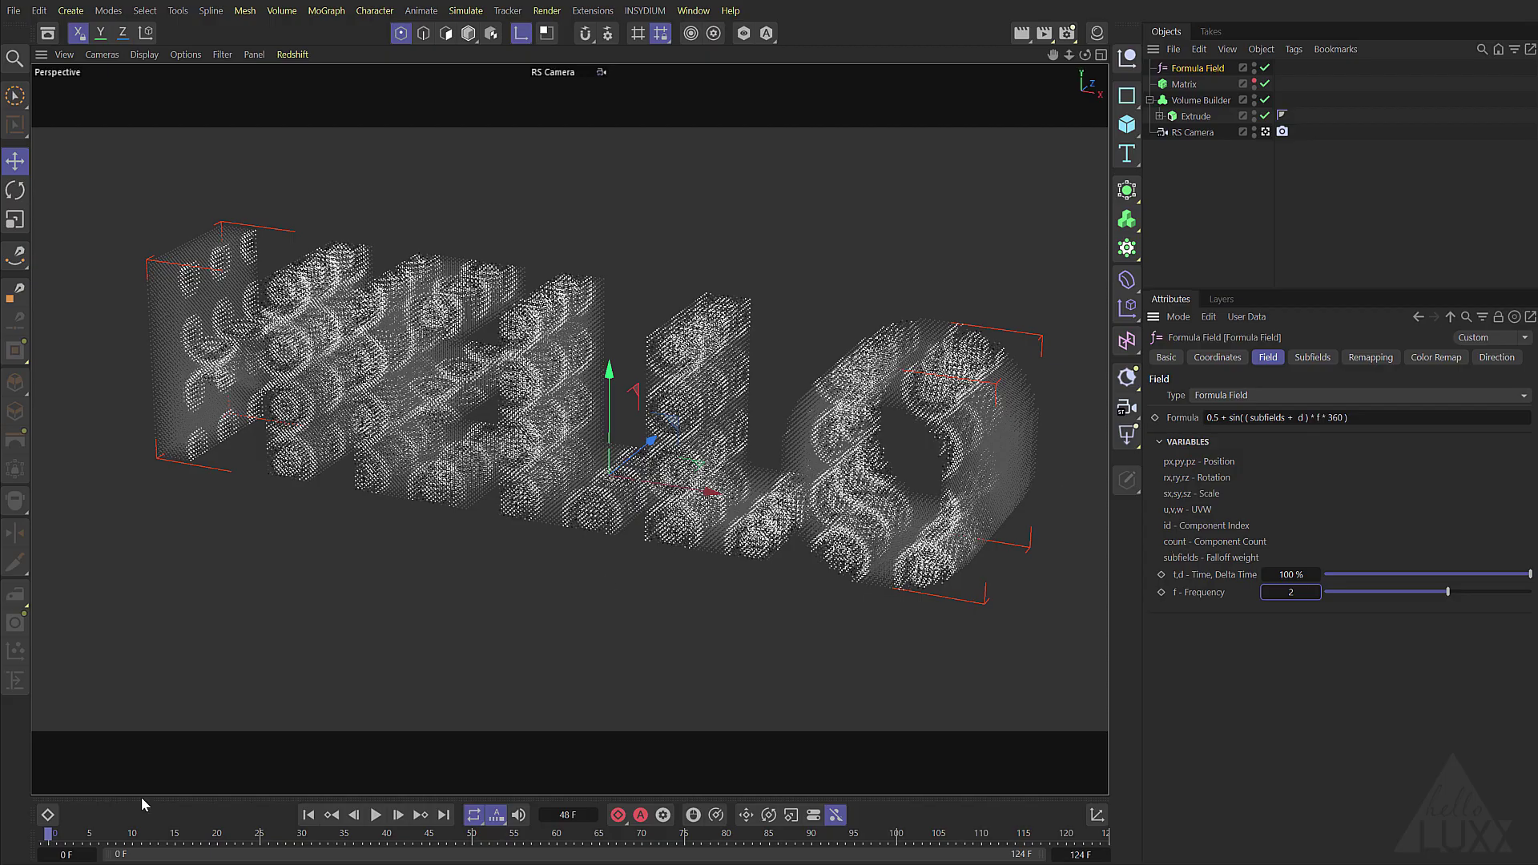
click(375, 814)
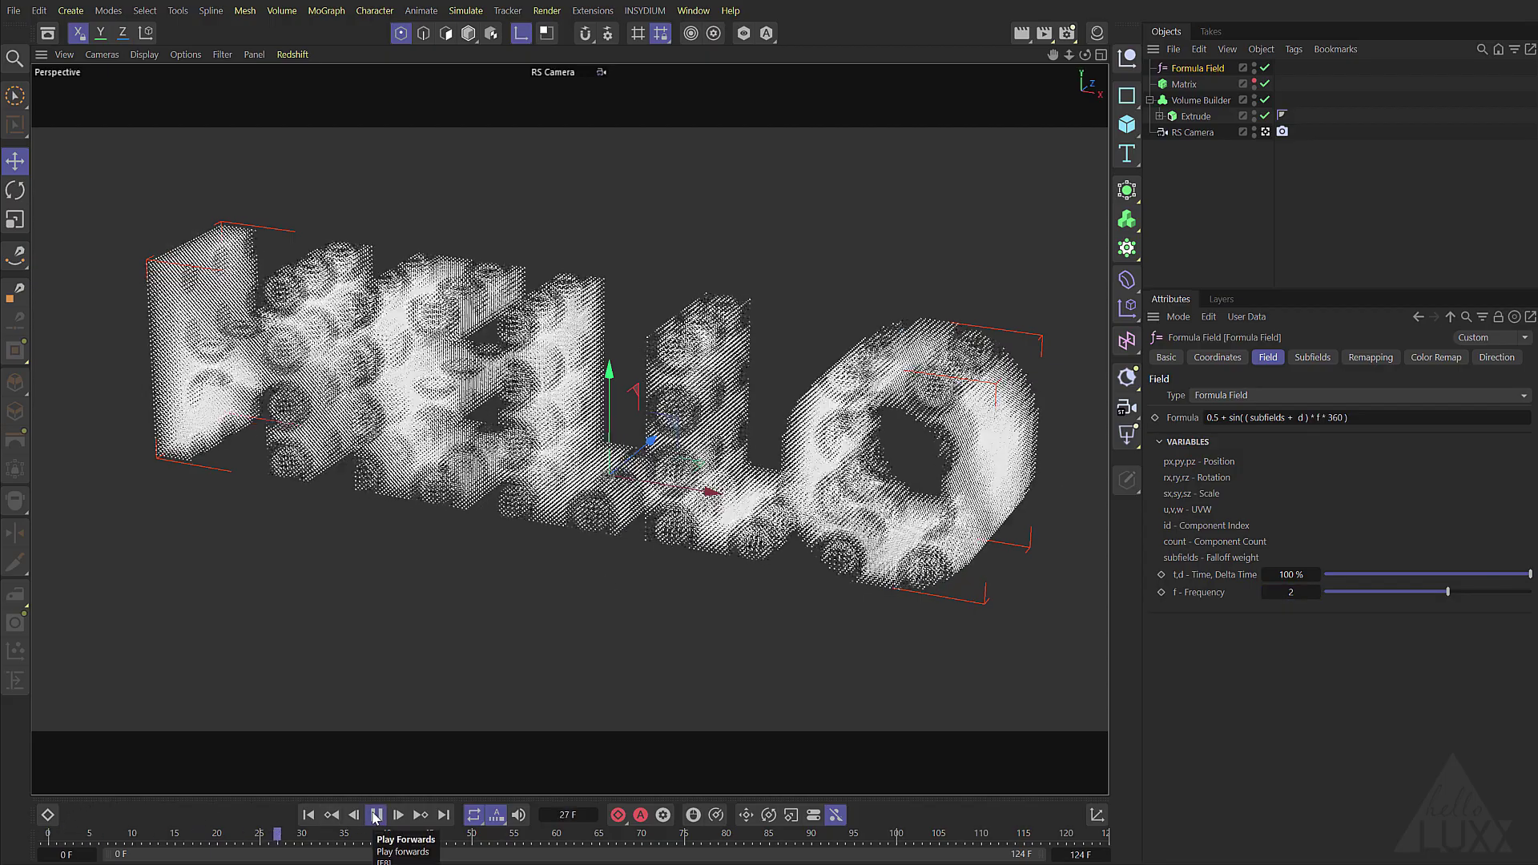
Stop and rewind playback, select the Volume Builder, and open the Volume menu.
click(376, 815)
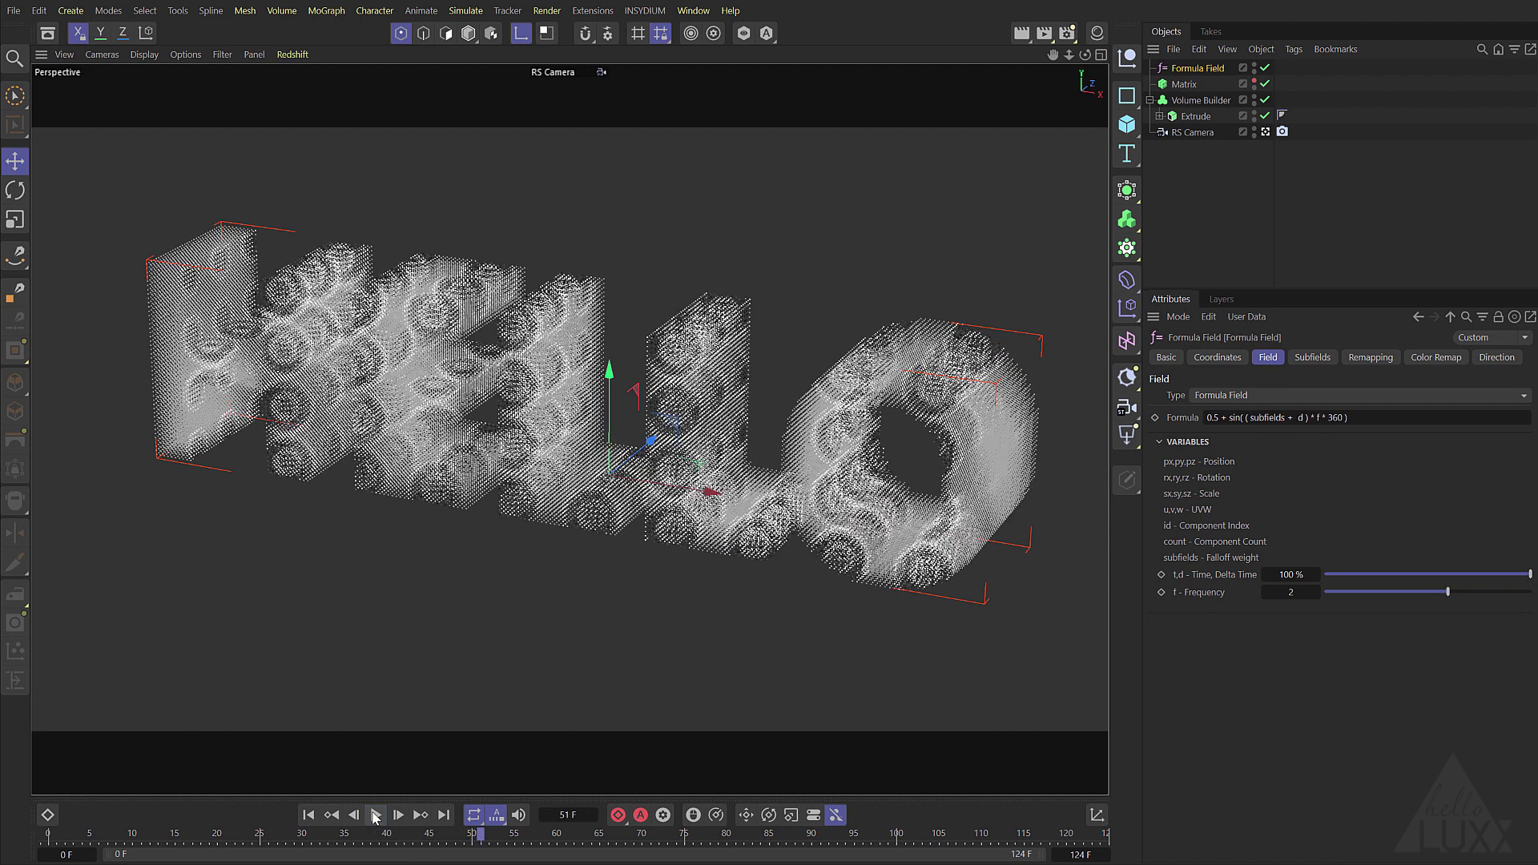
click(307, 814)
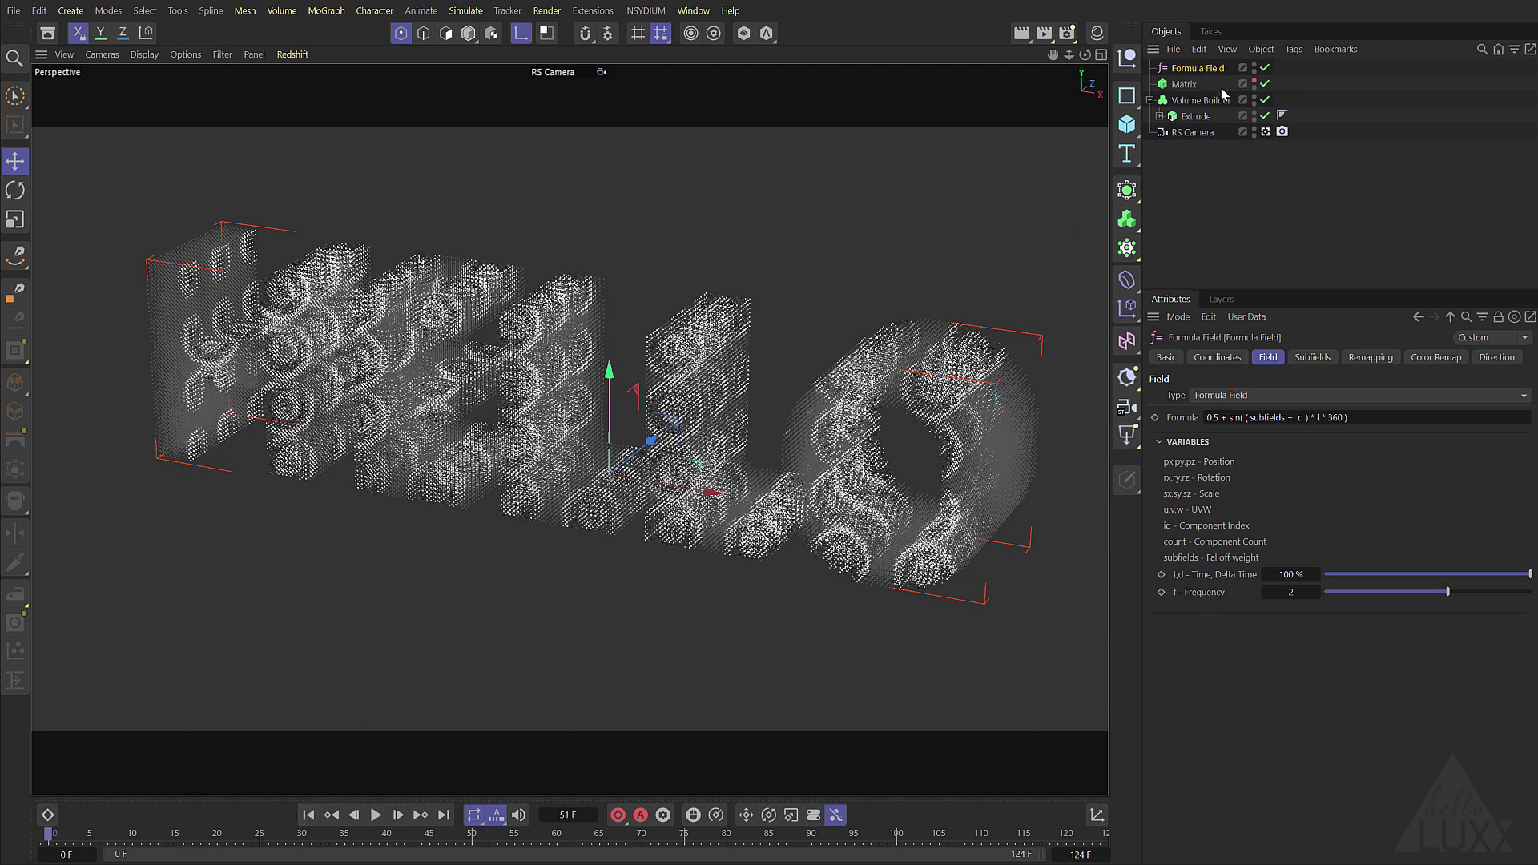
click(1208, 97)
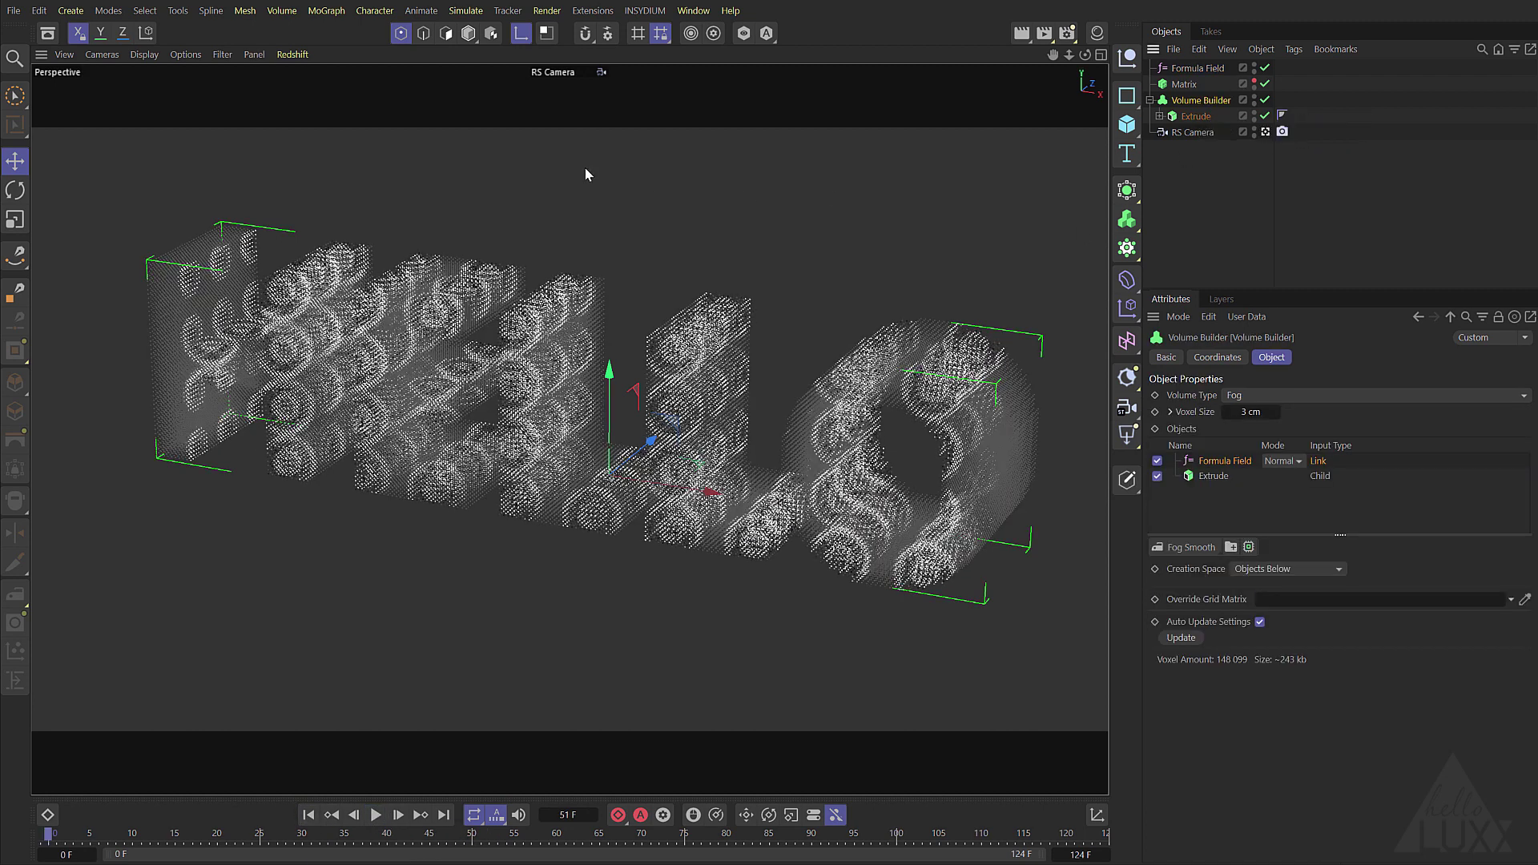
click(299, 21)
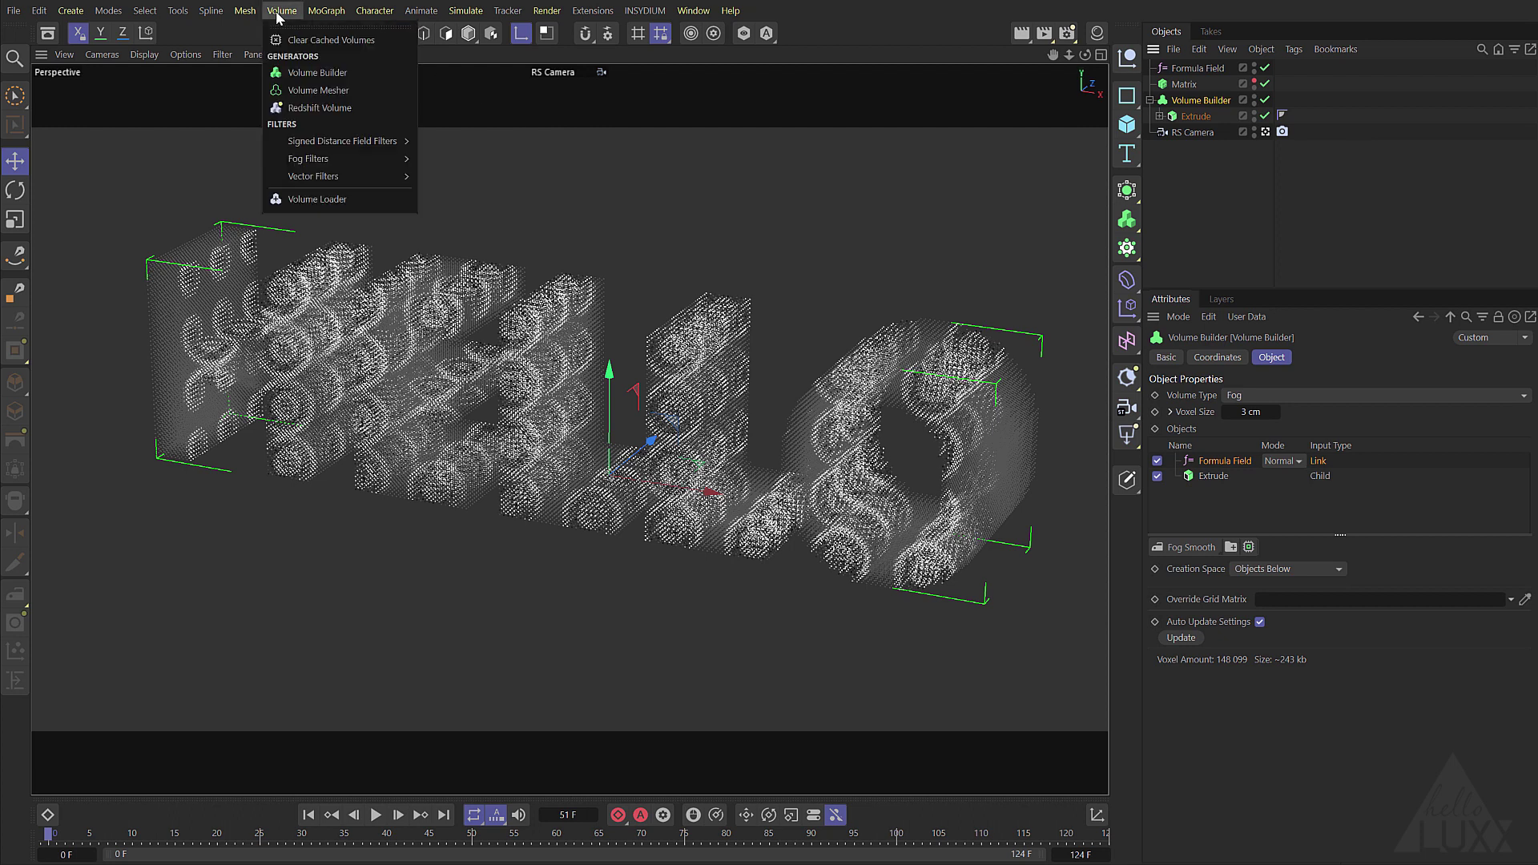
Add a Volume Mesher around the Volume Builder and play back the meshed HELLO animation.
click(307, 90)
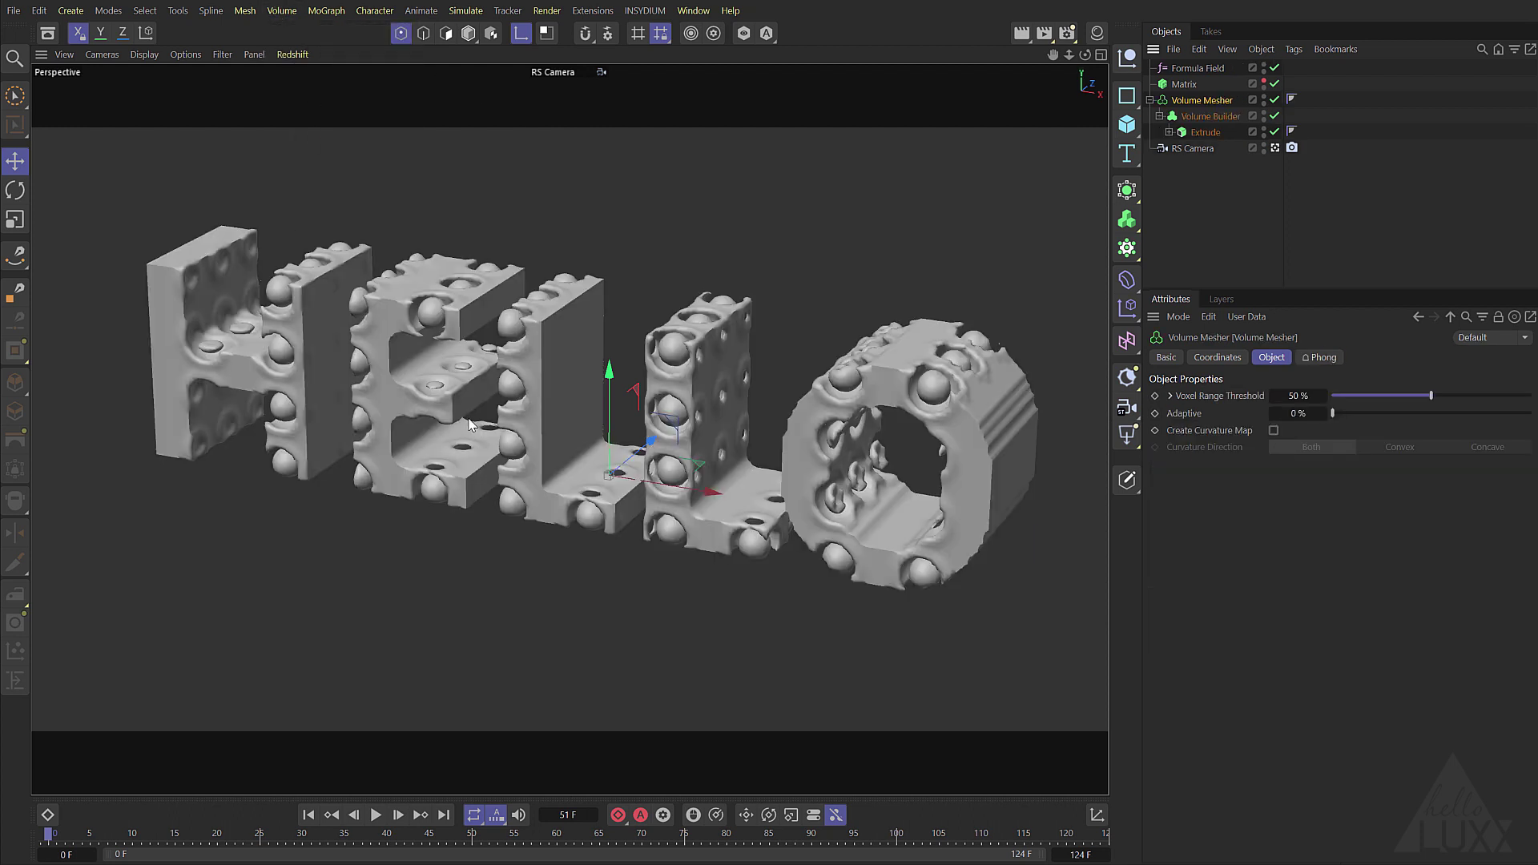
click(376, 814)
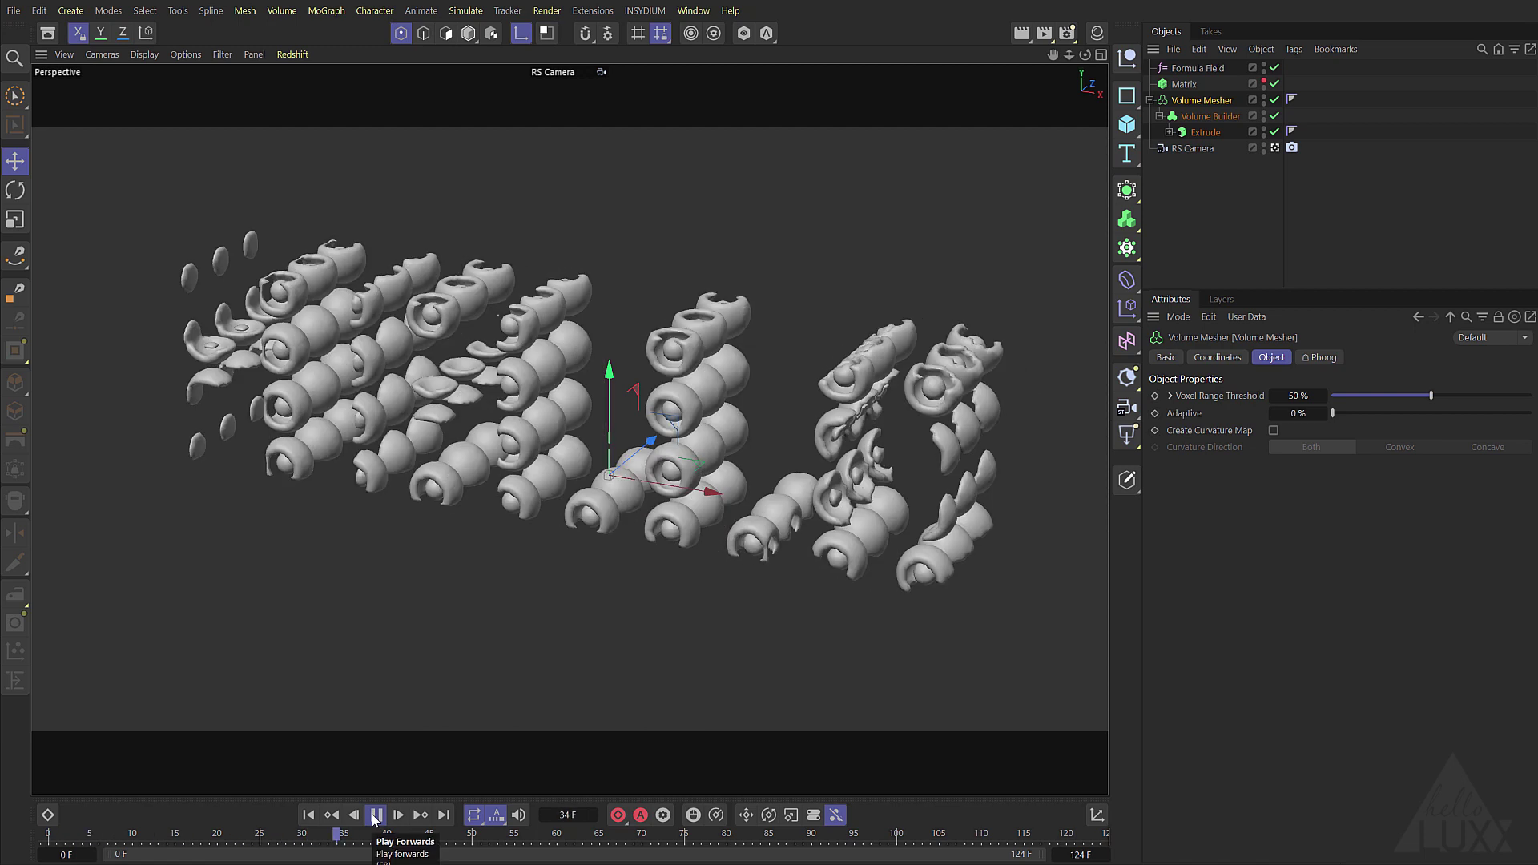
click(375, 815)
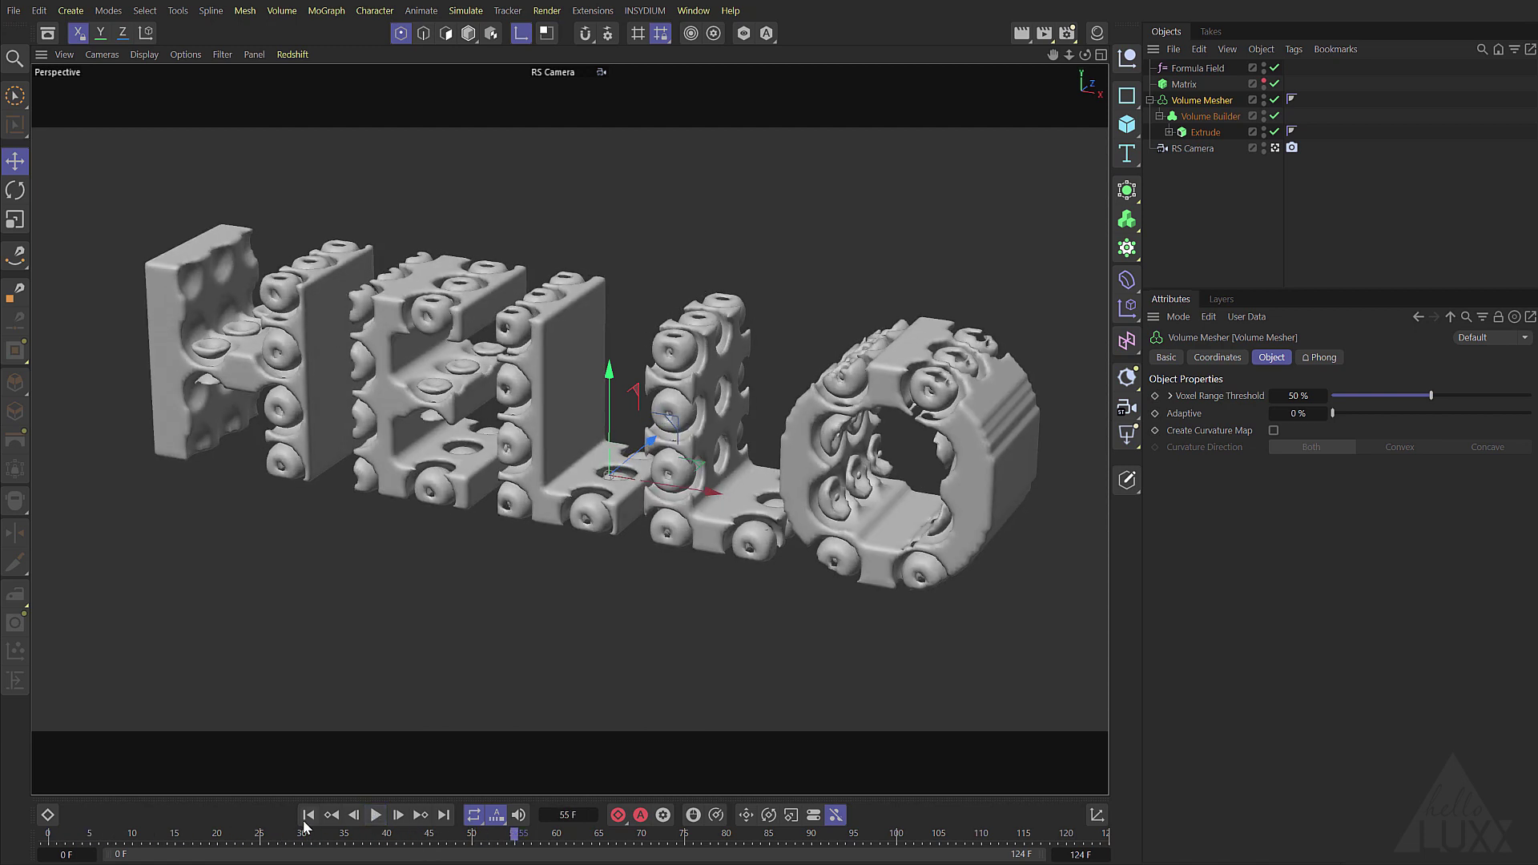
click(308, 817)
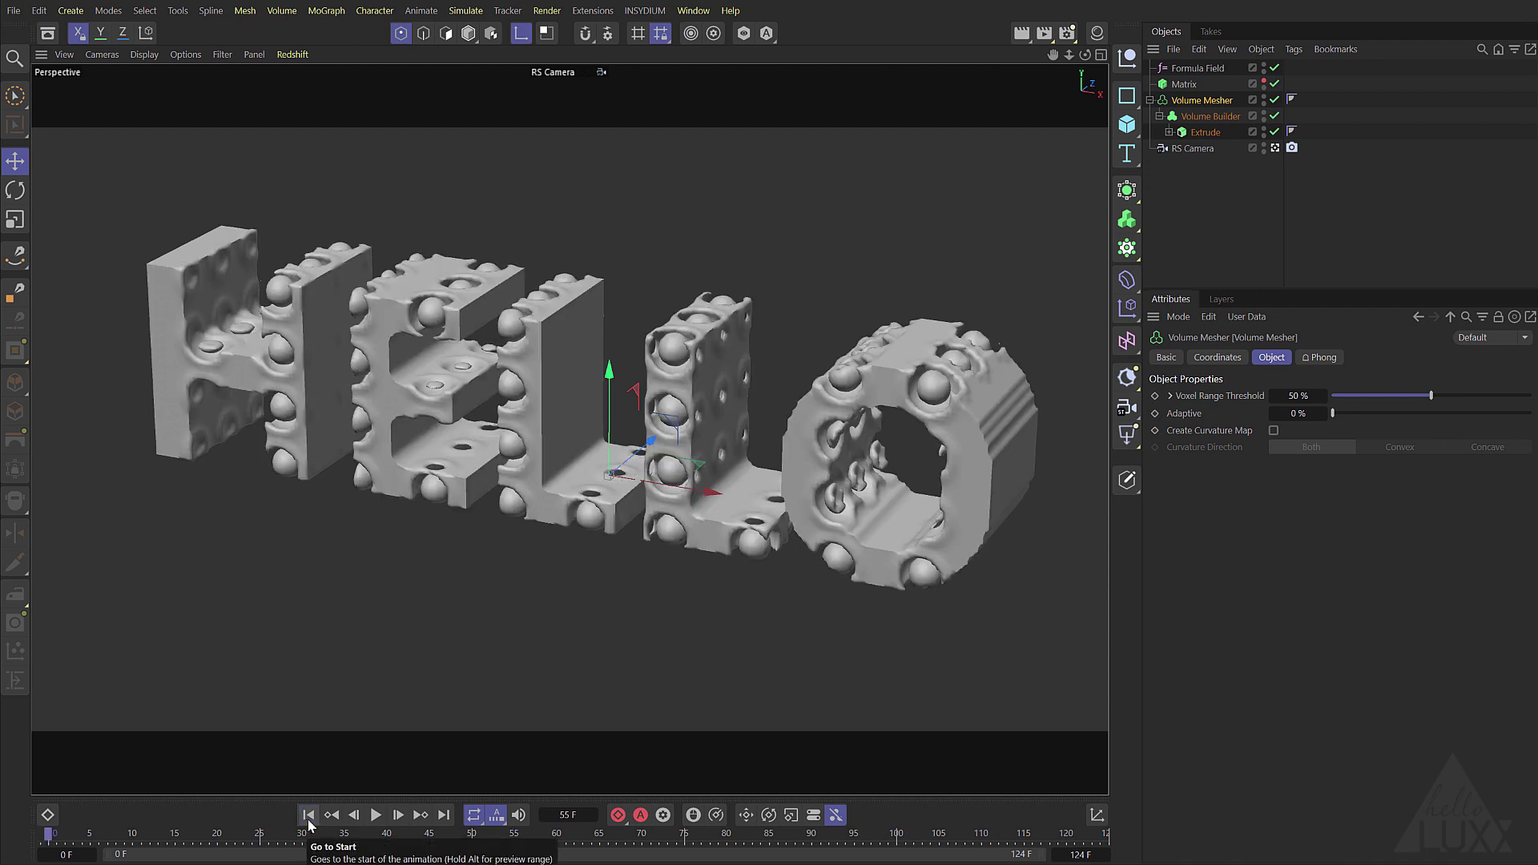
Open the Formula Field's Matrix subfield layer and disable the Volume Mesher to view voxels.
click(1212, 70)
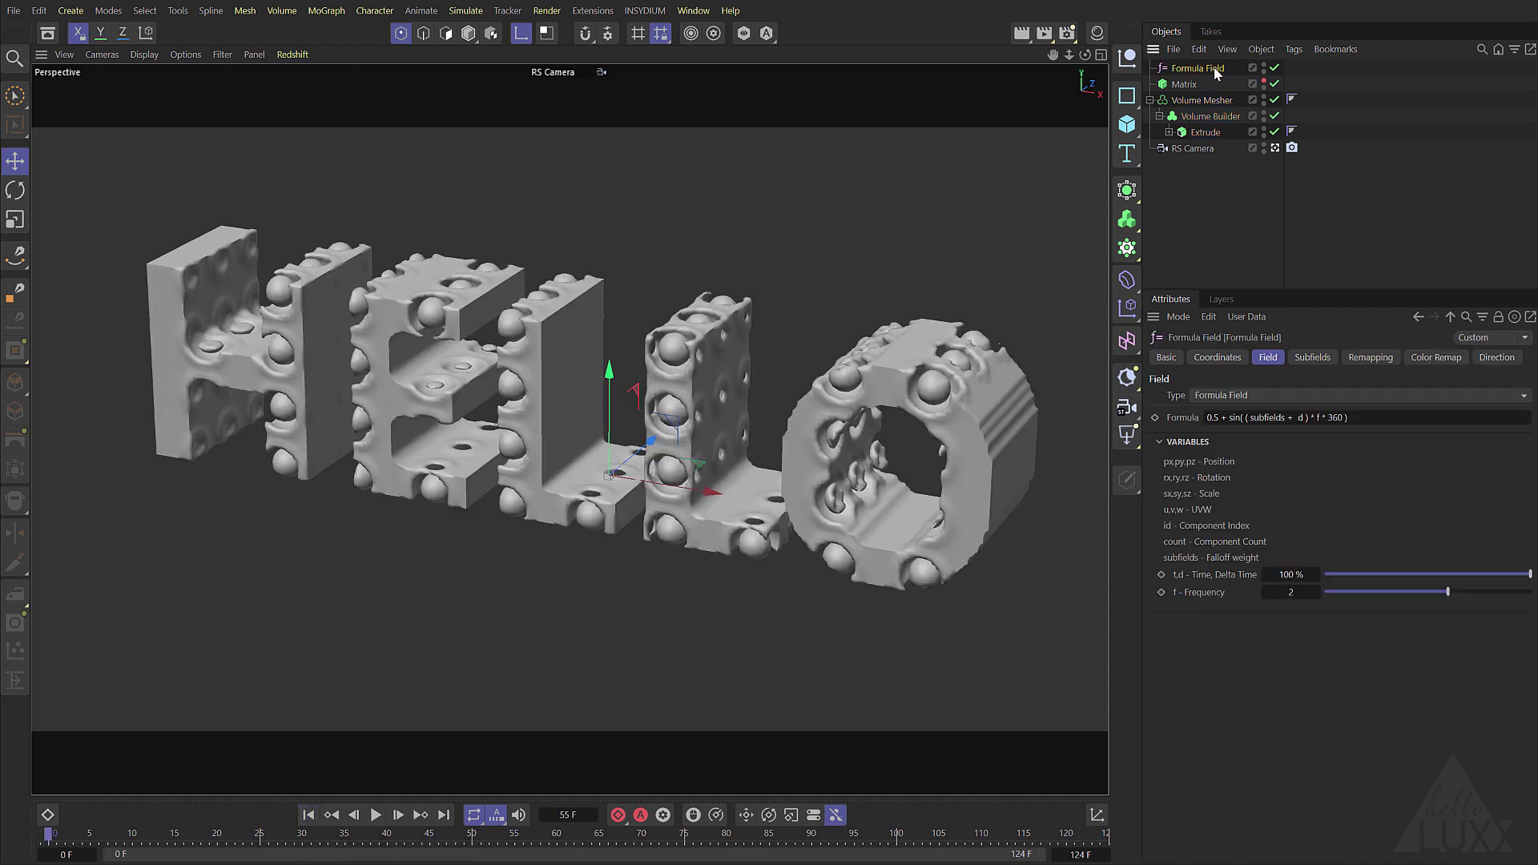
click(1311, 362)
click(1214, 432)
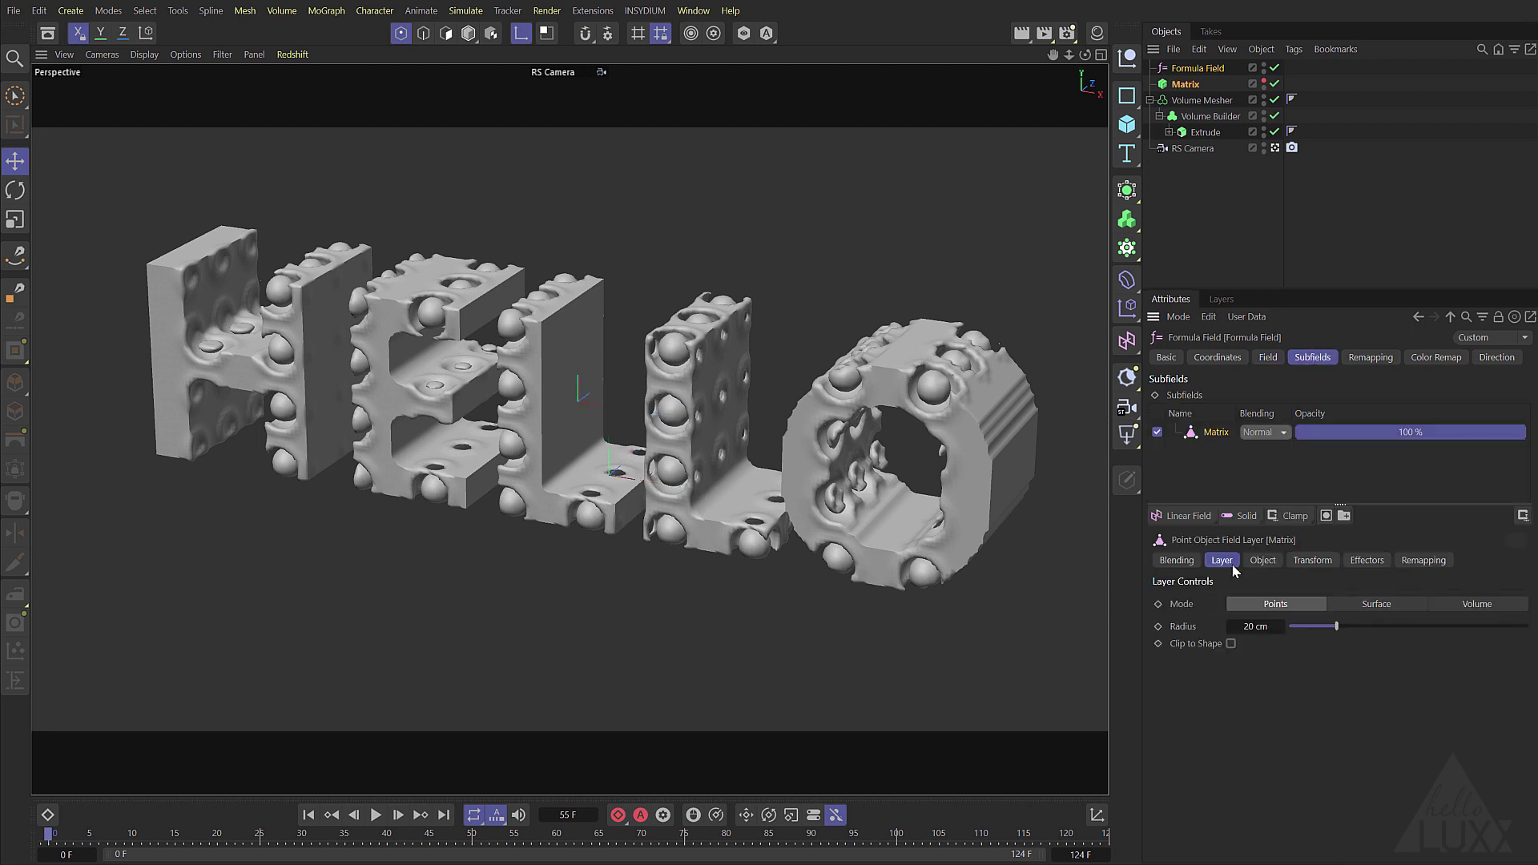
click(1274, 101)
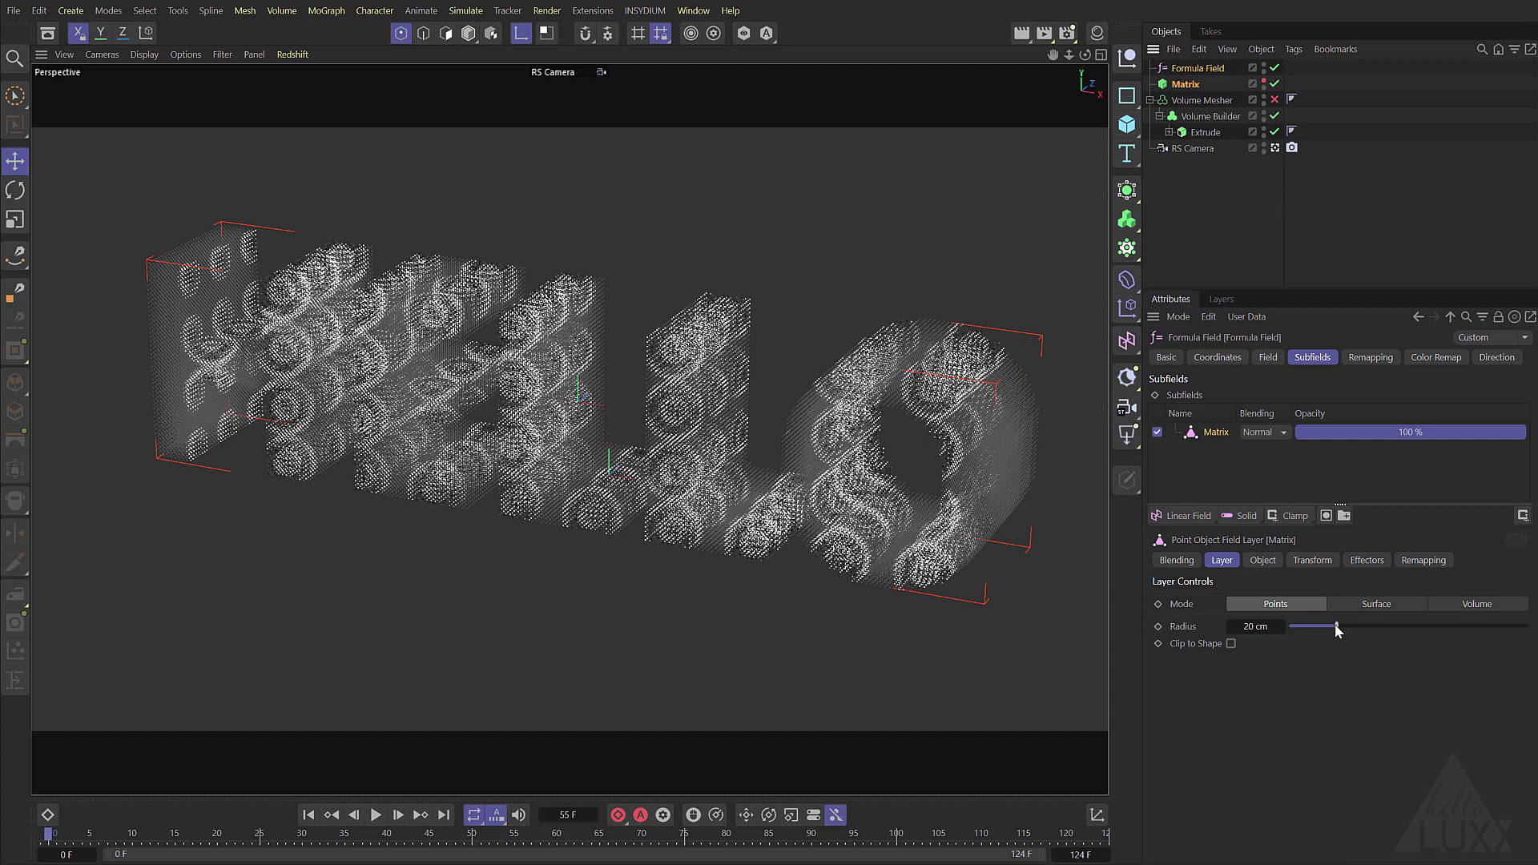
Raise the Matrix point Radius from 20 cm to 50 cm and preview the animation.
drag(1336, 627, 1390, 626)
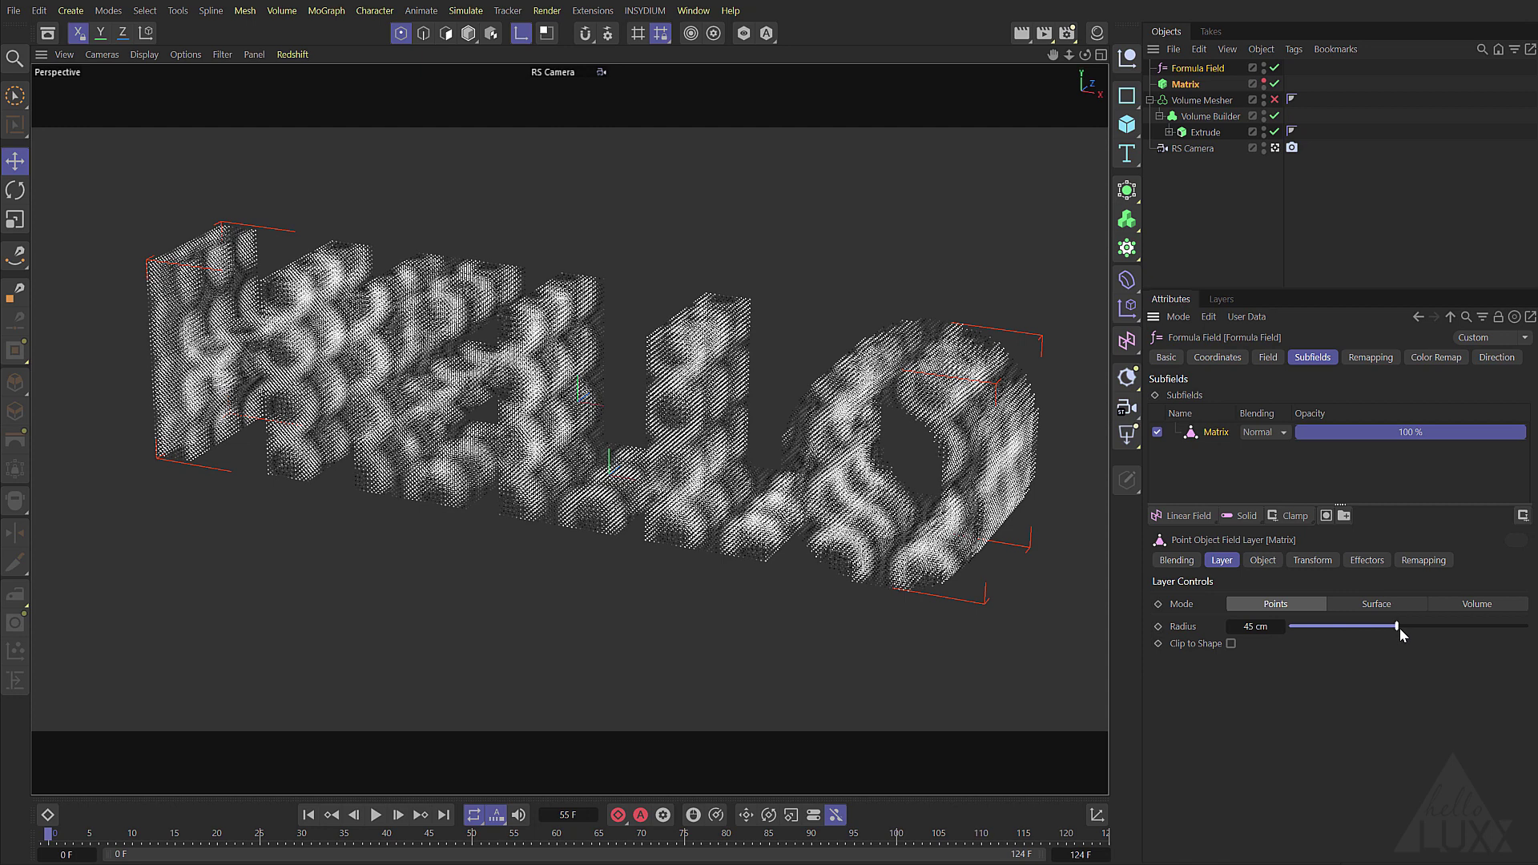
drag(1400, 628, 1408, 627)
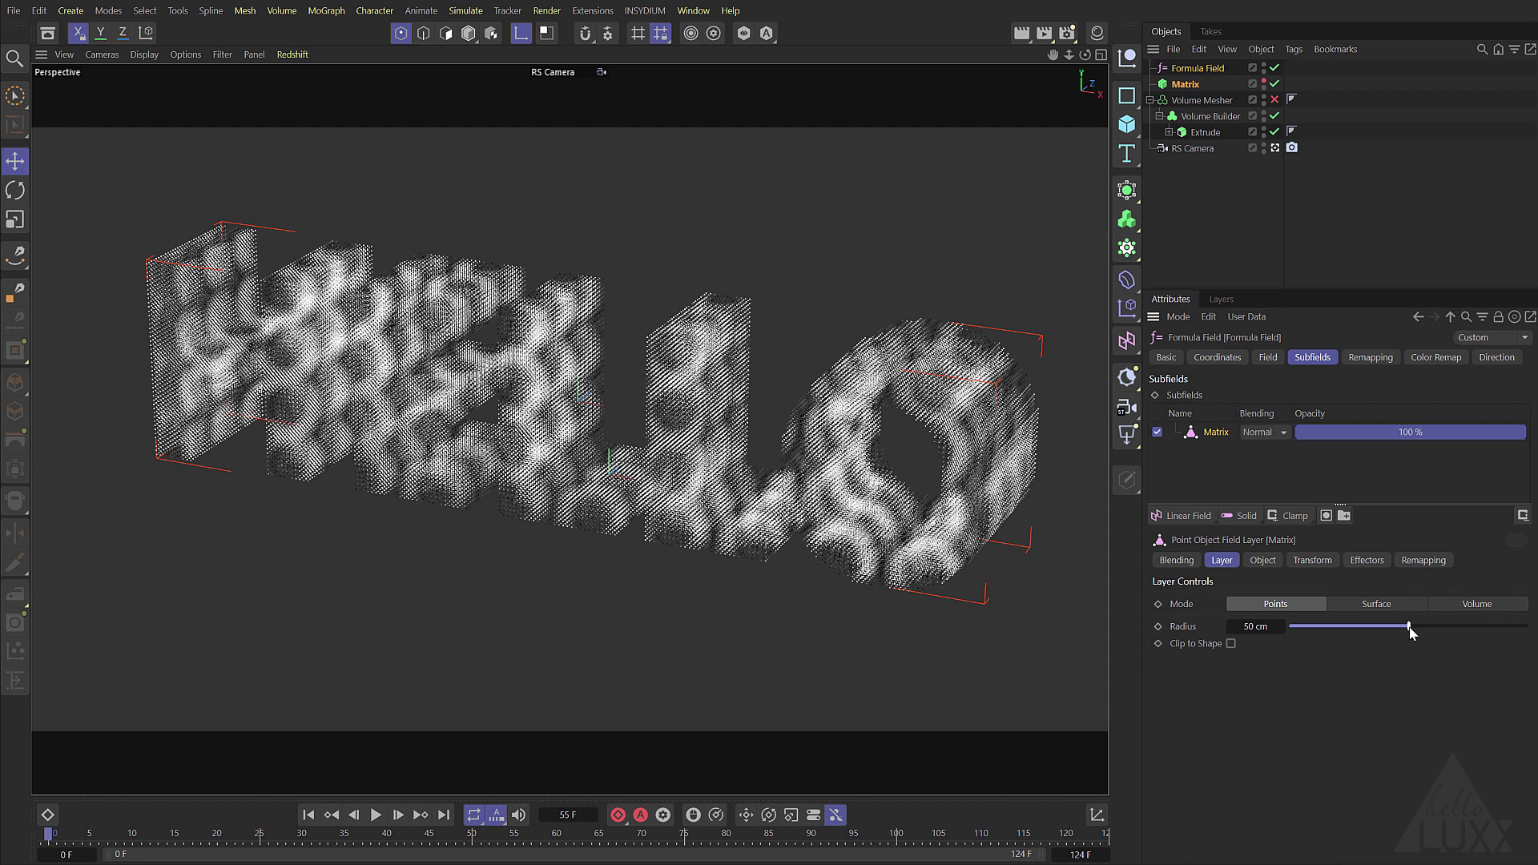
click(377, 815)
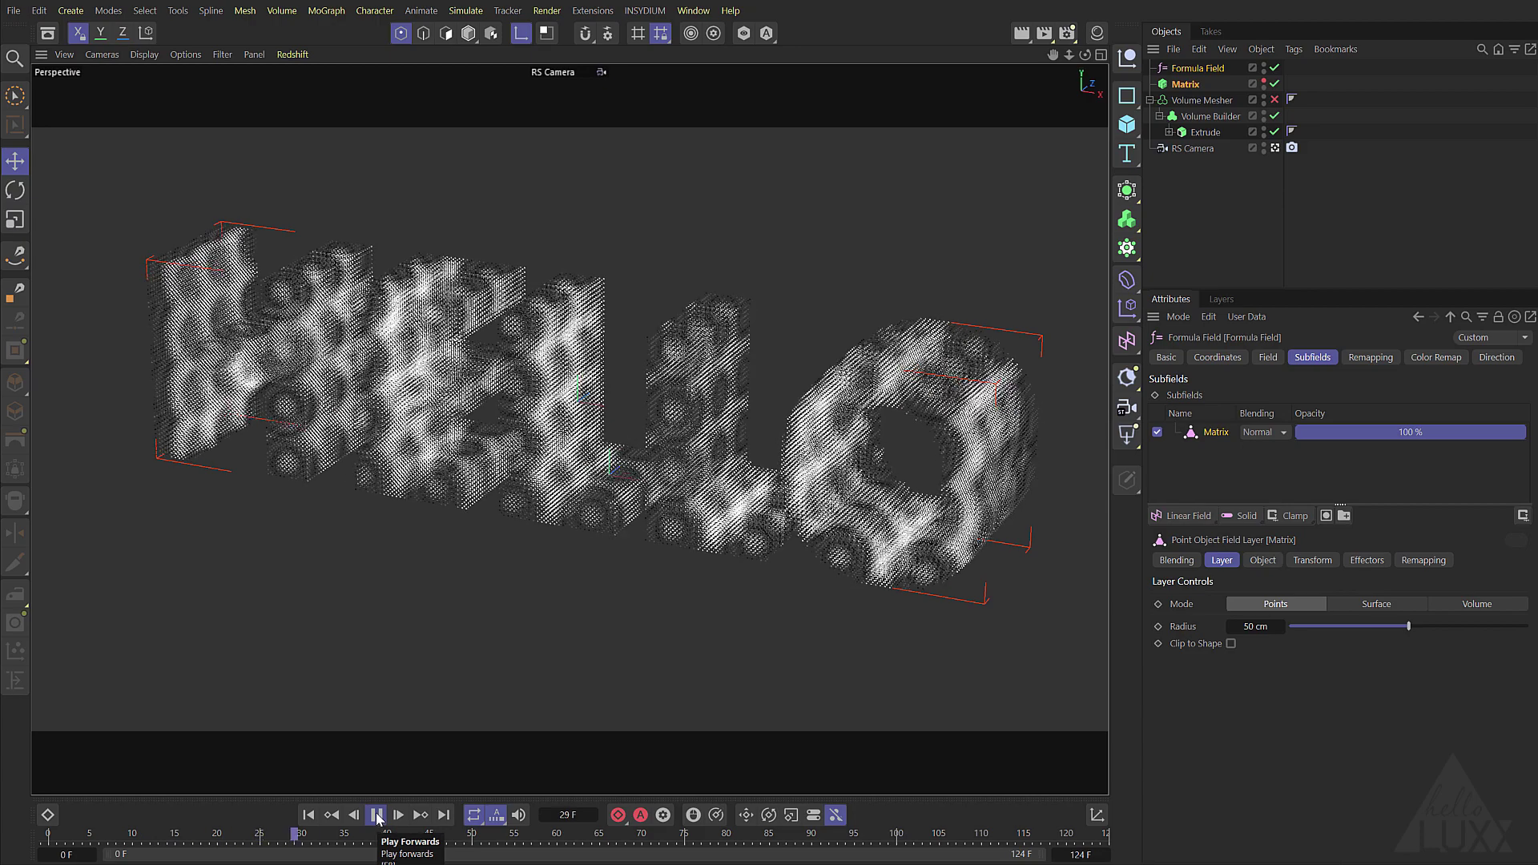
click(377, 815)
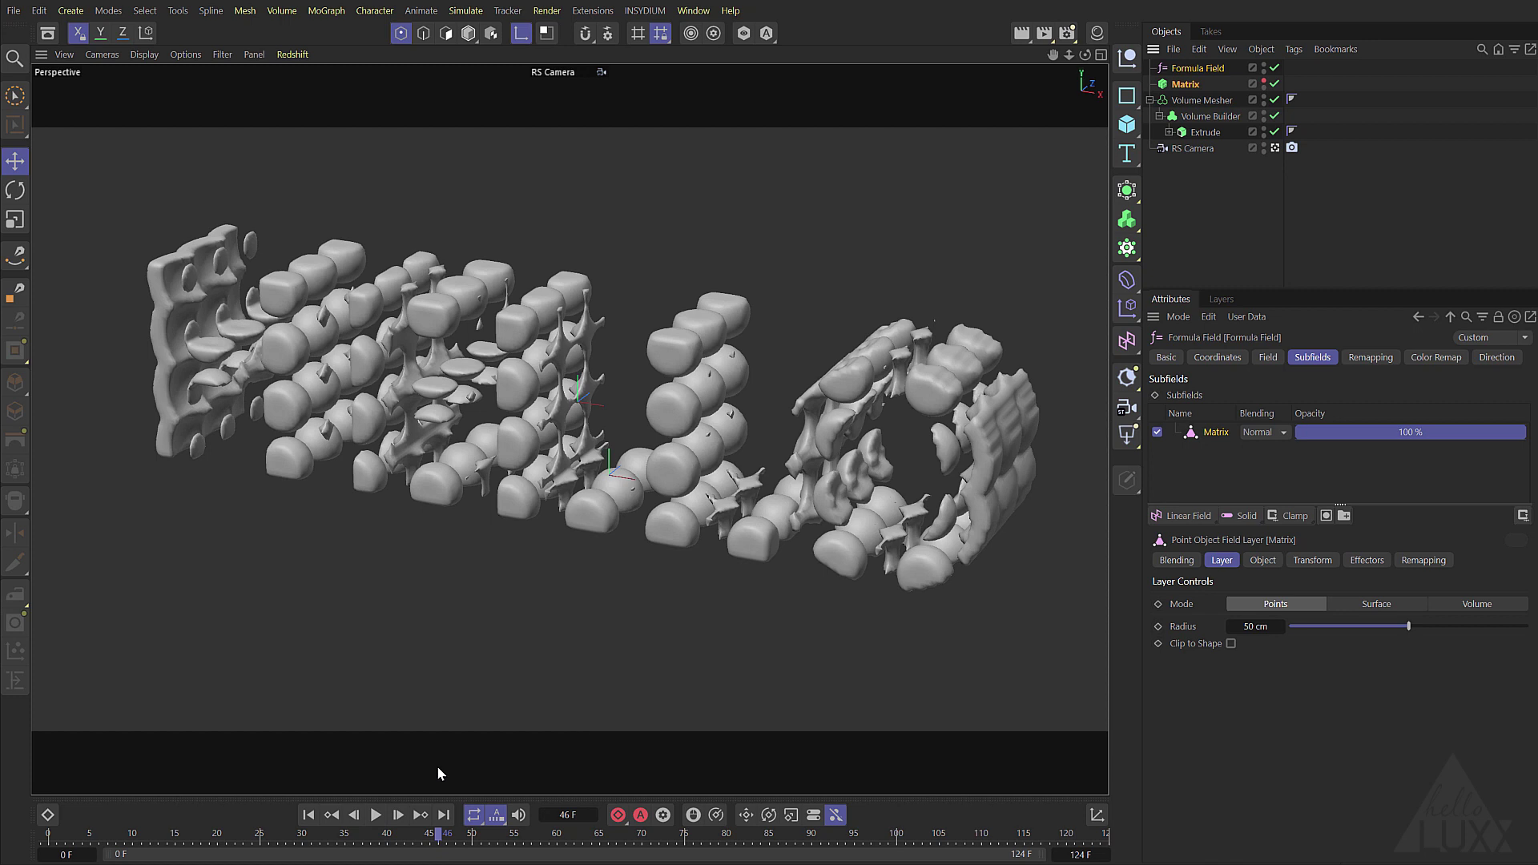
click(377, 815)
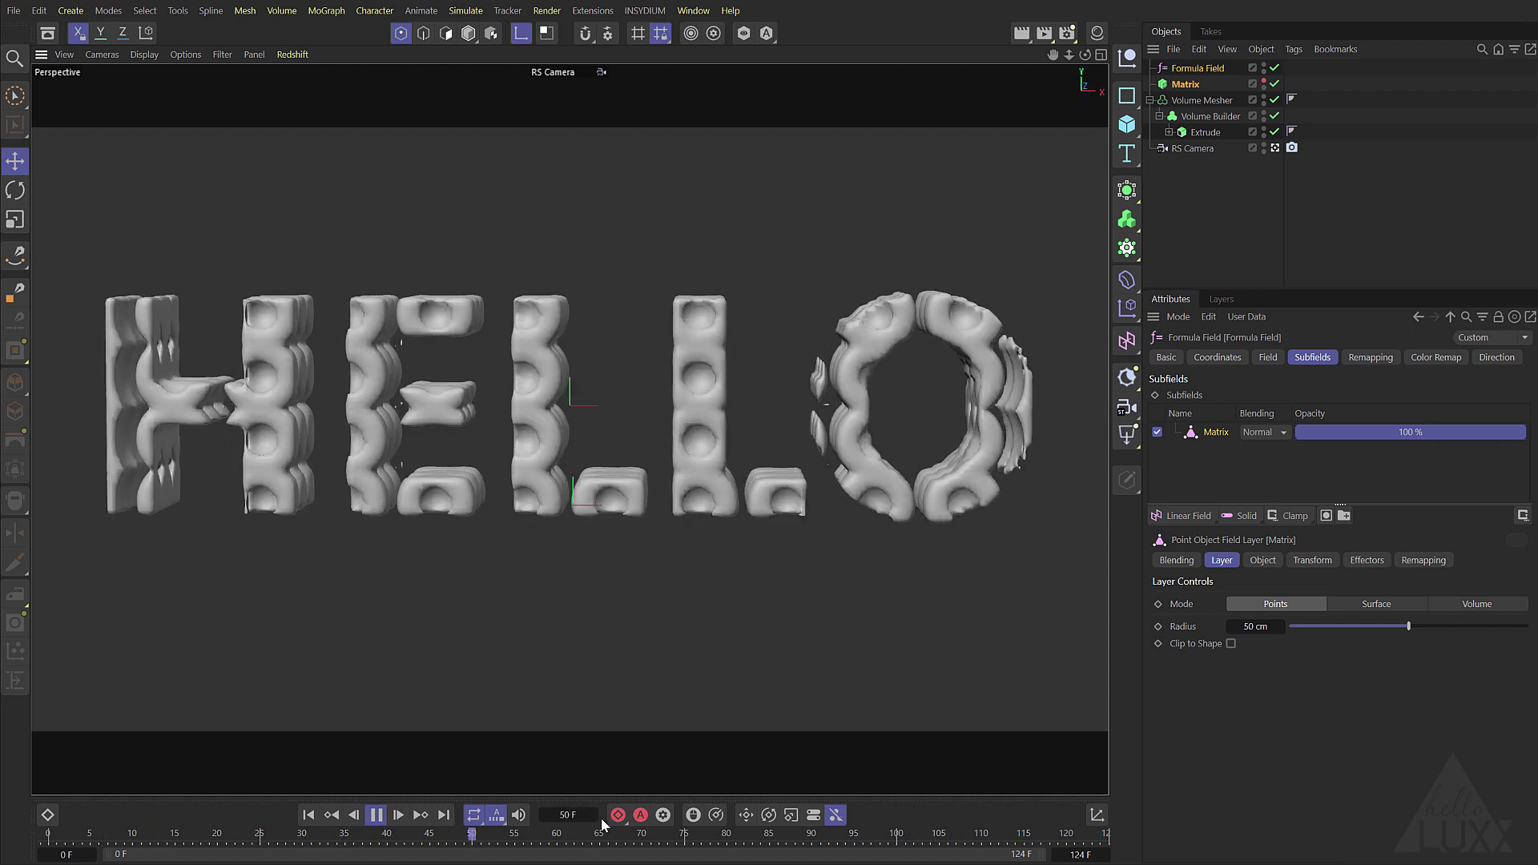
click(378, 816)
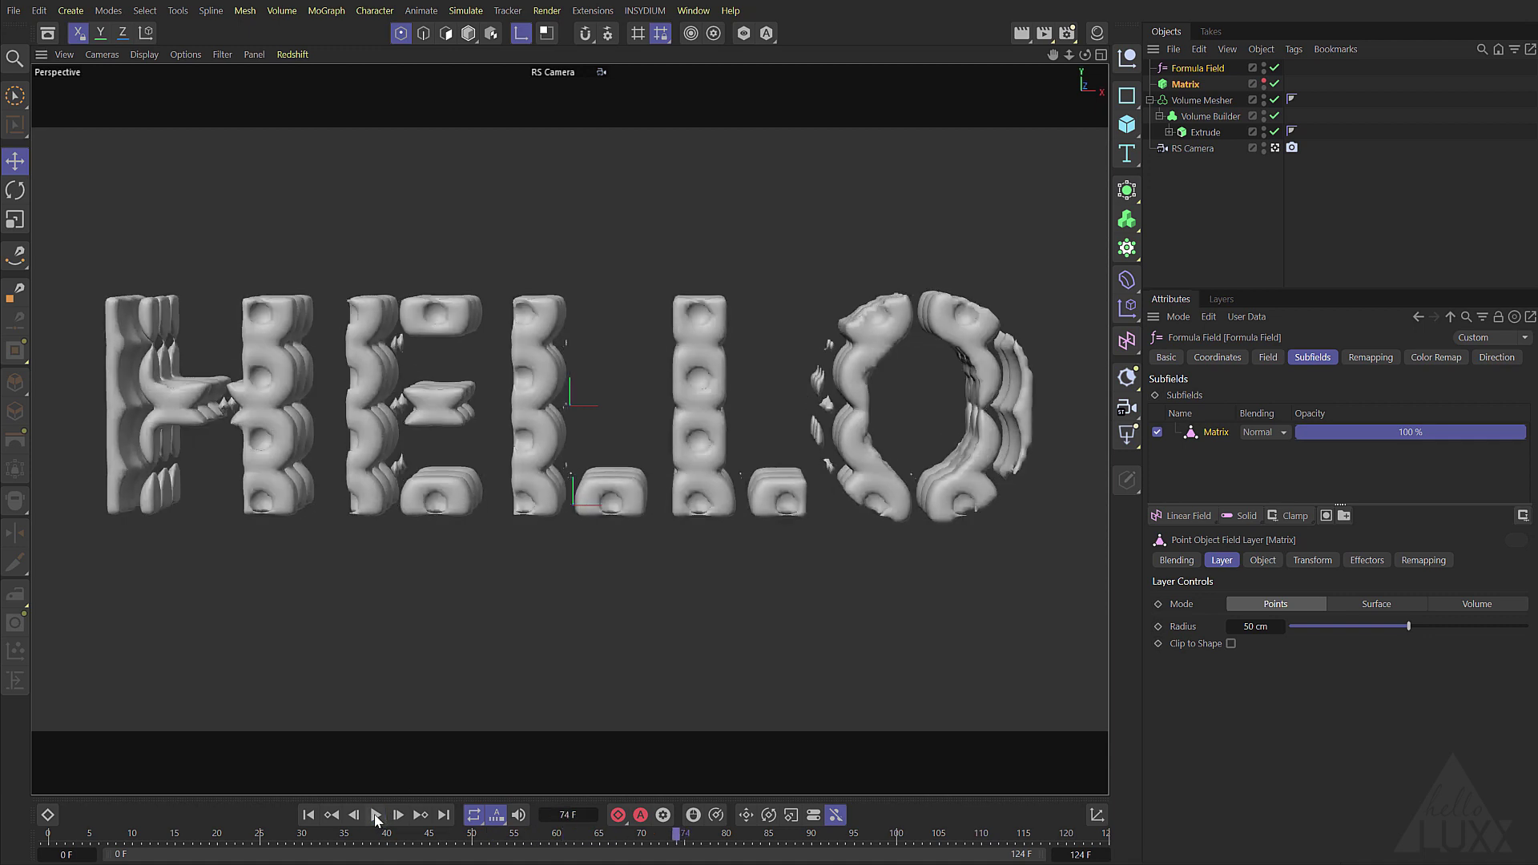
click(307, 815)
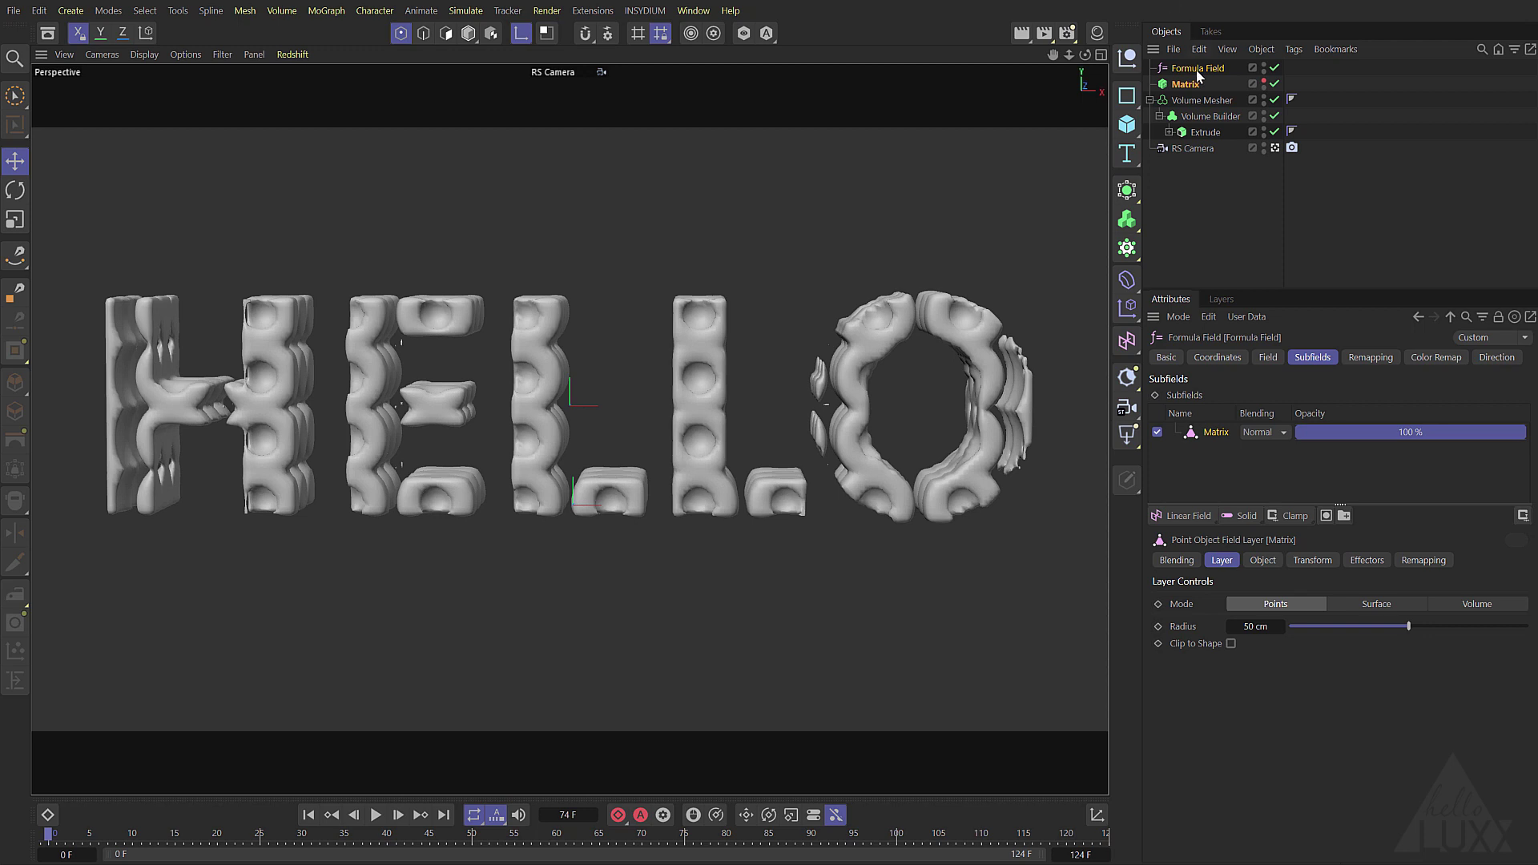
Hide the Volume Mesher to show only the Matrix's 10×4×3 cube clones, then select Matrix.
click(1263, 81)
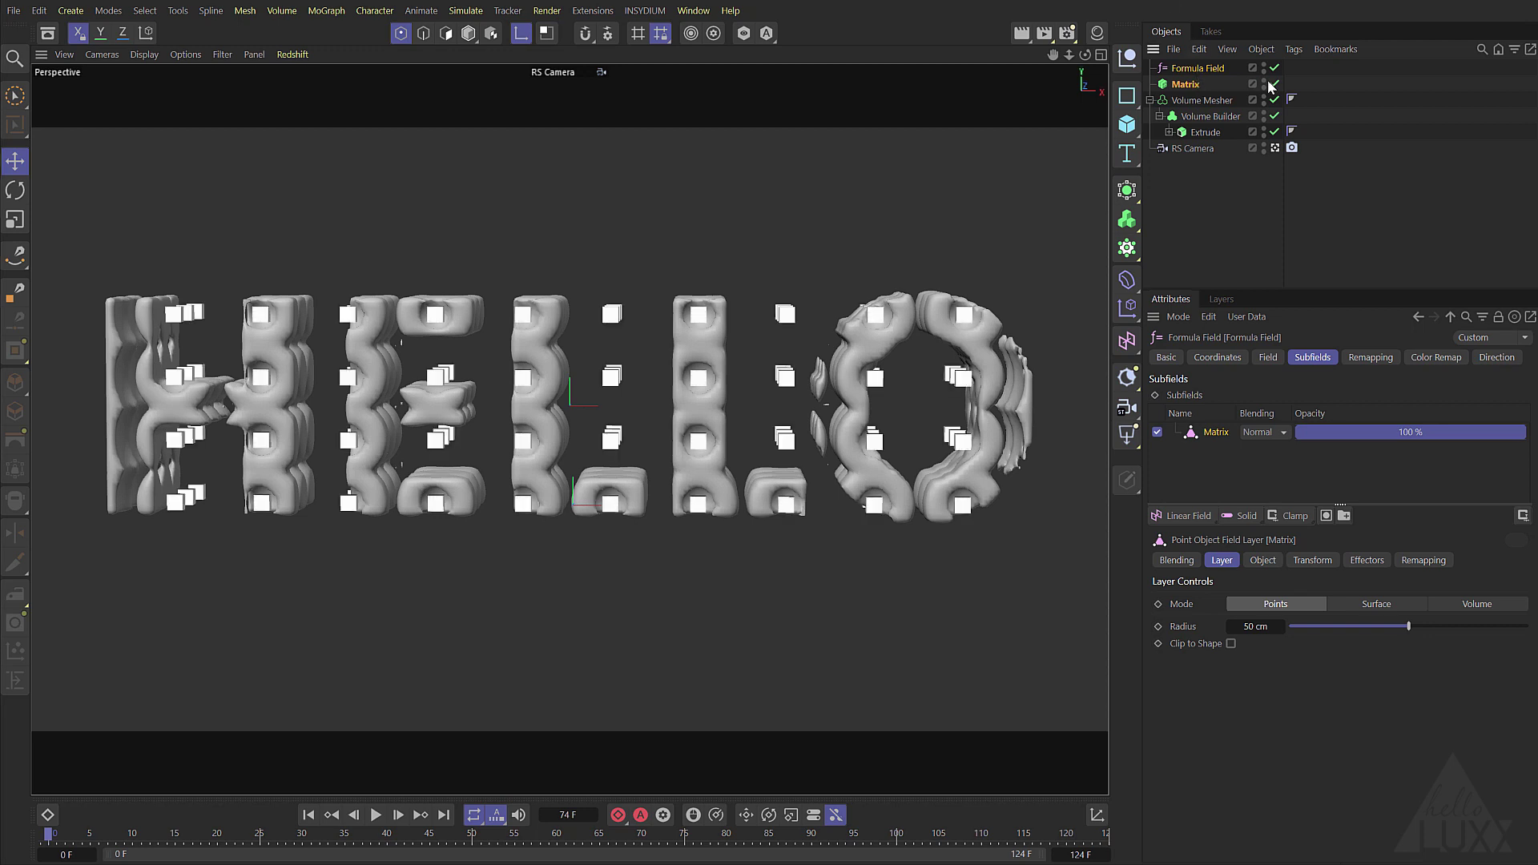
click(1274, 100)
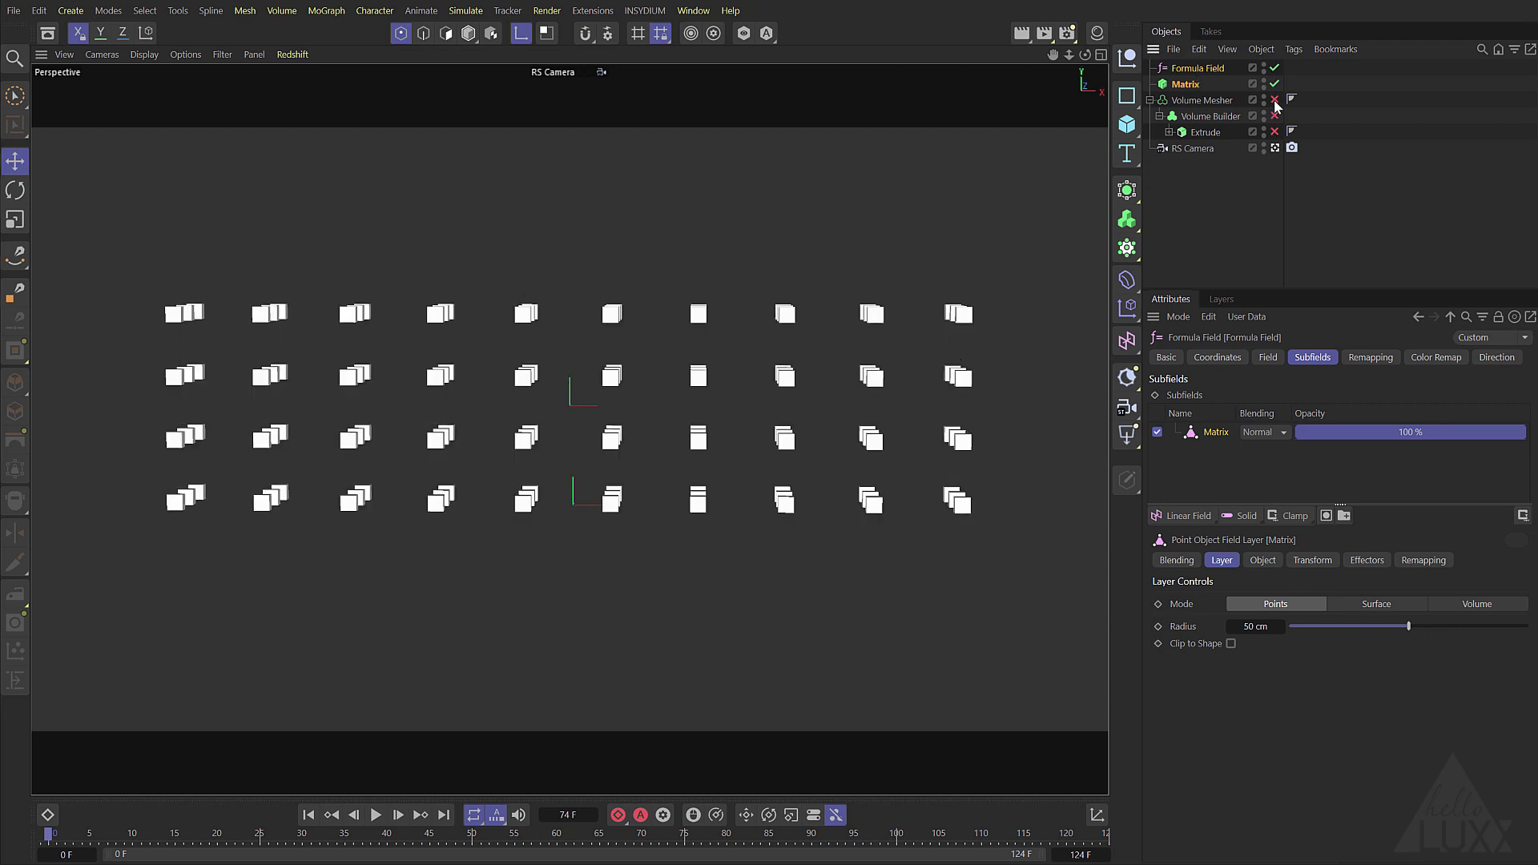
click(1185, 84)
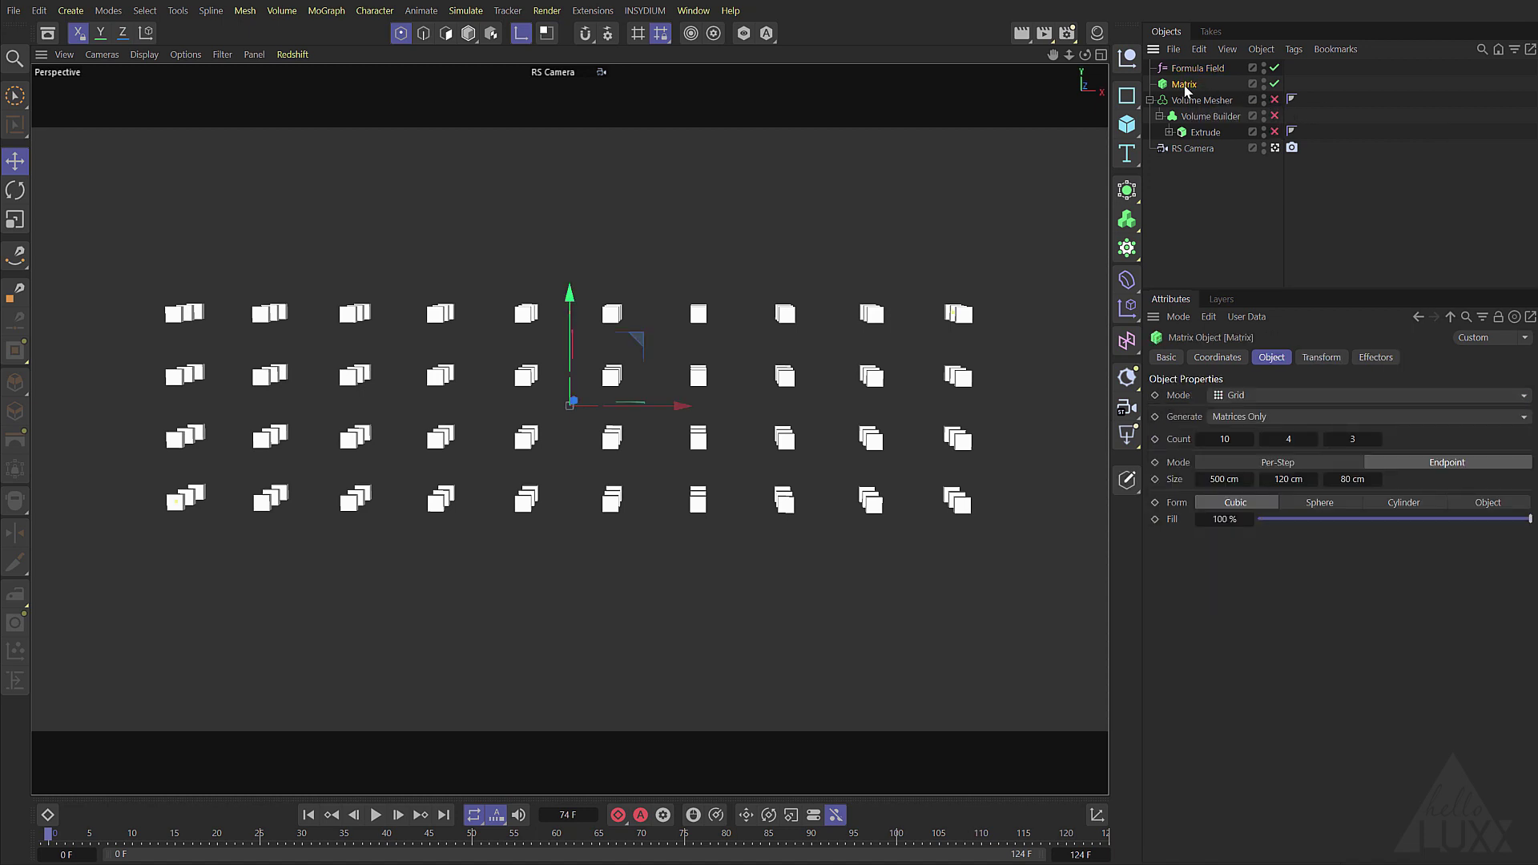
click(324, 10)
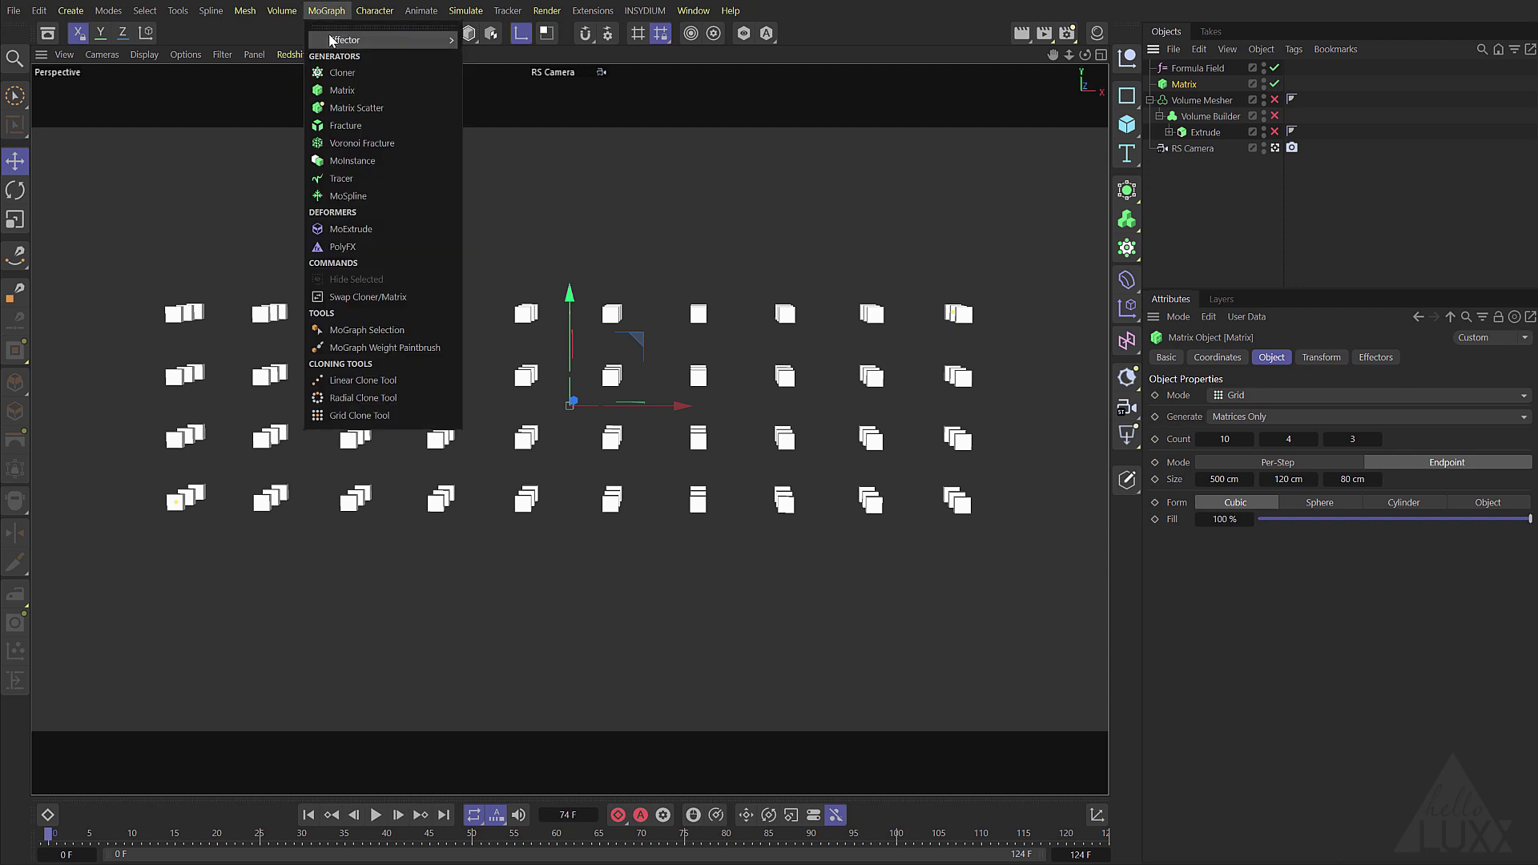
Add a Random effector to the Matrix and make the HELLO Volume Builder visible again.
mouse_move(384, 42)
click(491, 147)
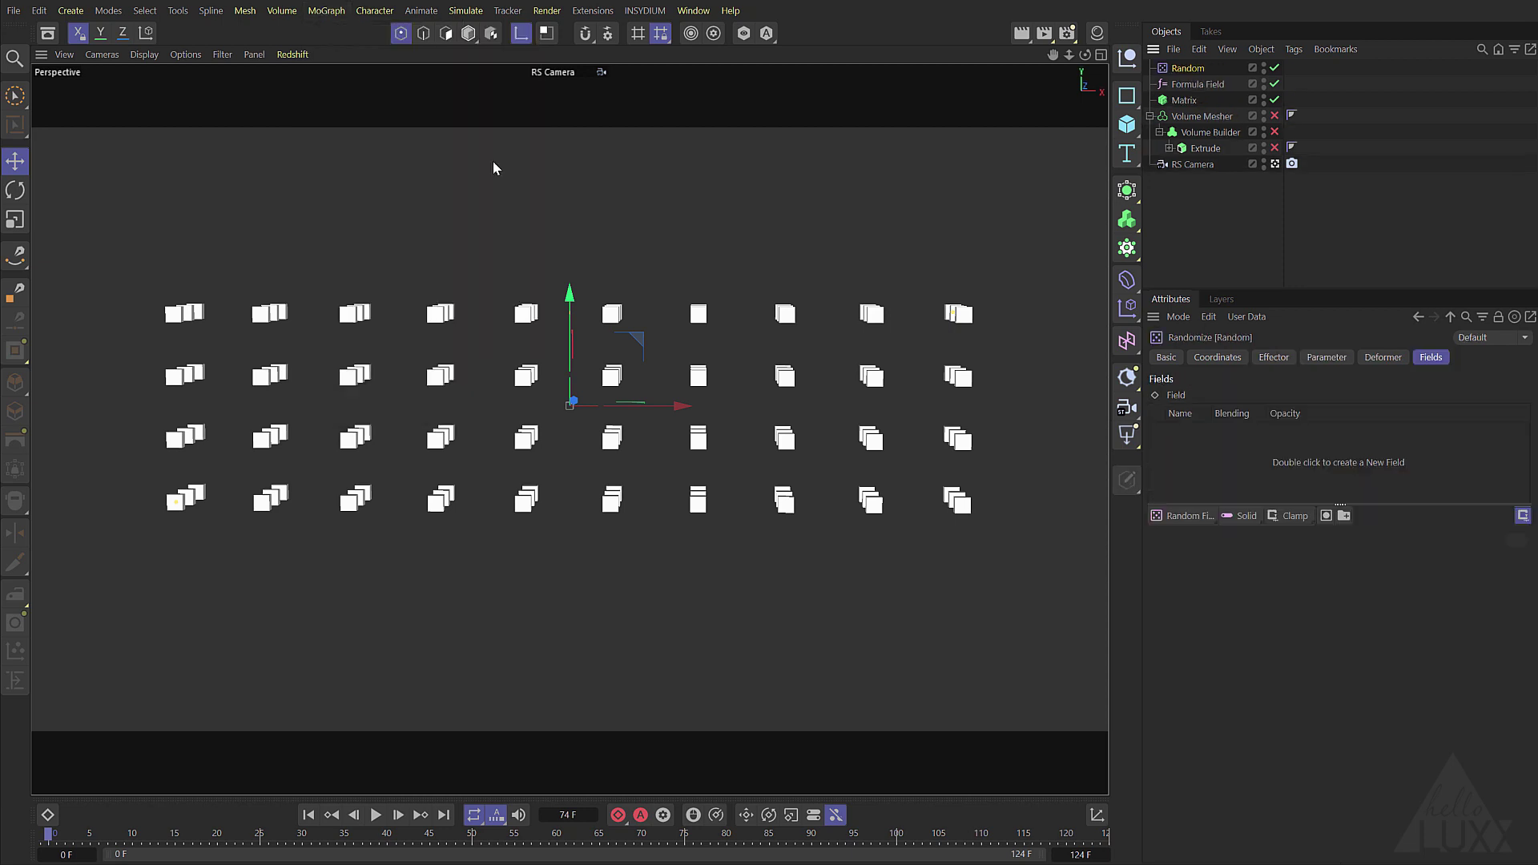
click(1275, 132)
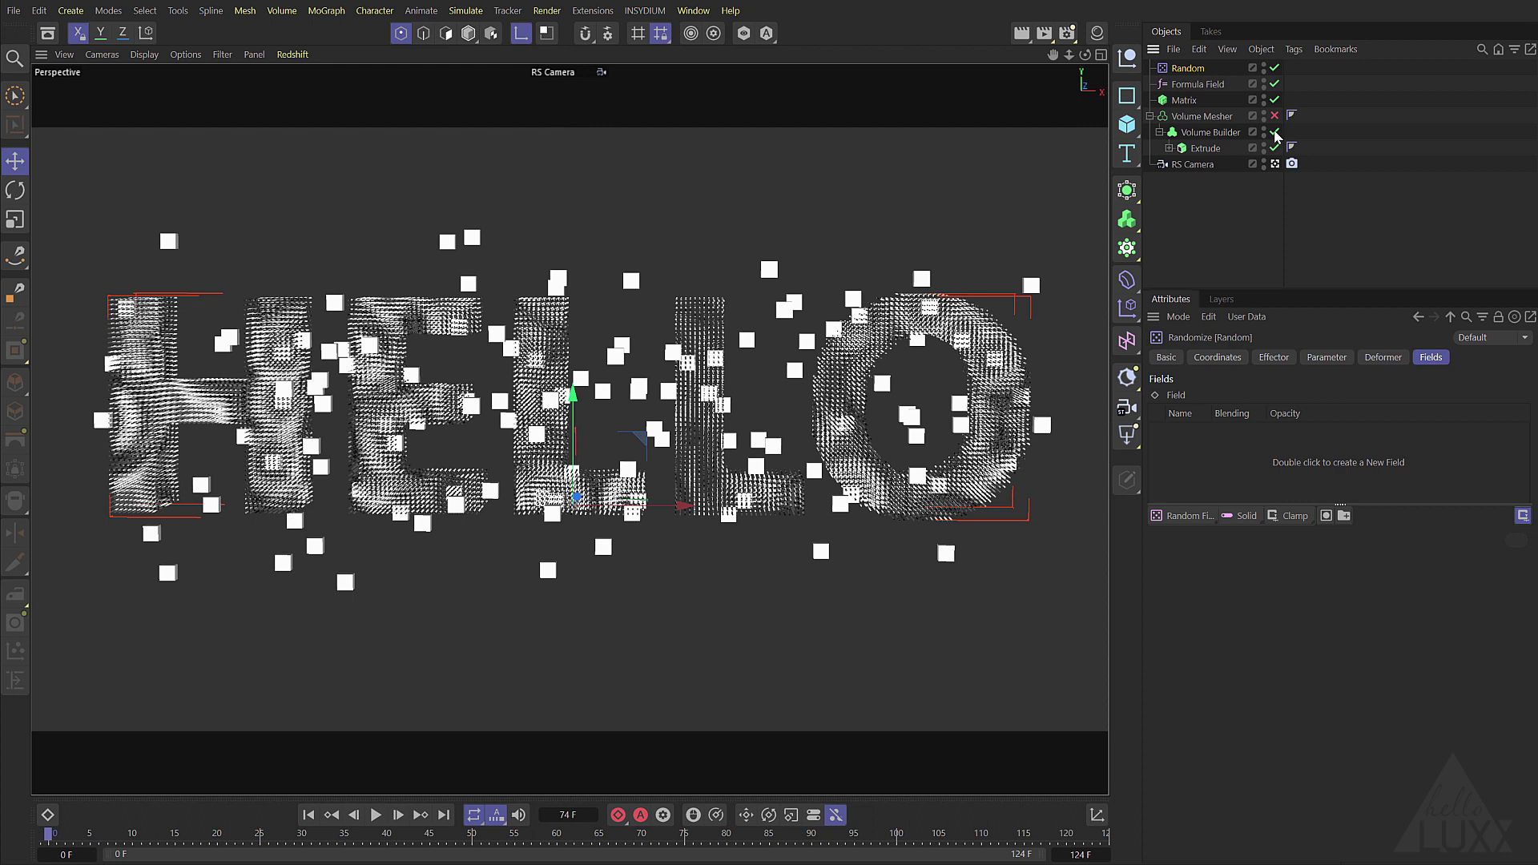
Set the Random effector's position offsets to 50, 23 and 21 cm, and hide the Matrix cubes.
click(1325, 357)
drag(1272, 490, 1250, 490)
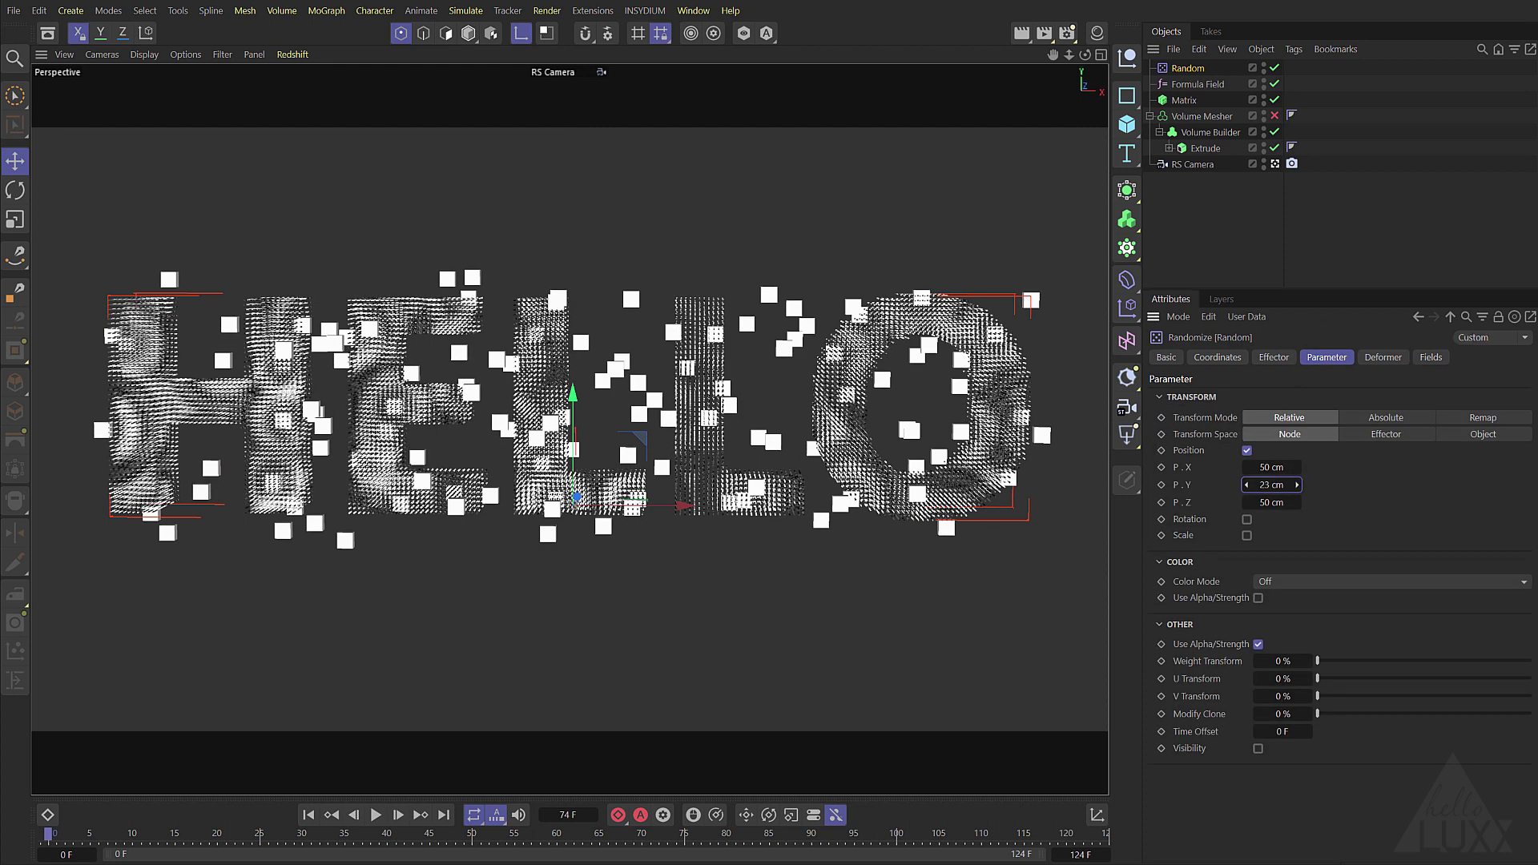
alt+drag(517, 334, 518, 568)
drag(1272, 502, 1248, 502)
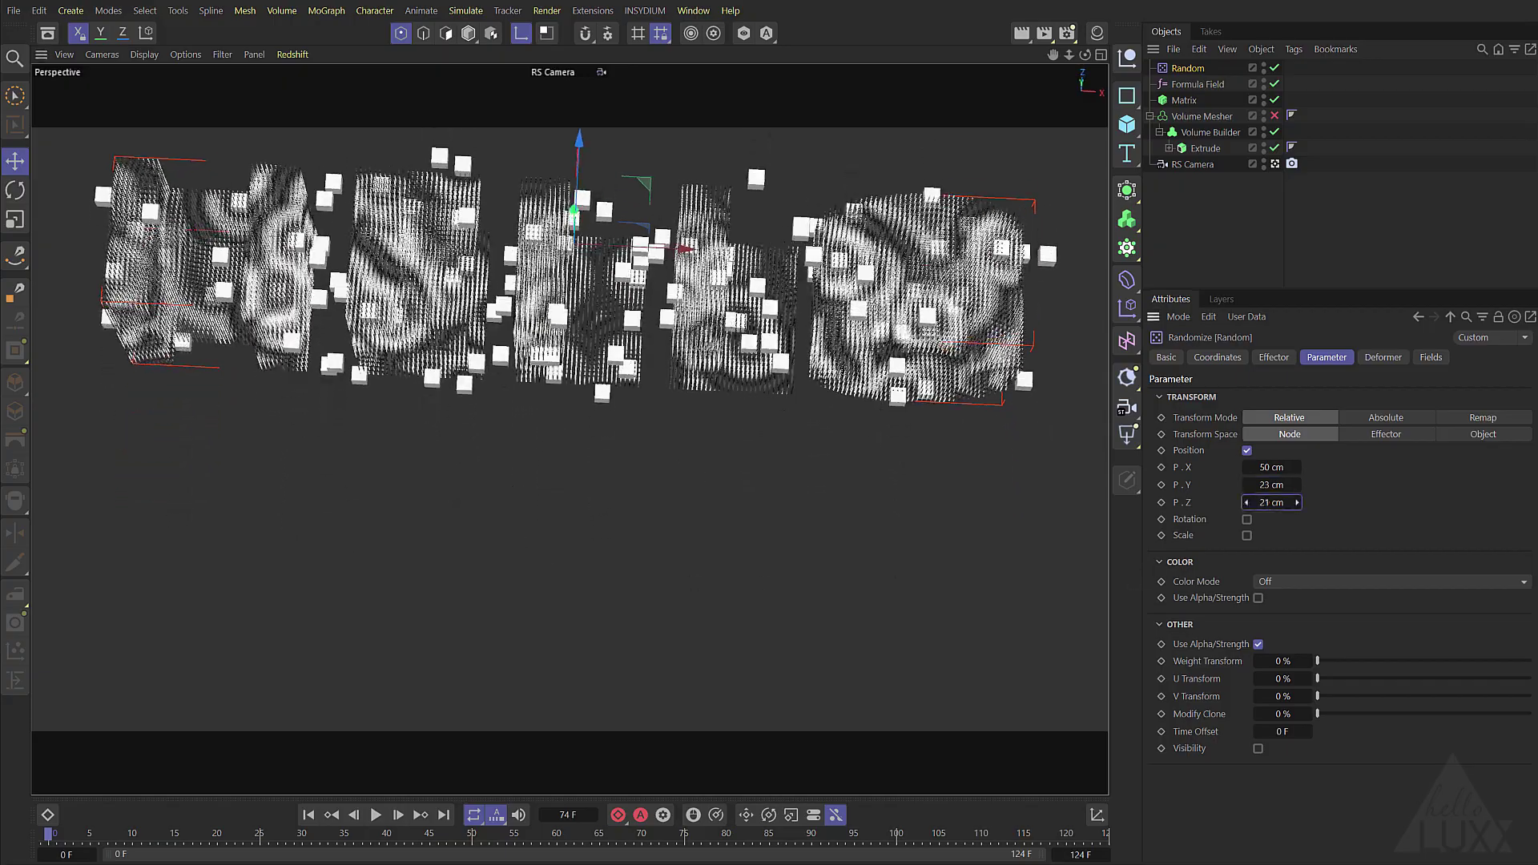
alt+drag(697, 497, 700, 252)
alt+middle_drag(700, 251, 677, 331)
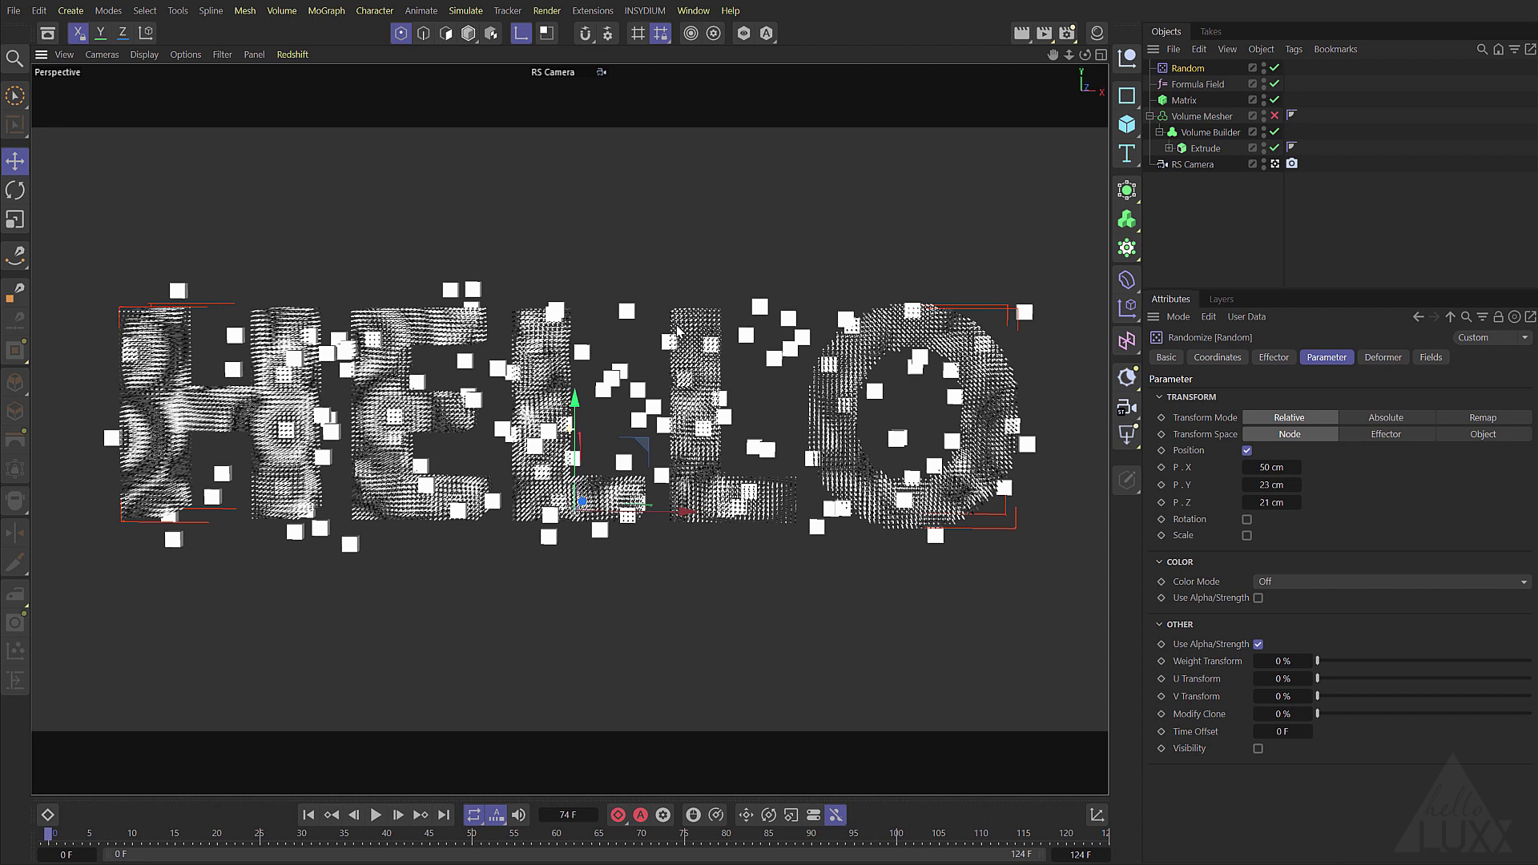
click(1263, 96)
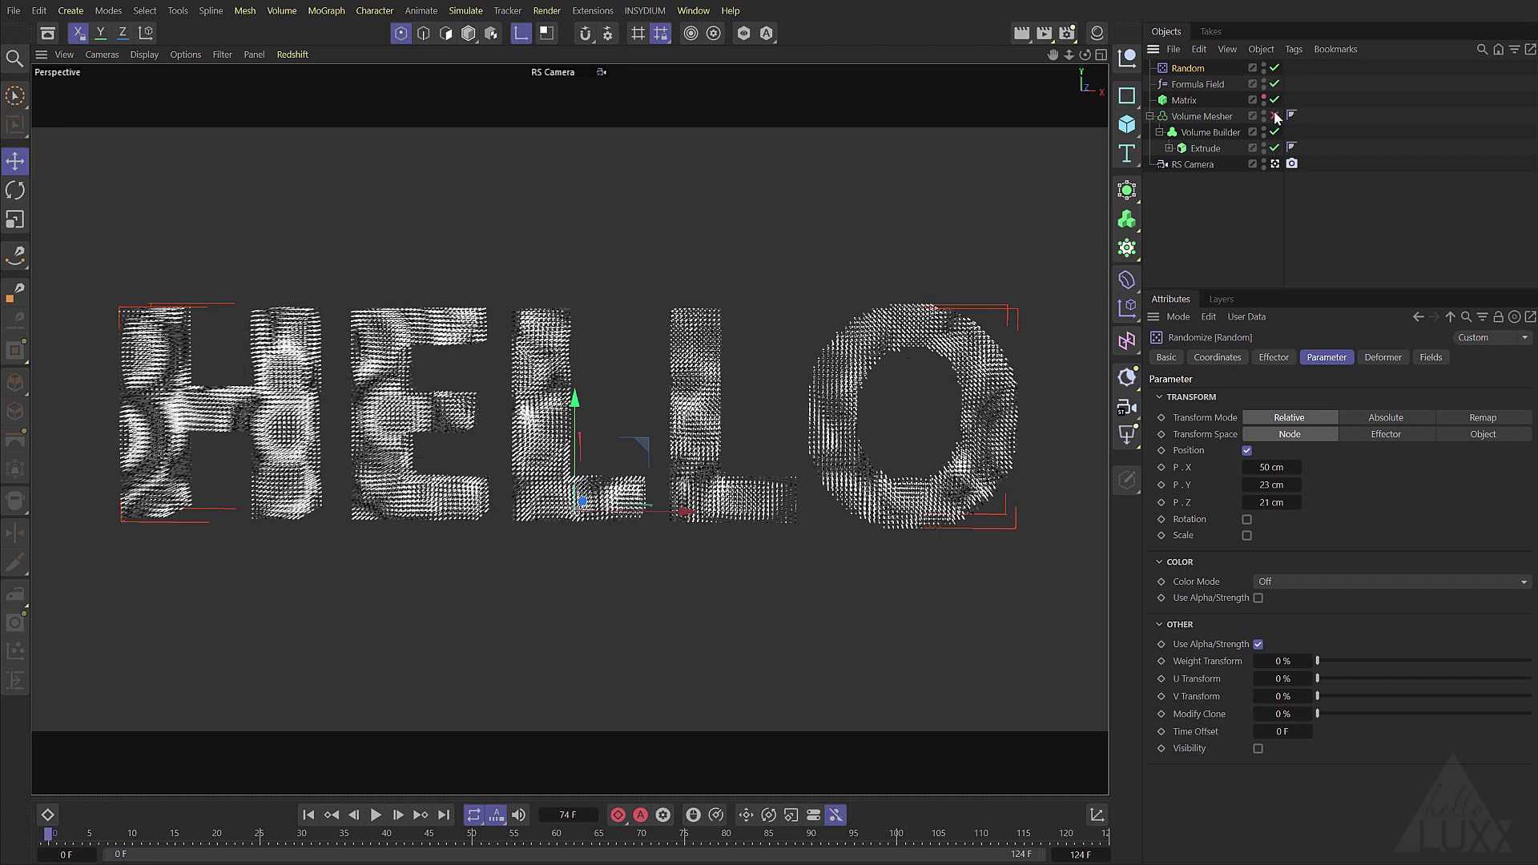
Re-enable the Volume Mesher for a solid lumpy HELLO mesh and play back its animation.
click(1275, 116)
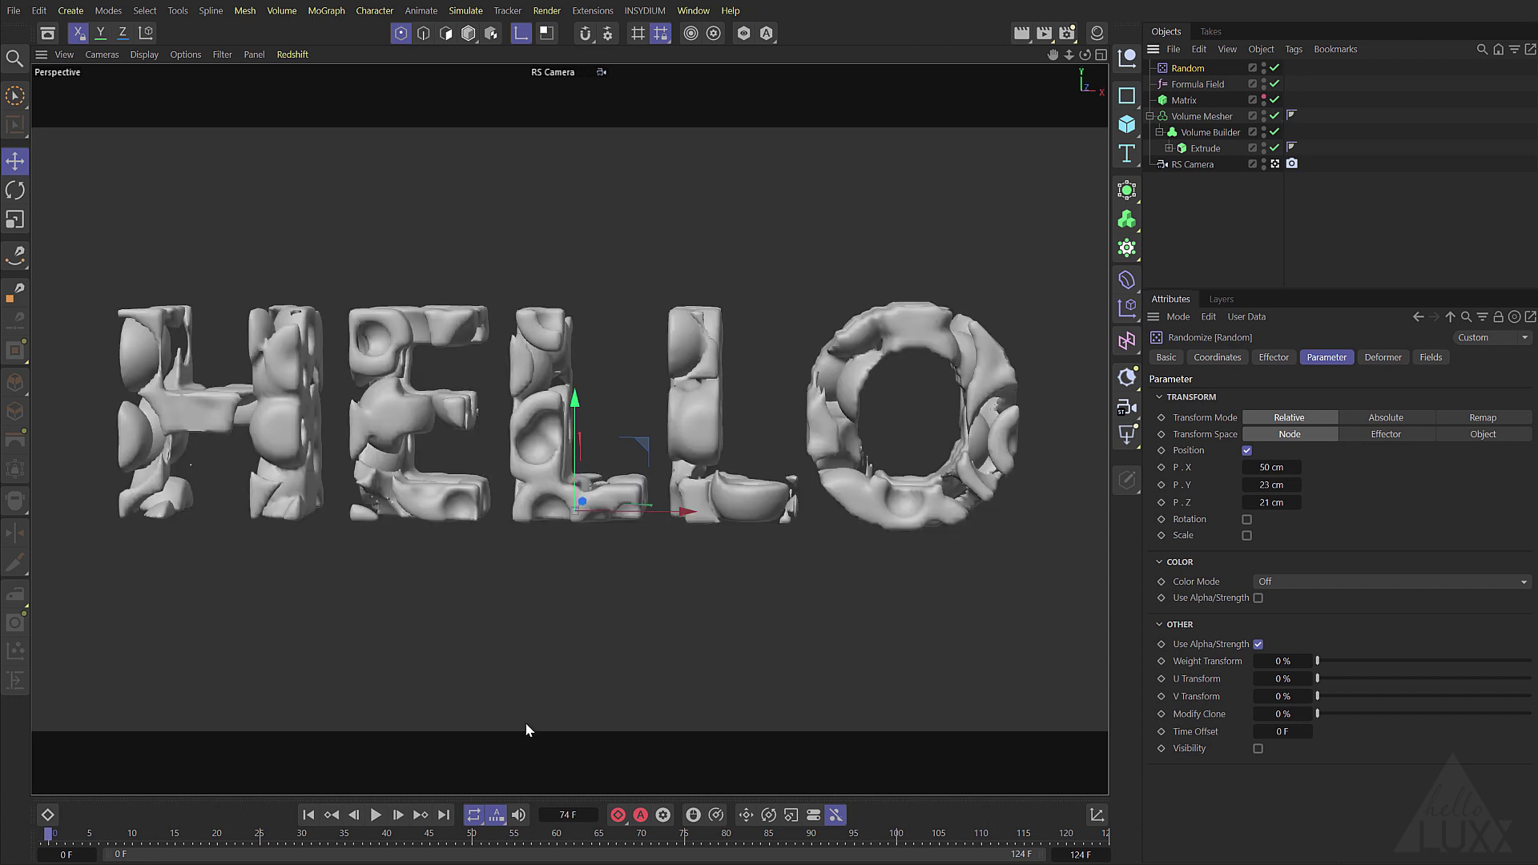
click(376, 814)
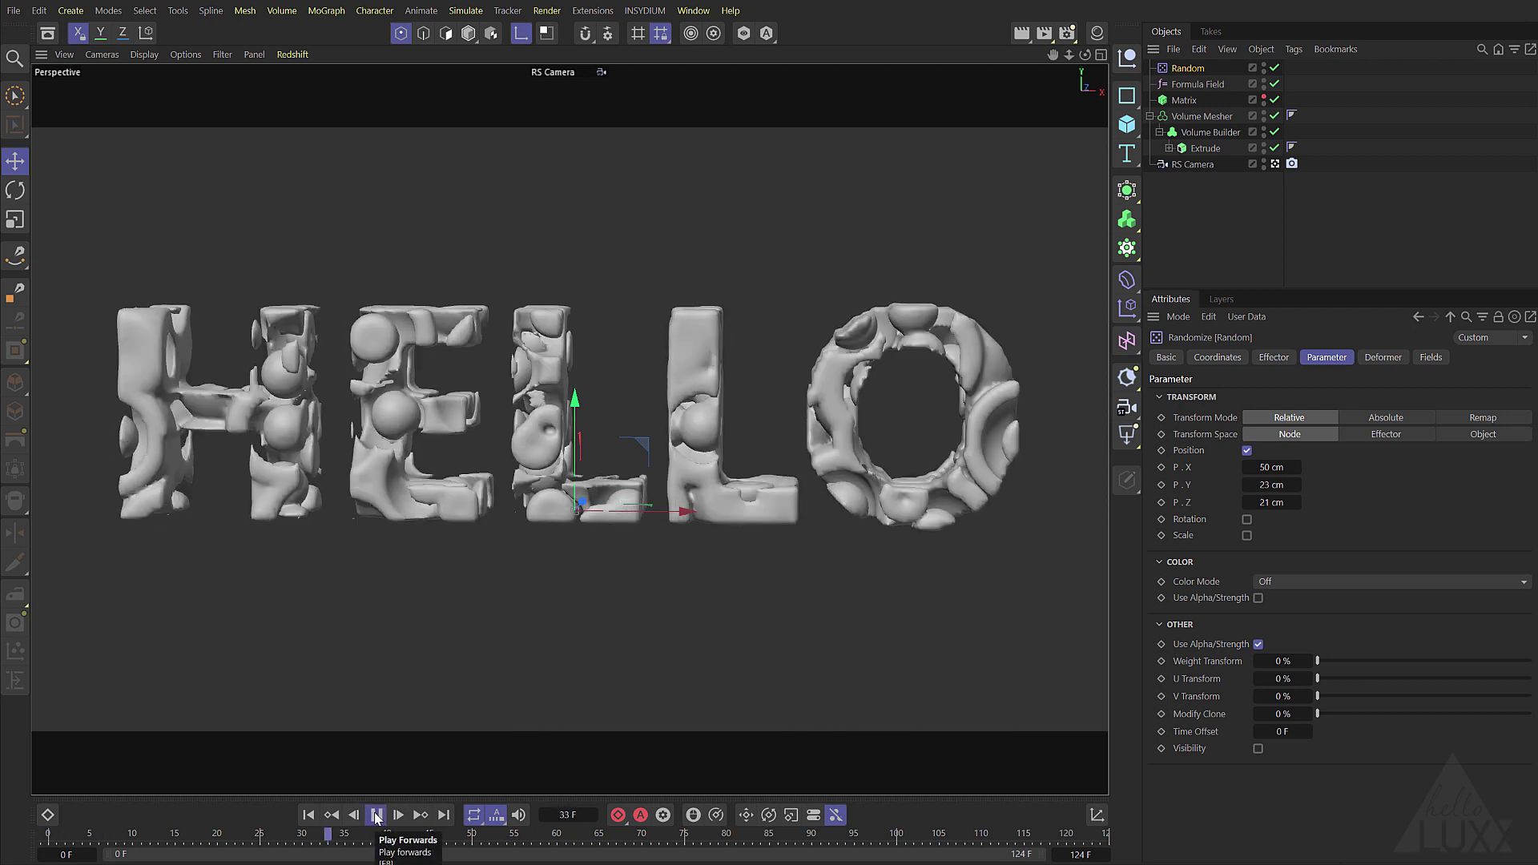
click(375, 814)
click(309, 815)
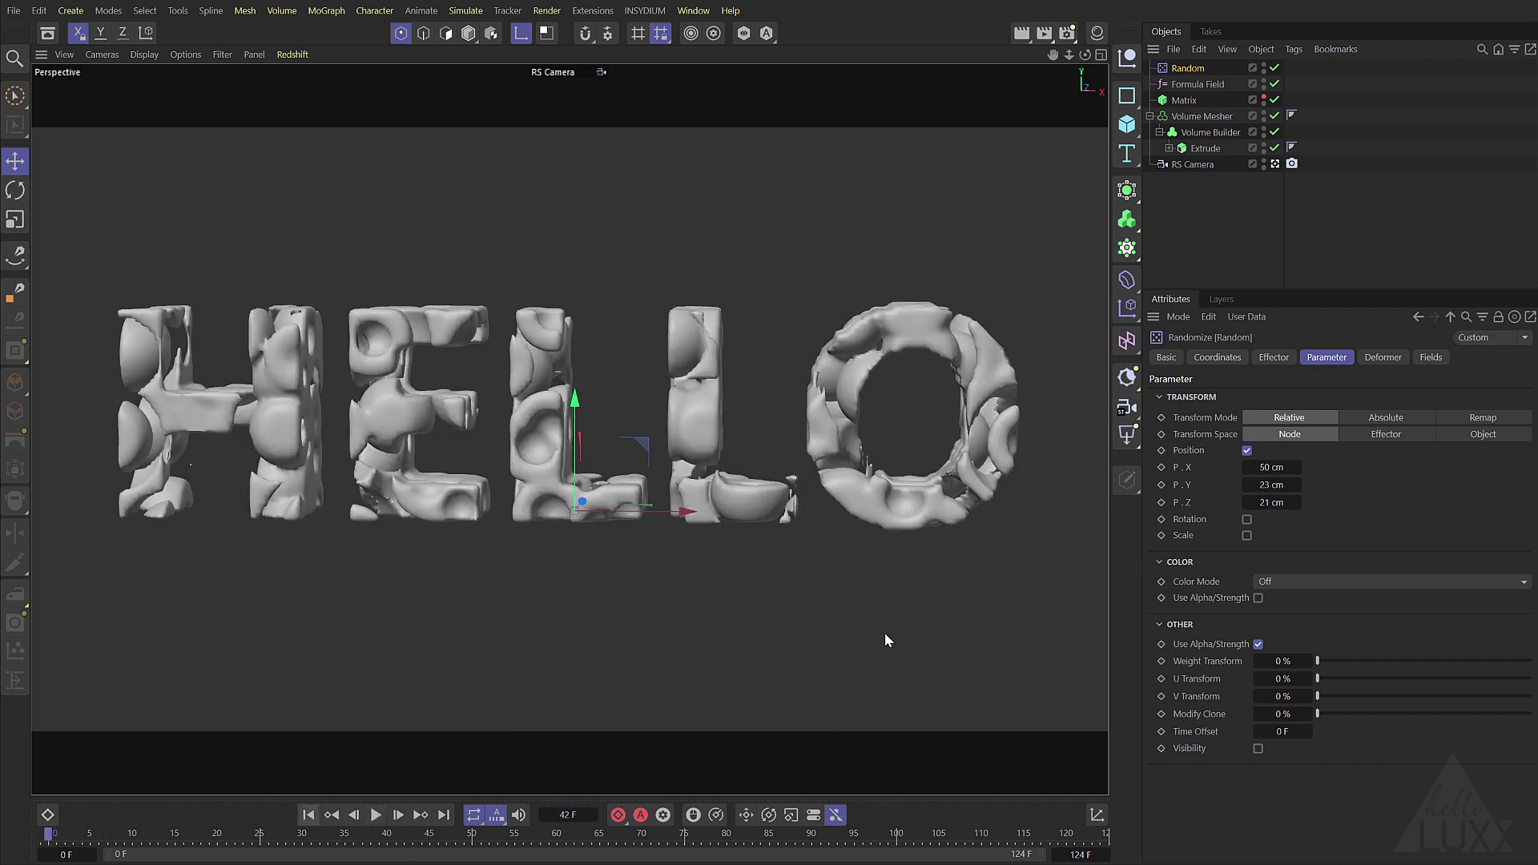
Add a Fog Smooth filter with the Median operator to the Volume Builder and play back HELLO.
click(1209, 132)
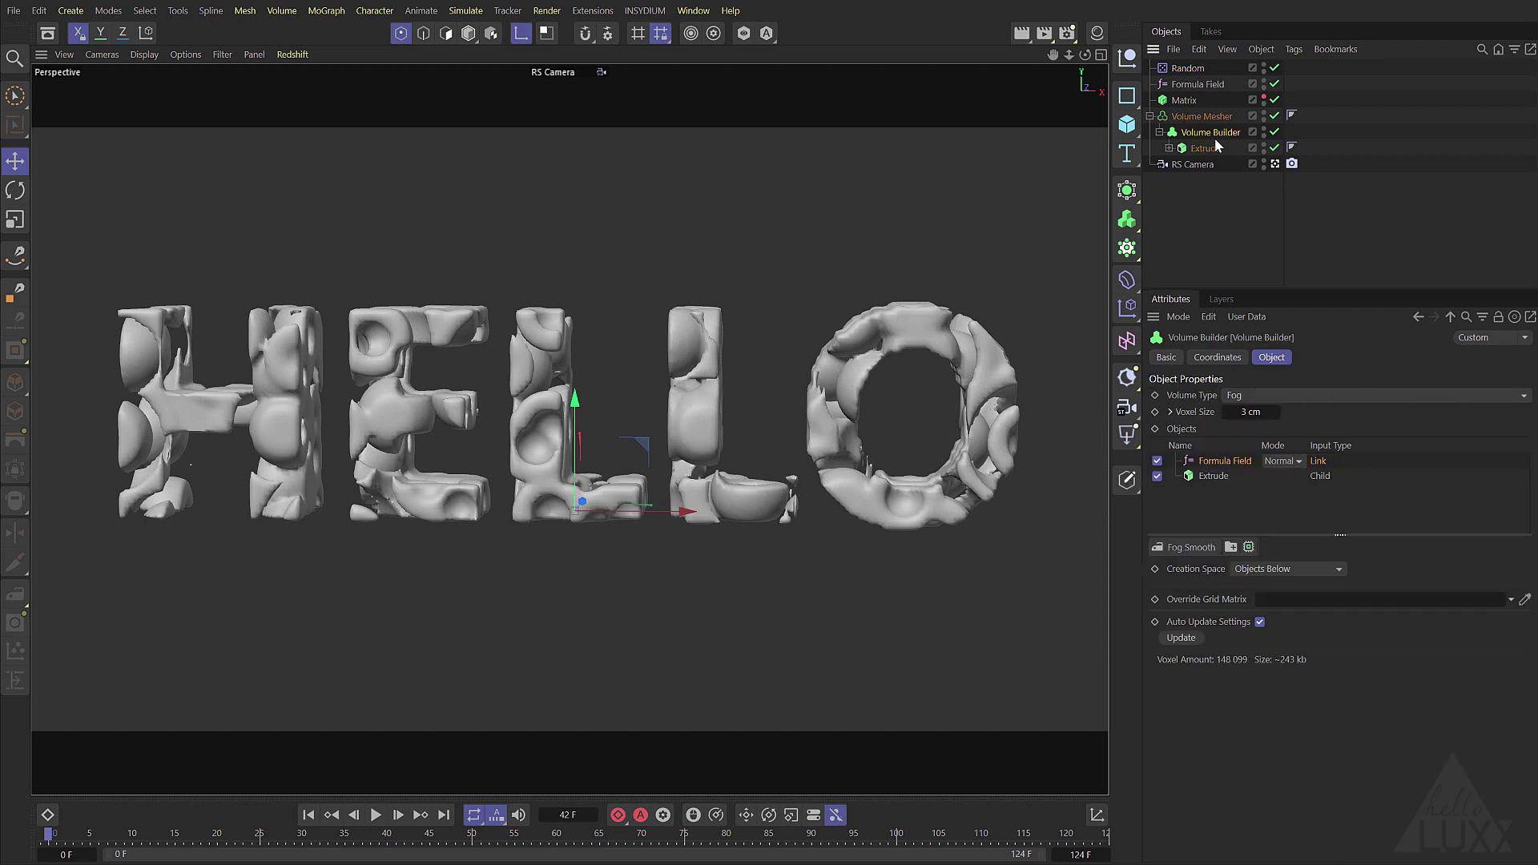
click(1175, 548)
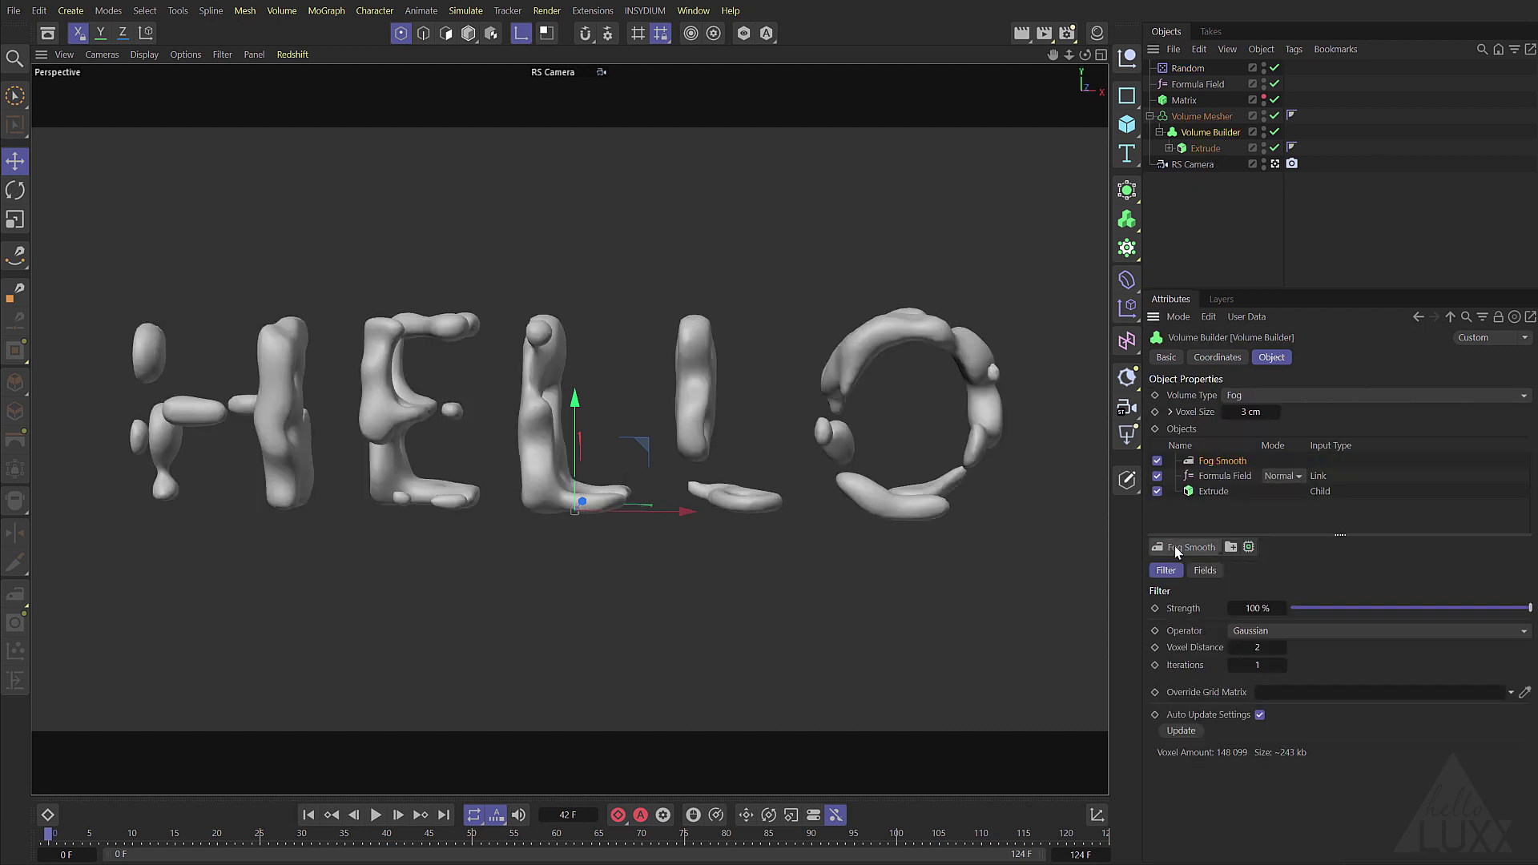
click(1260, 639)
click(1272, 687)
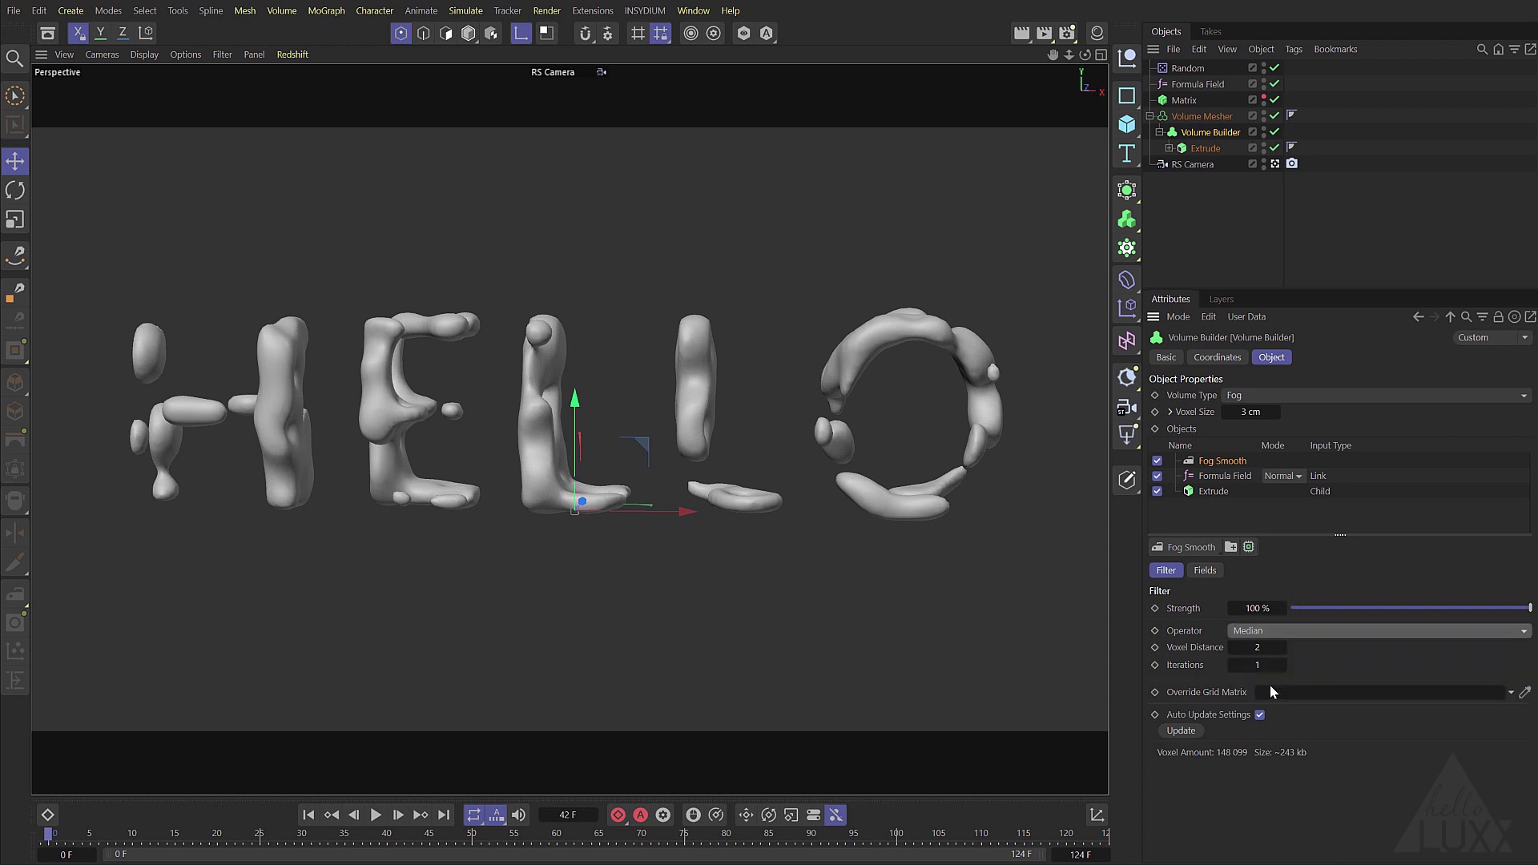
click(374, 815)
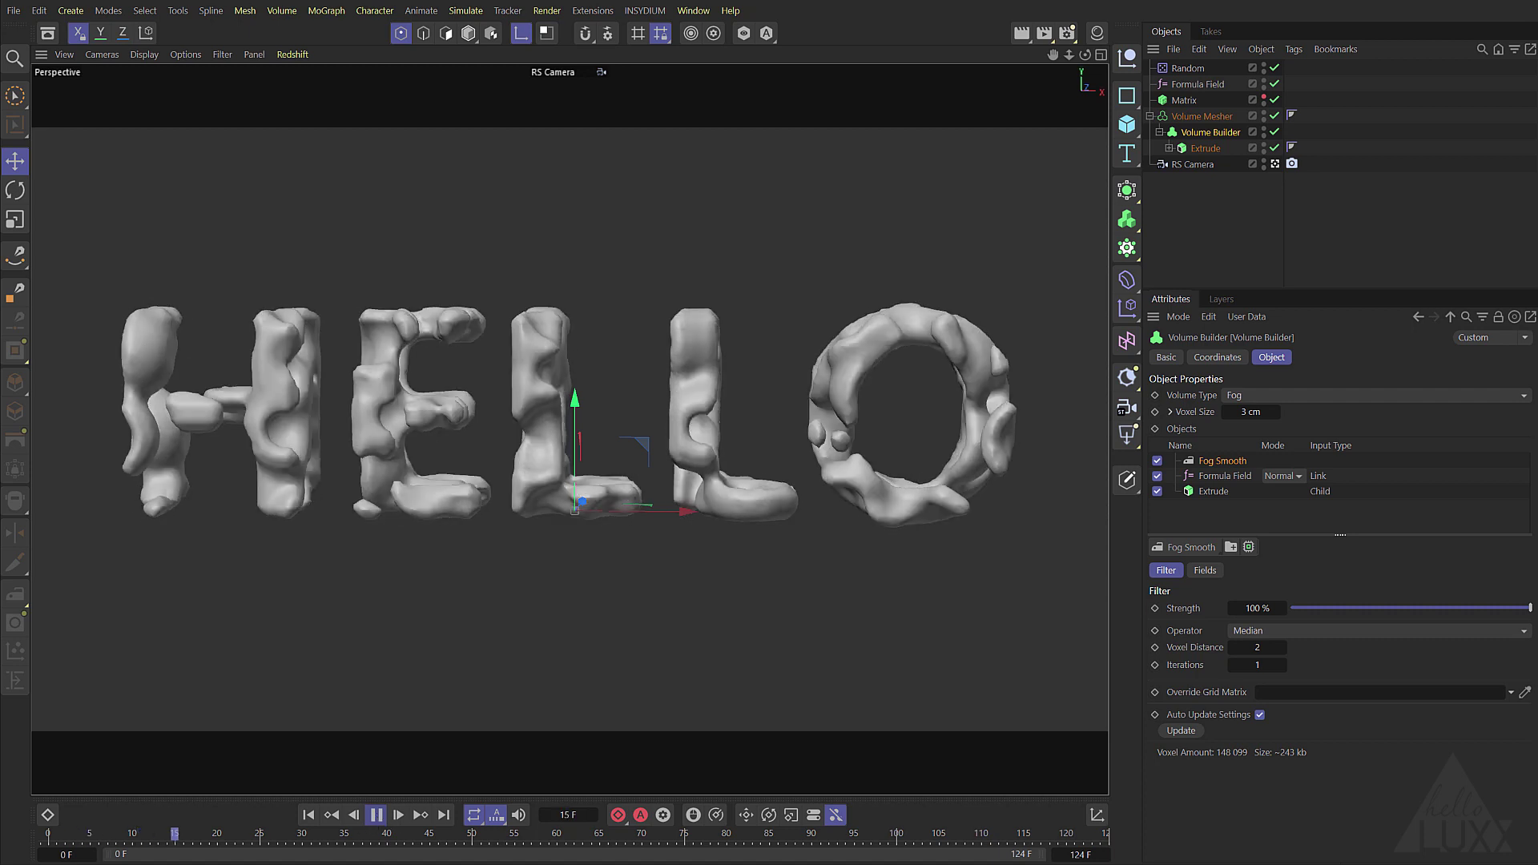
click(1253, 247)
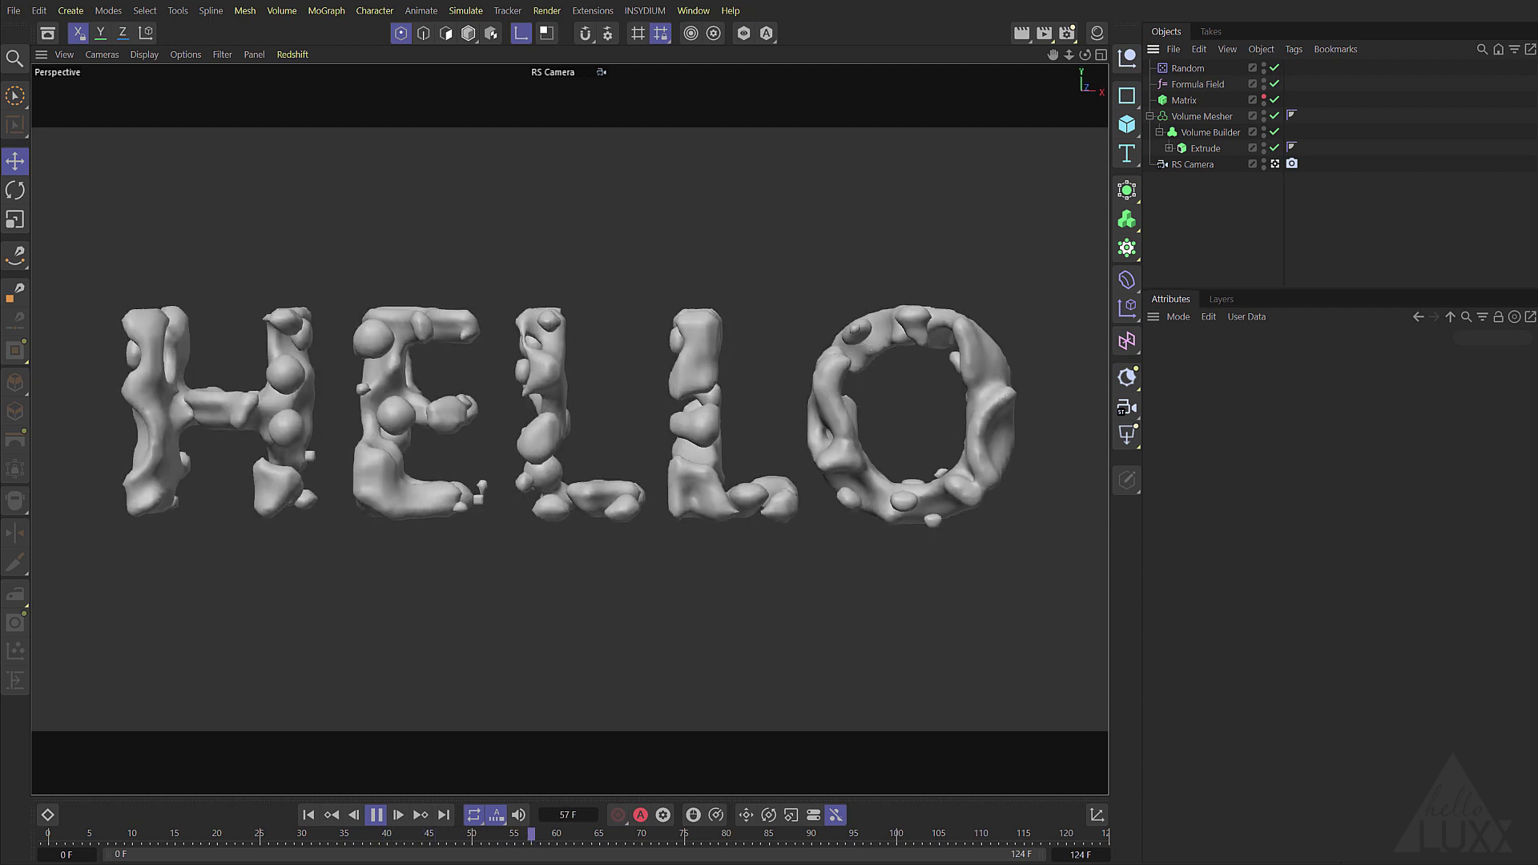
Stop playback and add a Plain effector to the Matrix.
click(375, 815)
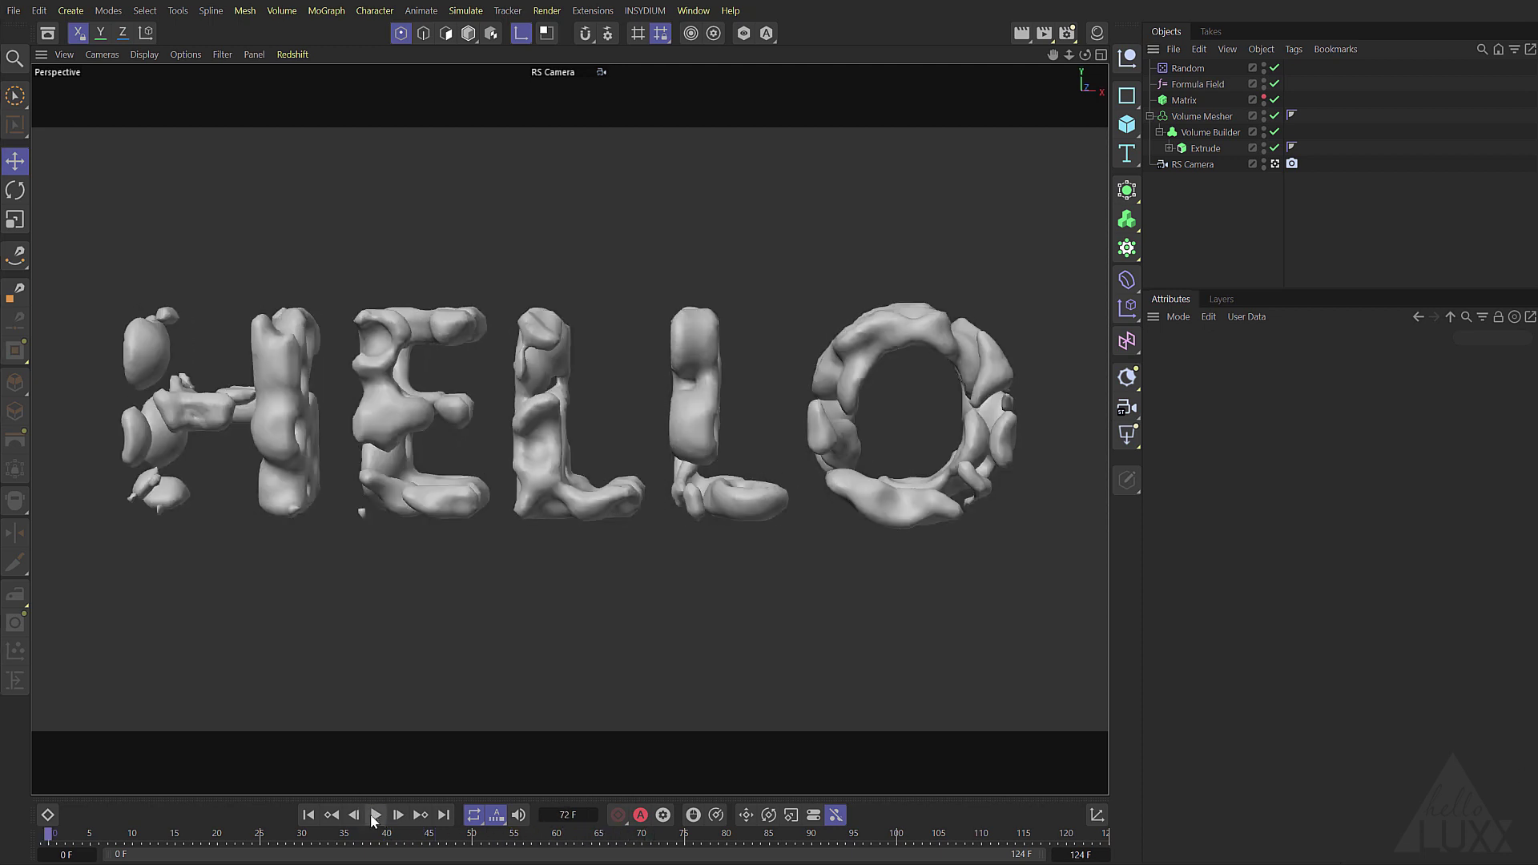
click(1183, 96)
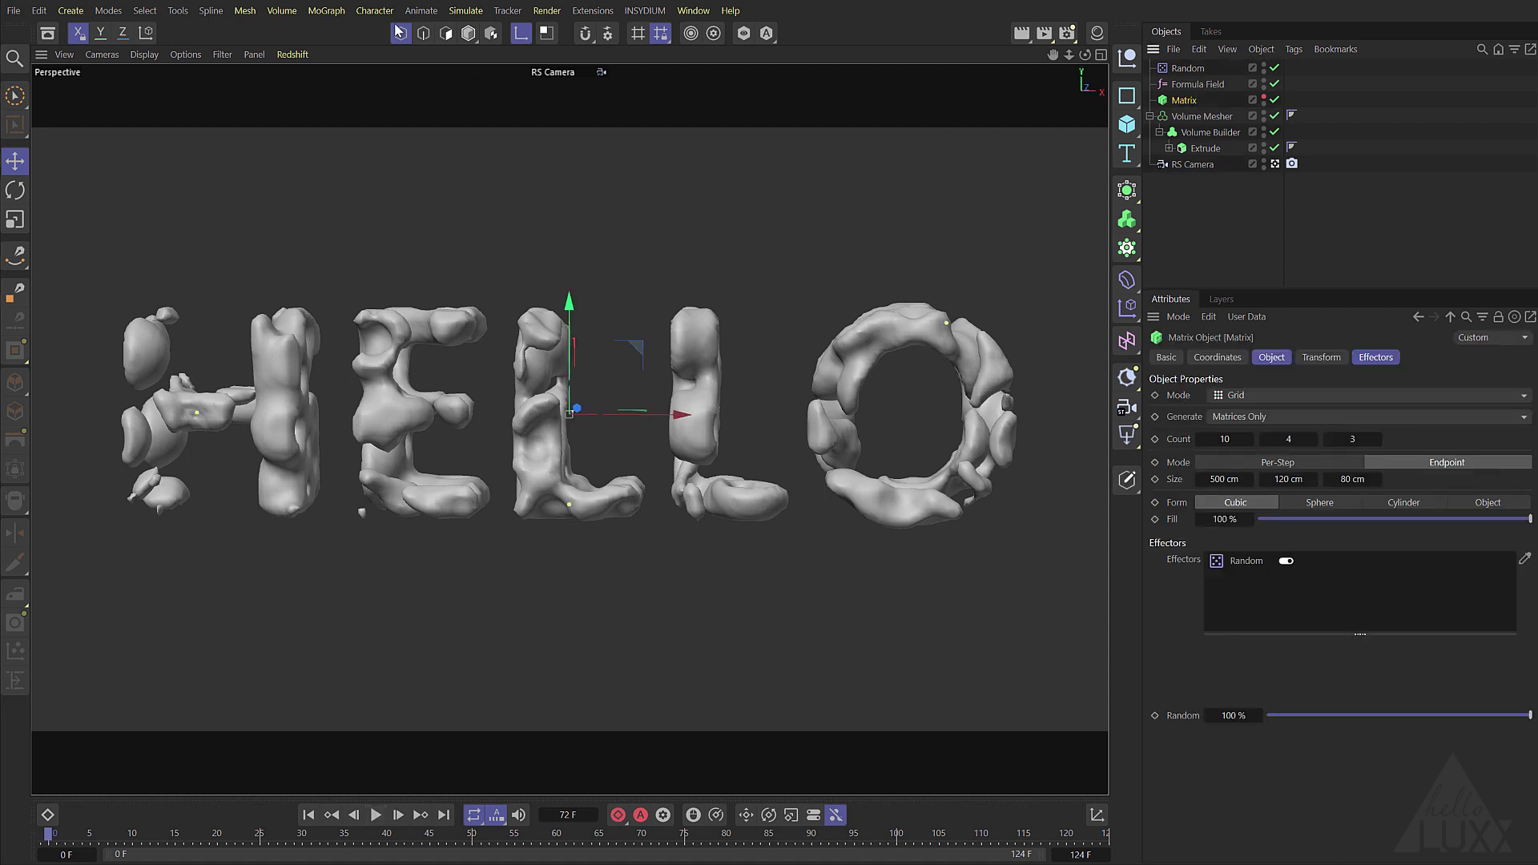
click(326, 10)
mouse_move(336, 44)
click(471, 49)
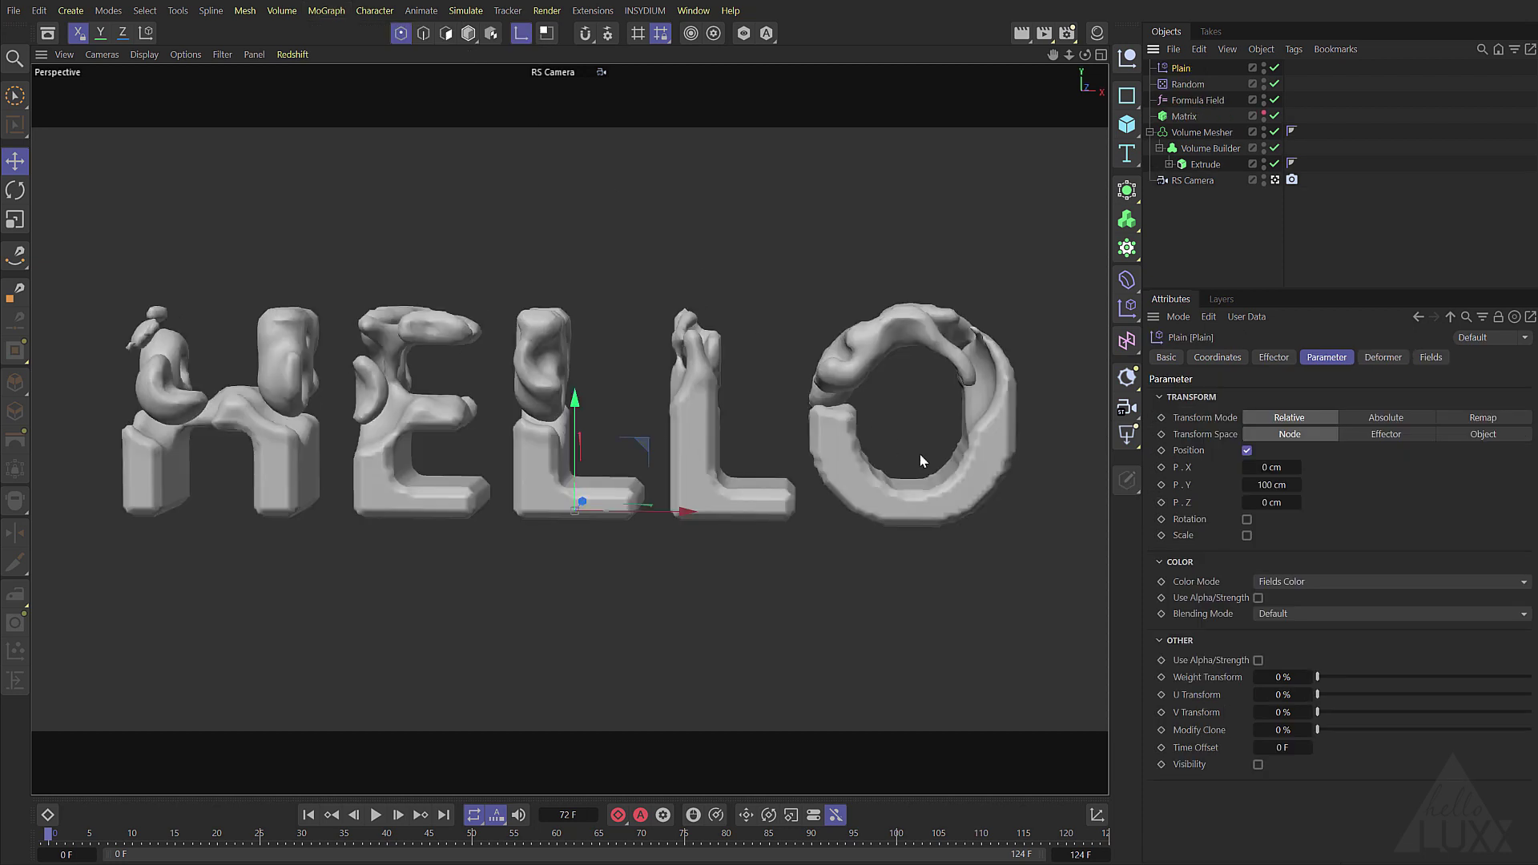
Set the Plain effector's P.X, P.Y and P.Z offsets to 25 cm each.
click(1278, 468)
text(25)
key(Tab)
text(25)
key(Tab)
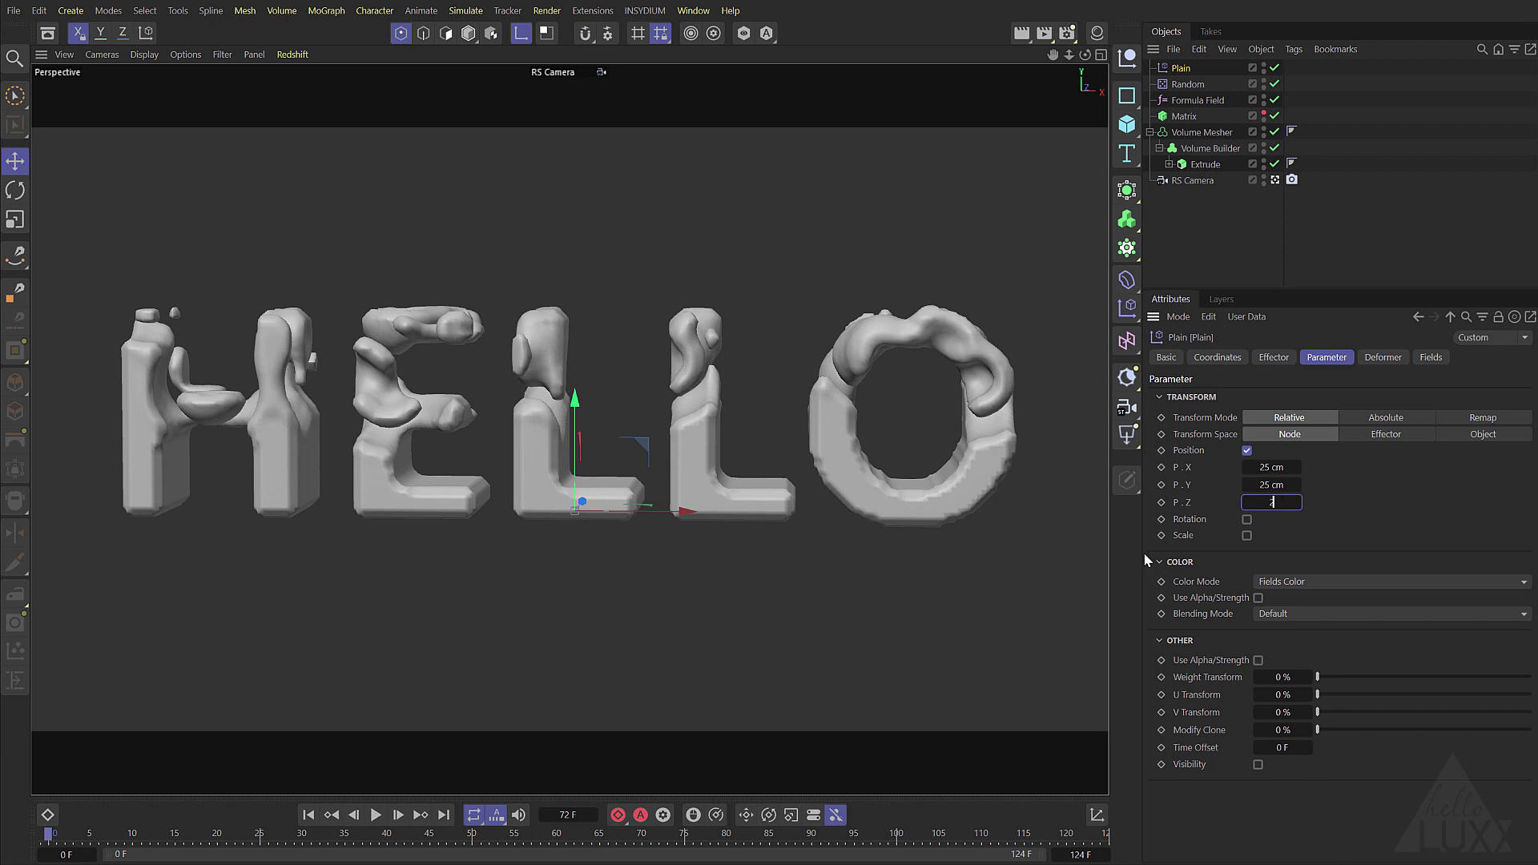
text(25)
key(Return)
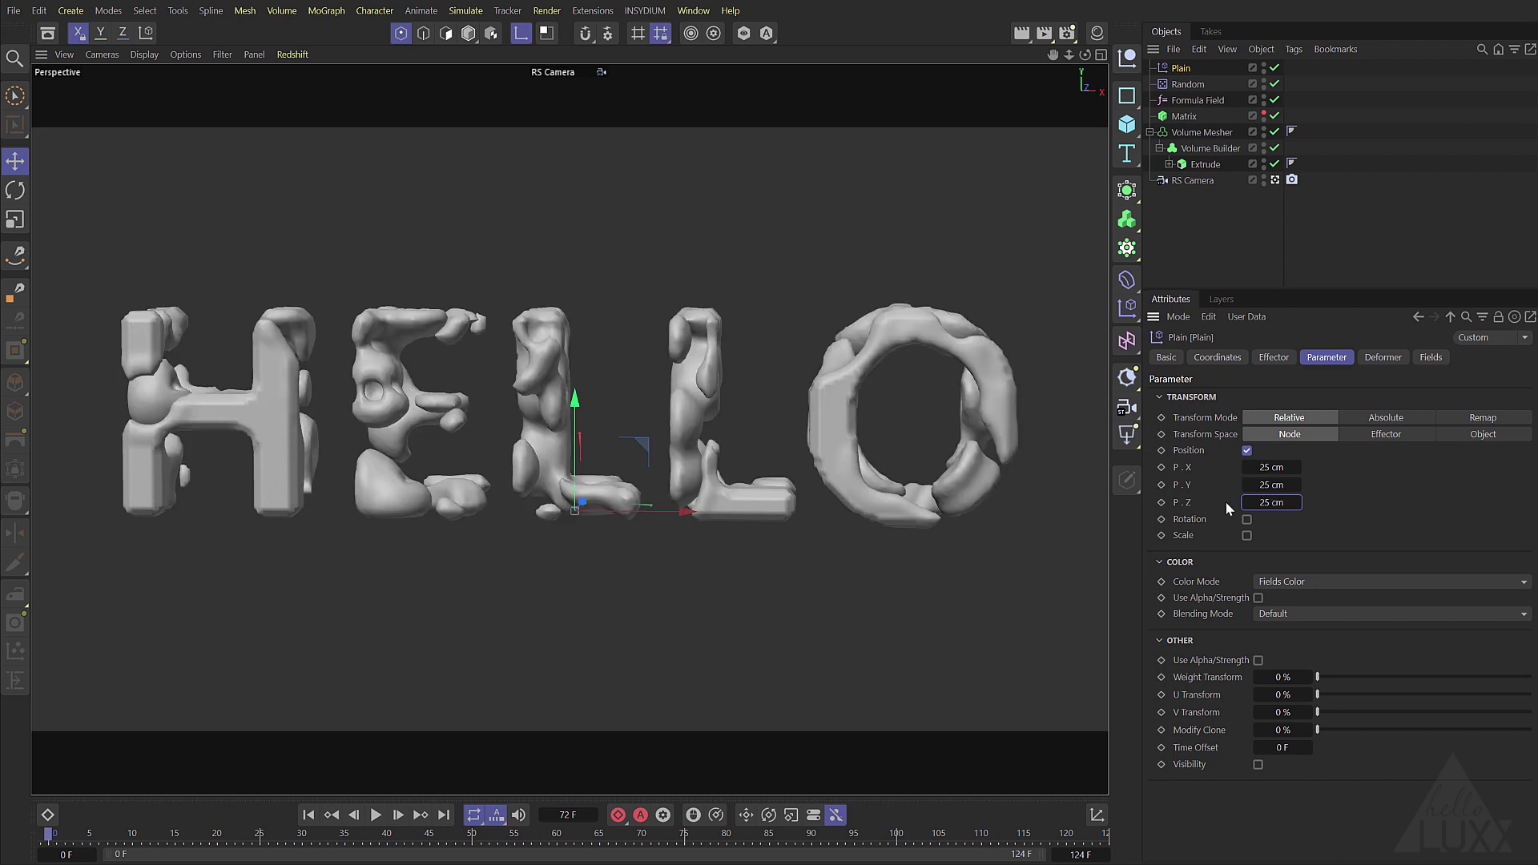
Drive the Plain effector with a Random Field, 125 F loop period, unclamped remapping Min -100%.
click(1430, 358)
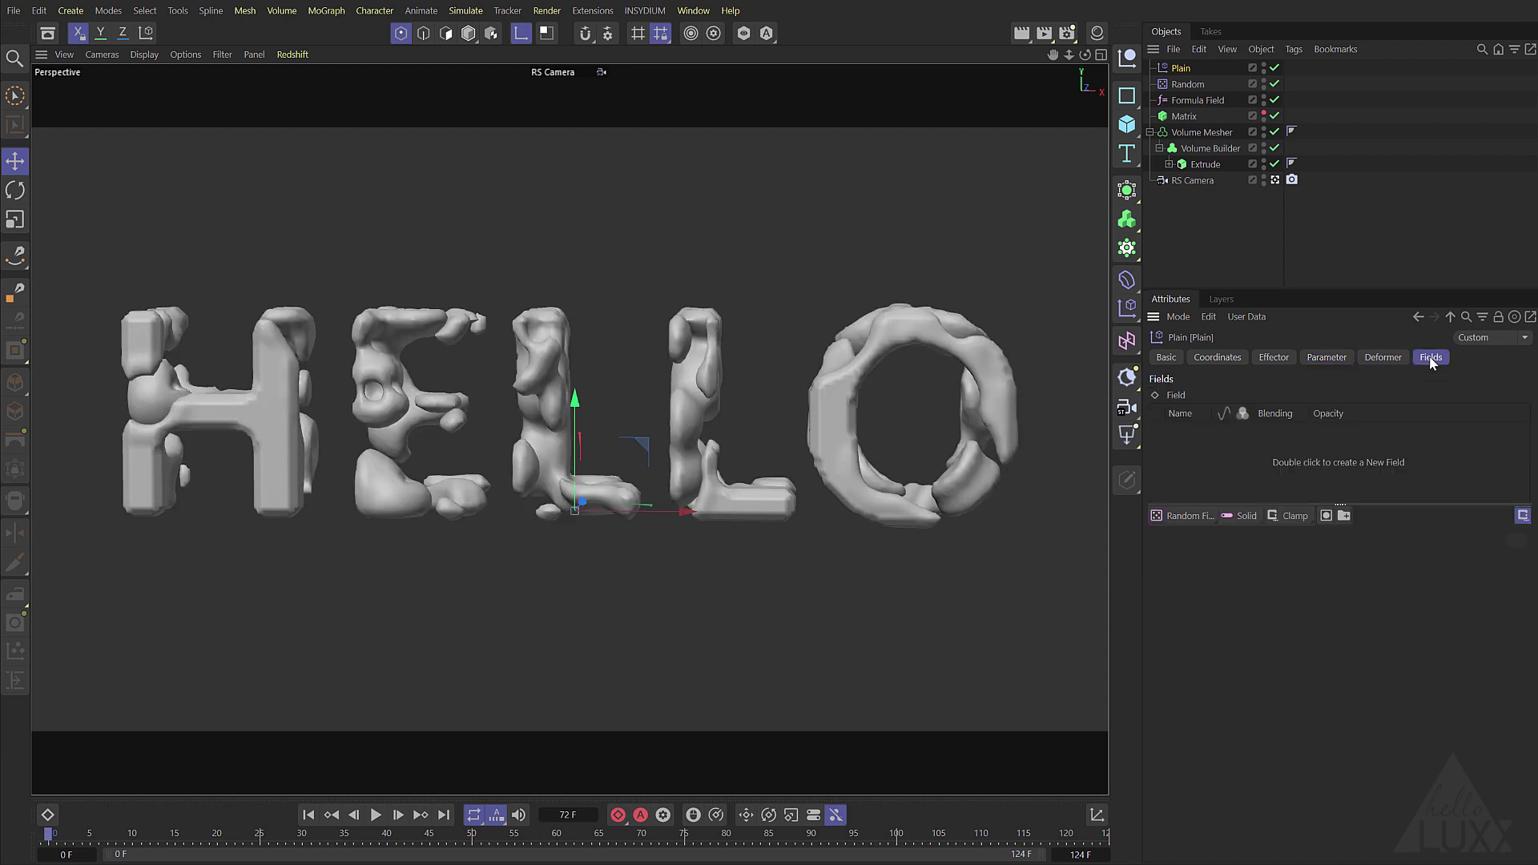
click(1187, 516)
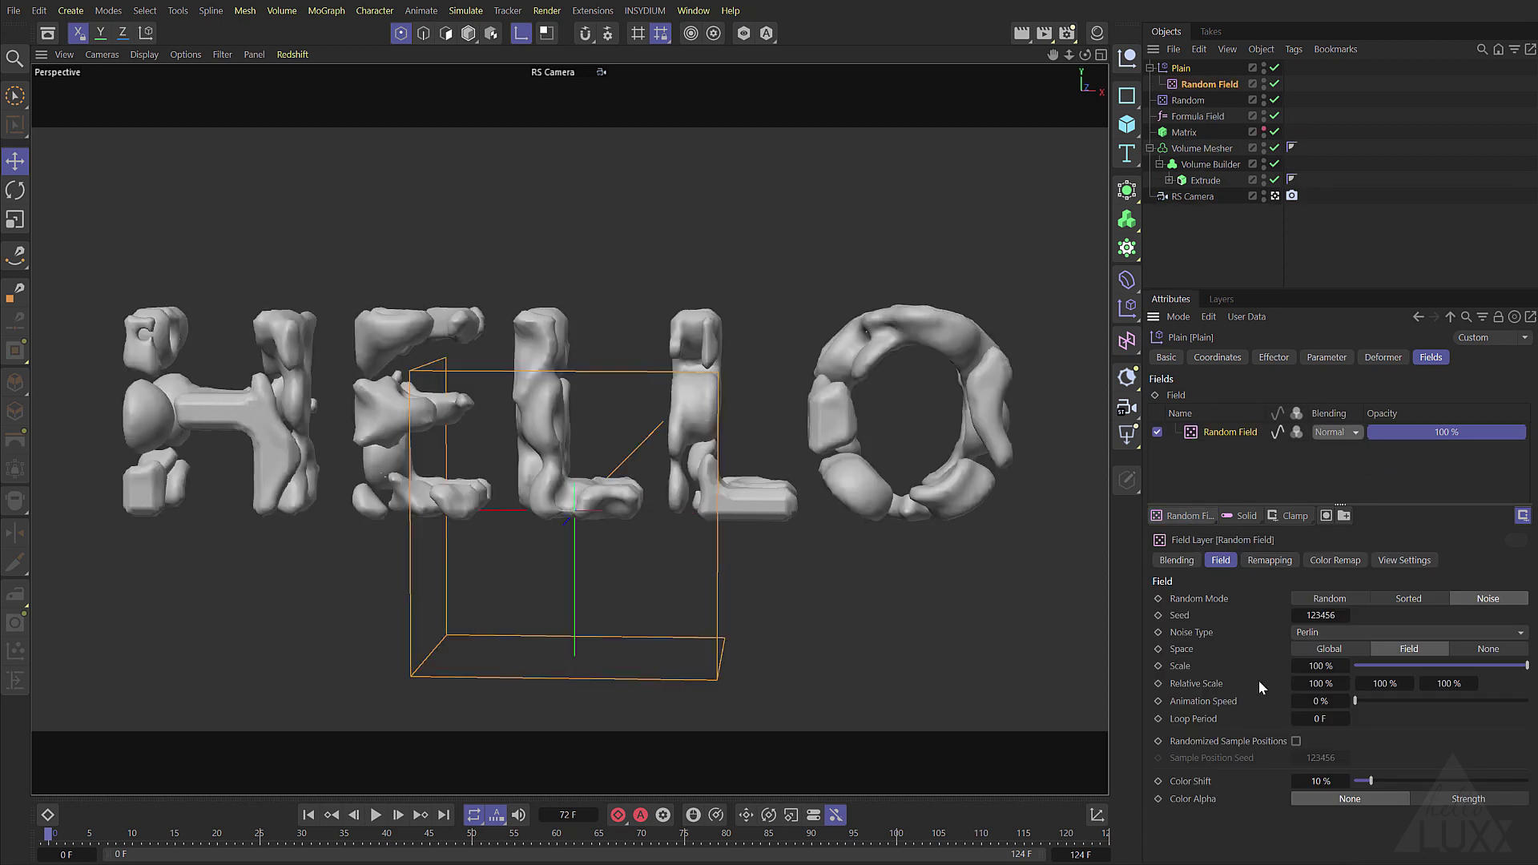
click(1295, 719)
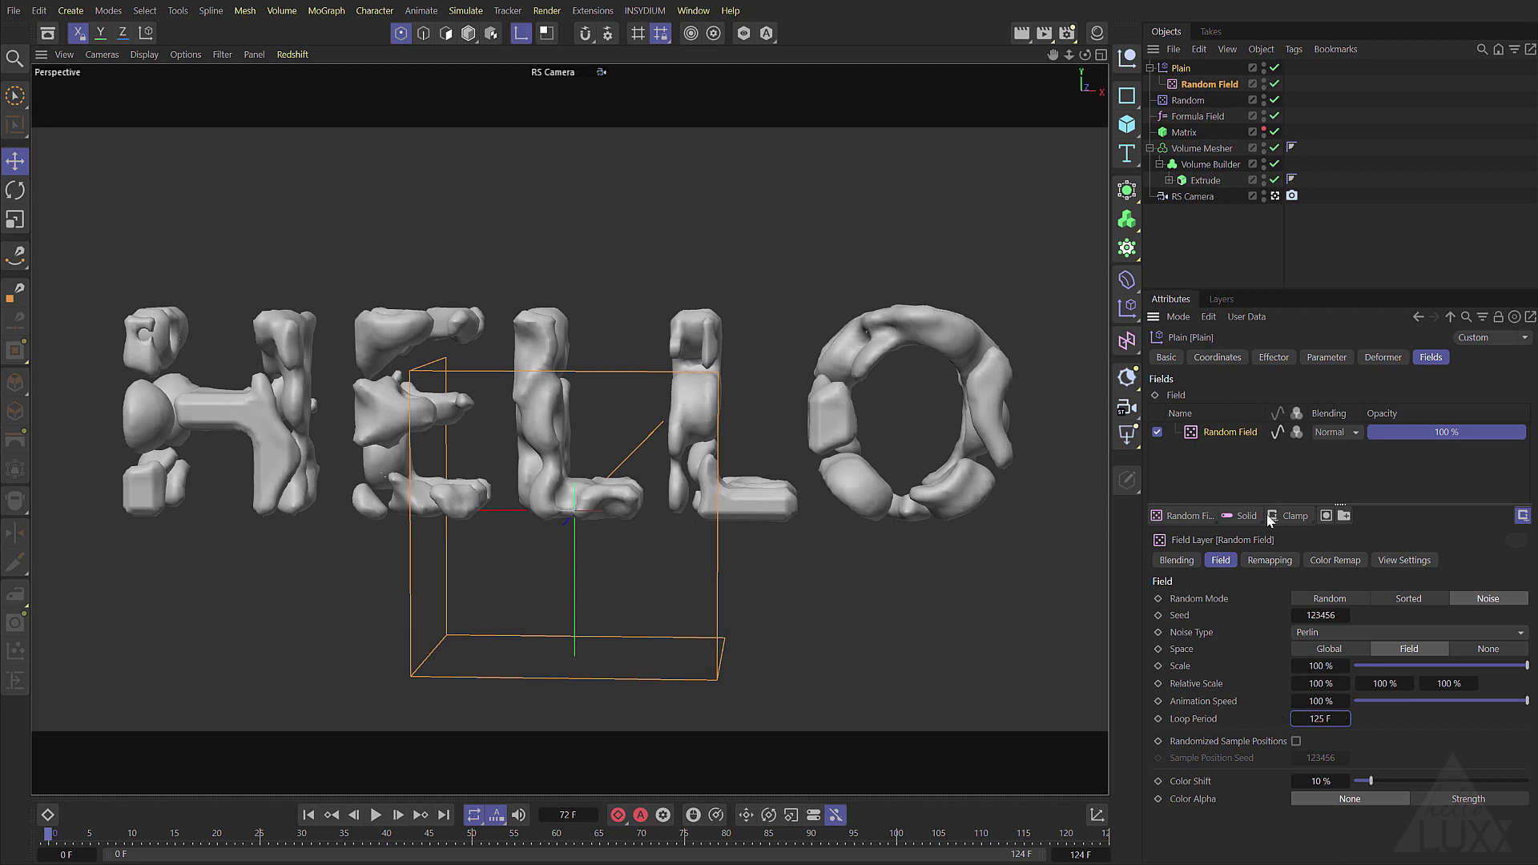
click(1270, 560)
click(1223, 786)
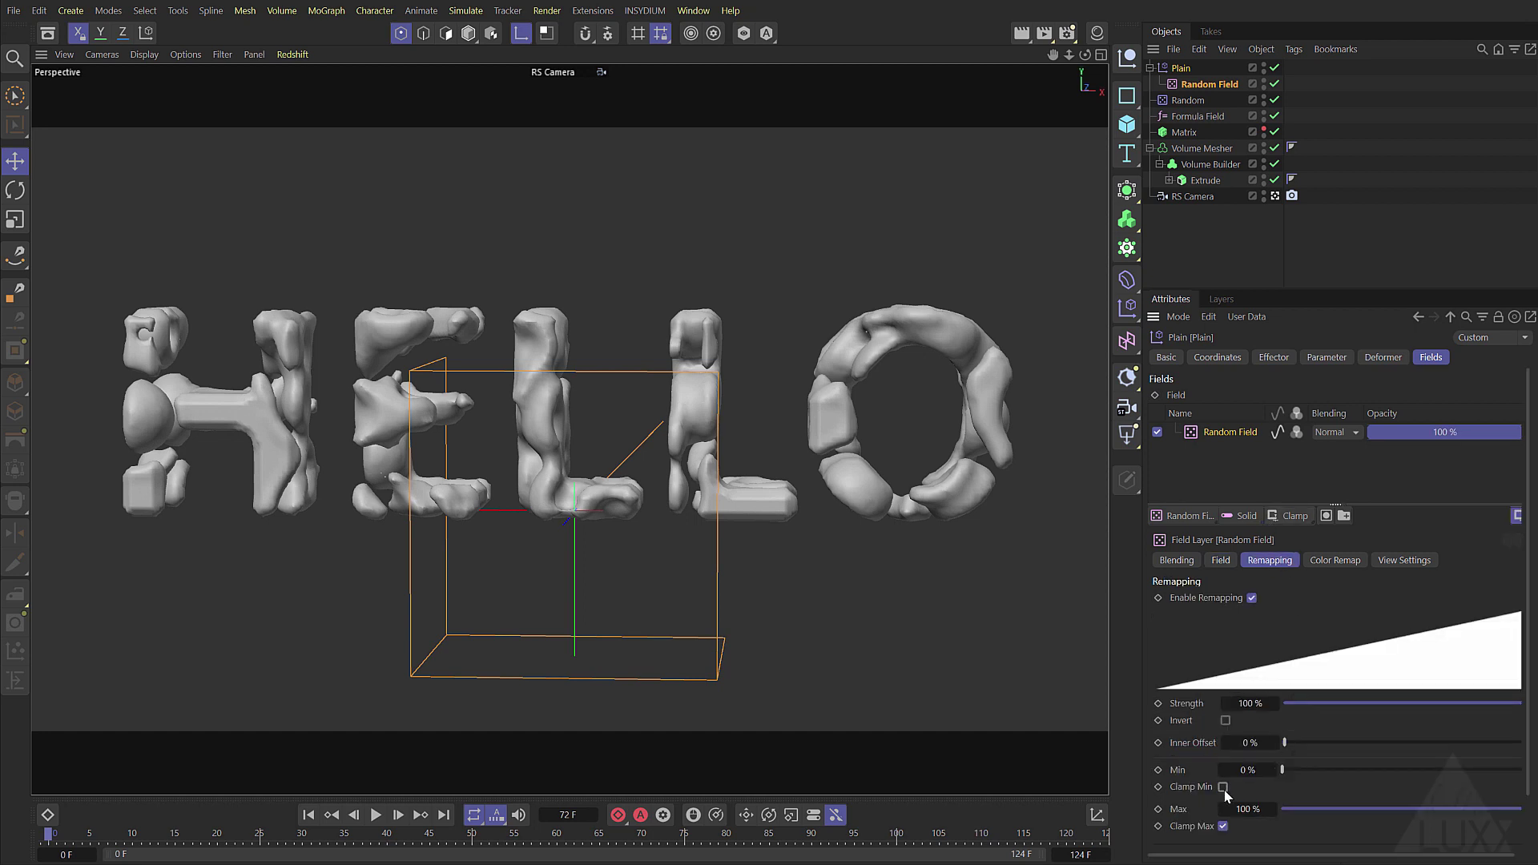
click(1249, 769)
text(-100)
key(Return)
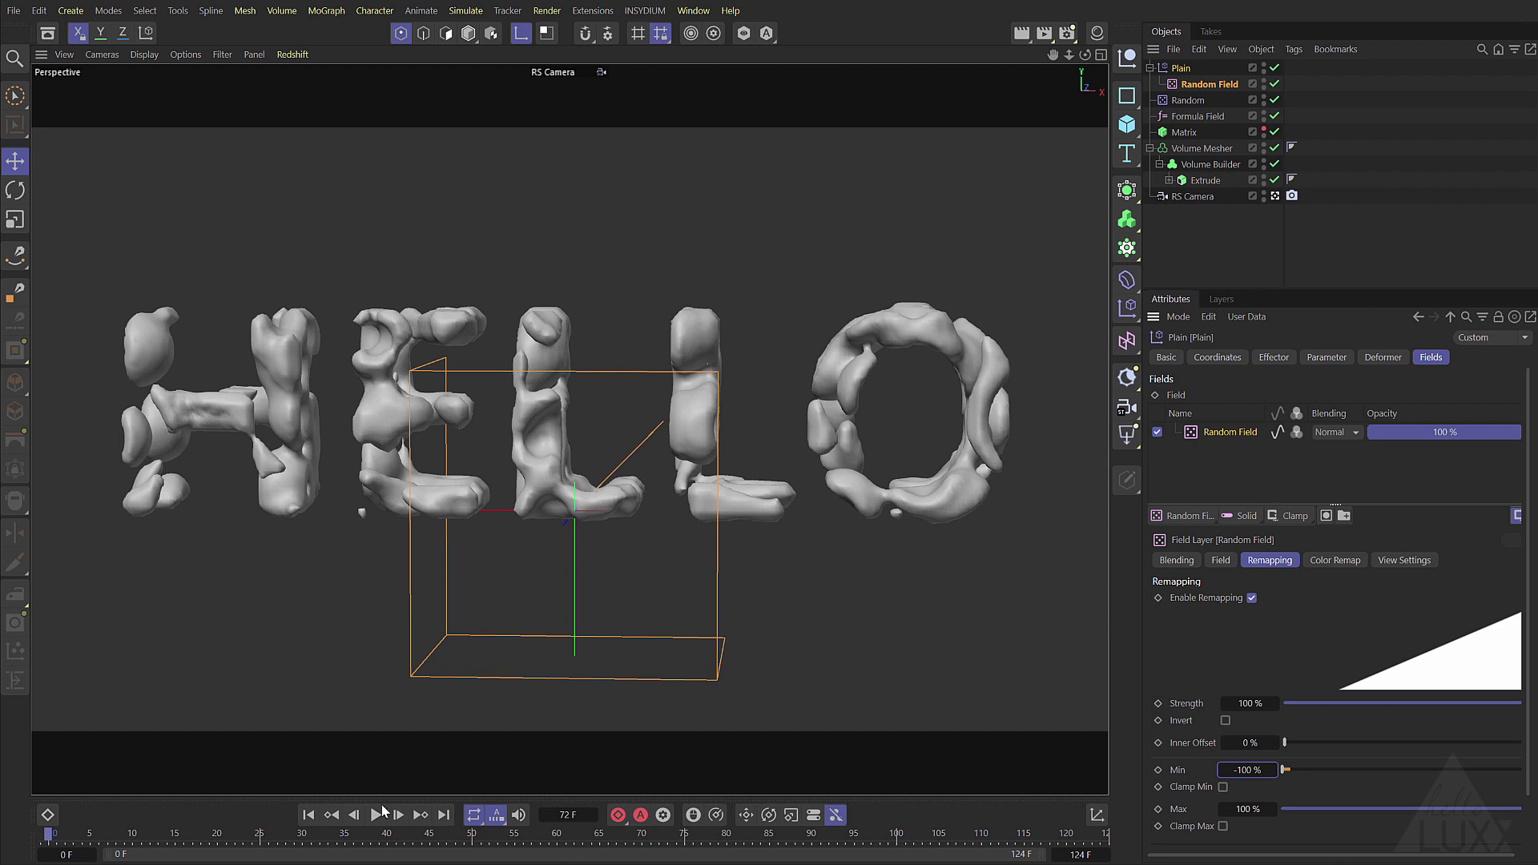
Play the HELLO animation with the Plain field box hidden, then rewind to frame 0.
click(1199, 255)
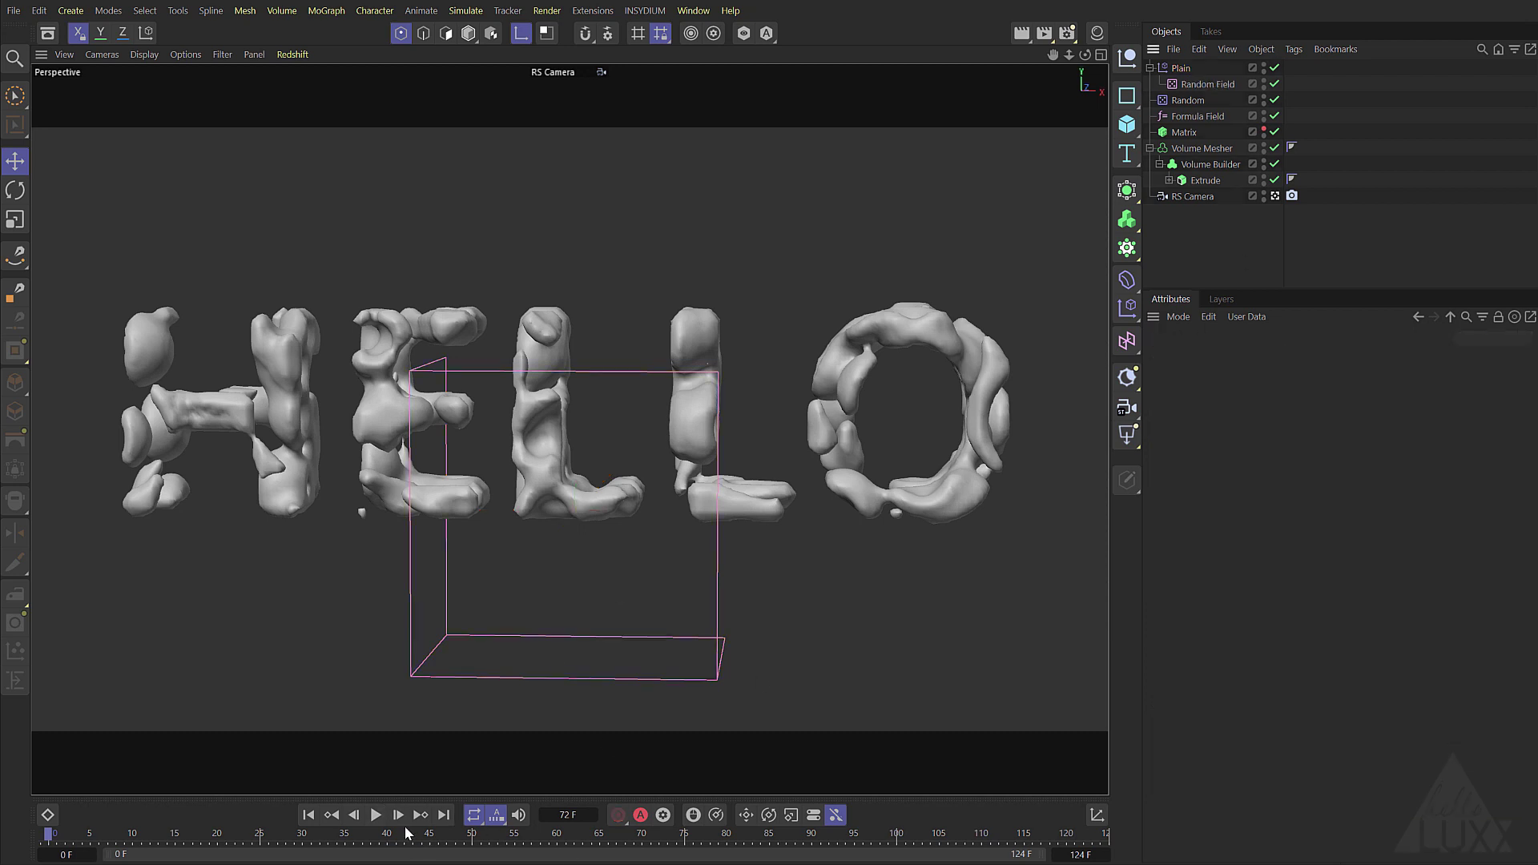
click(375, 815)
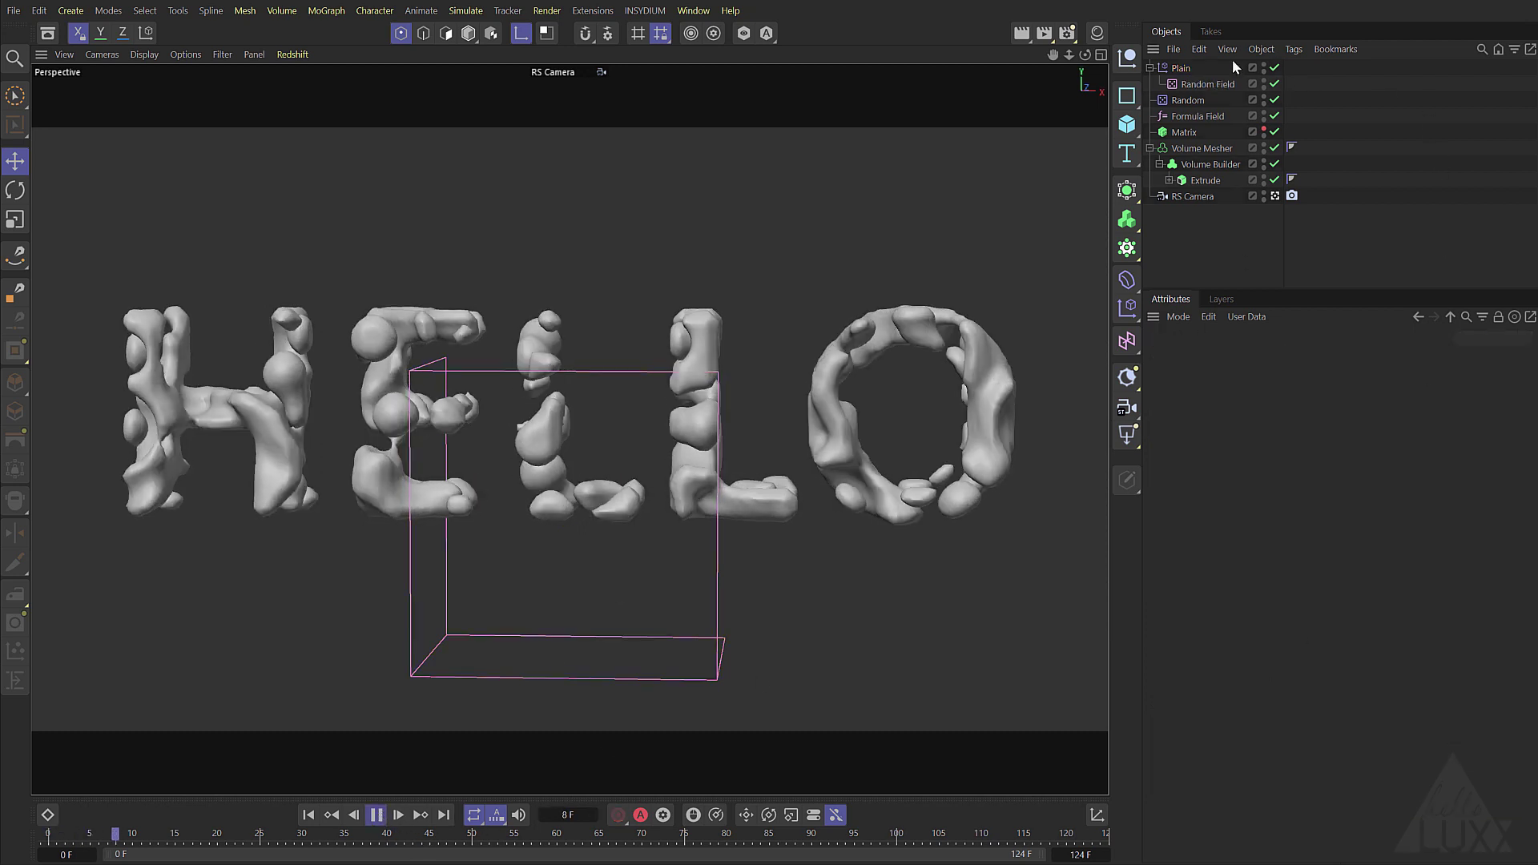
click(1263, 65)
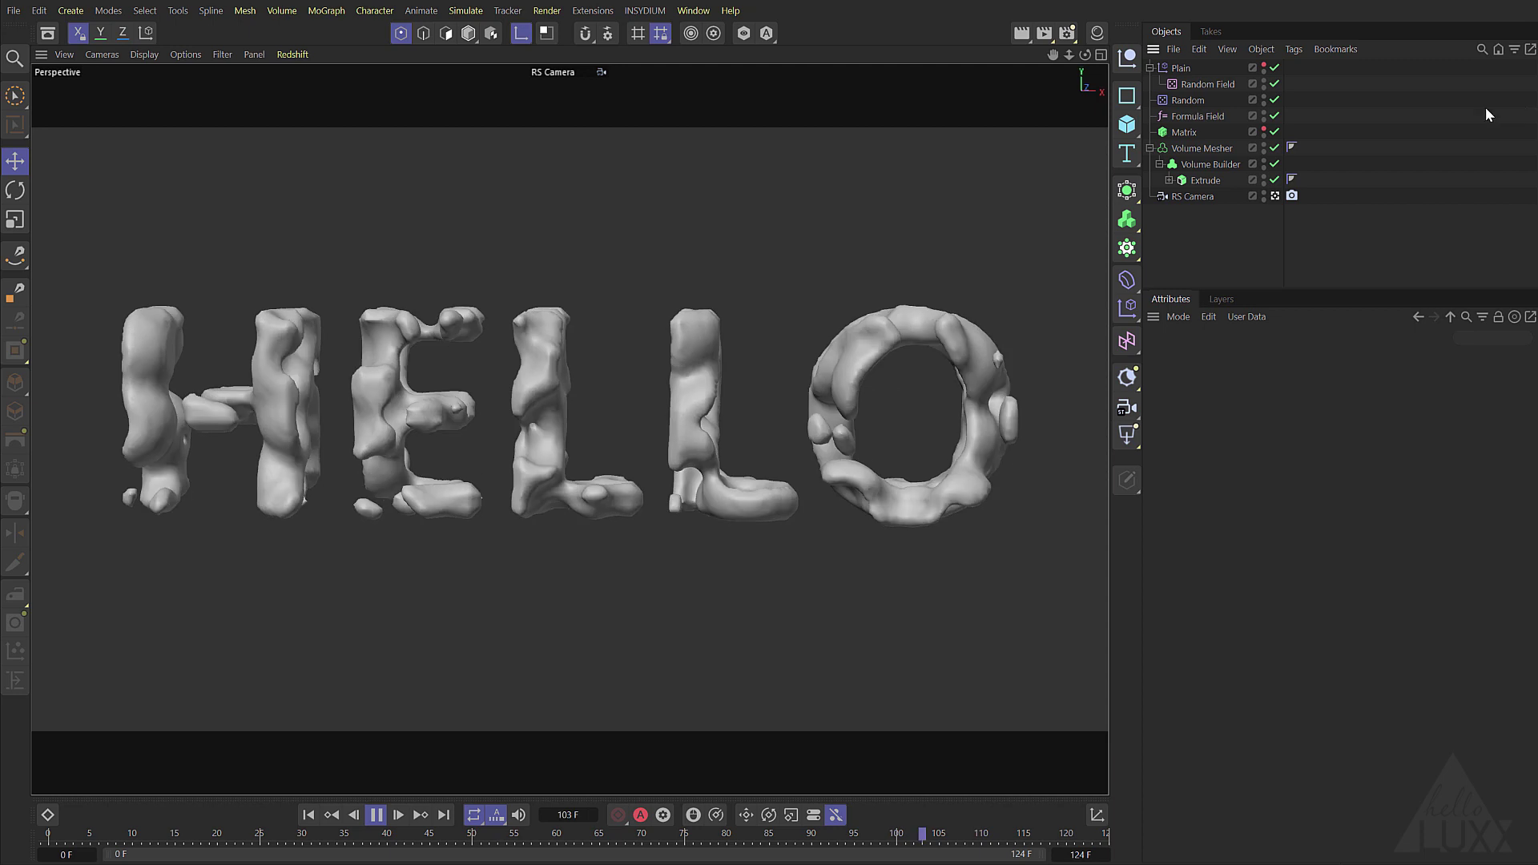
click(375, 814)
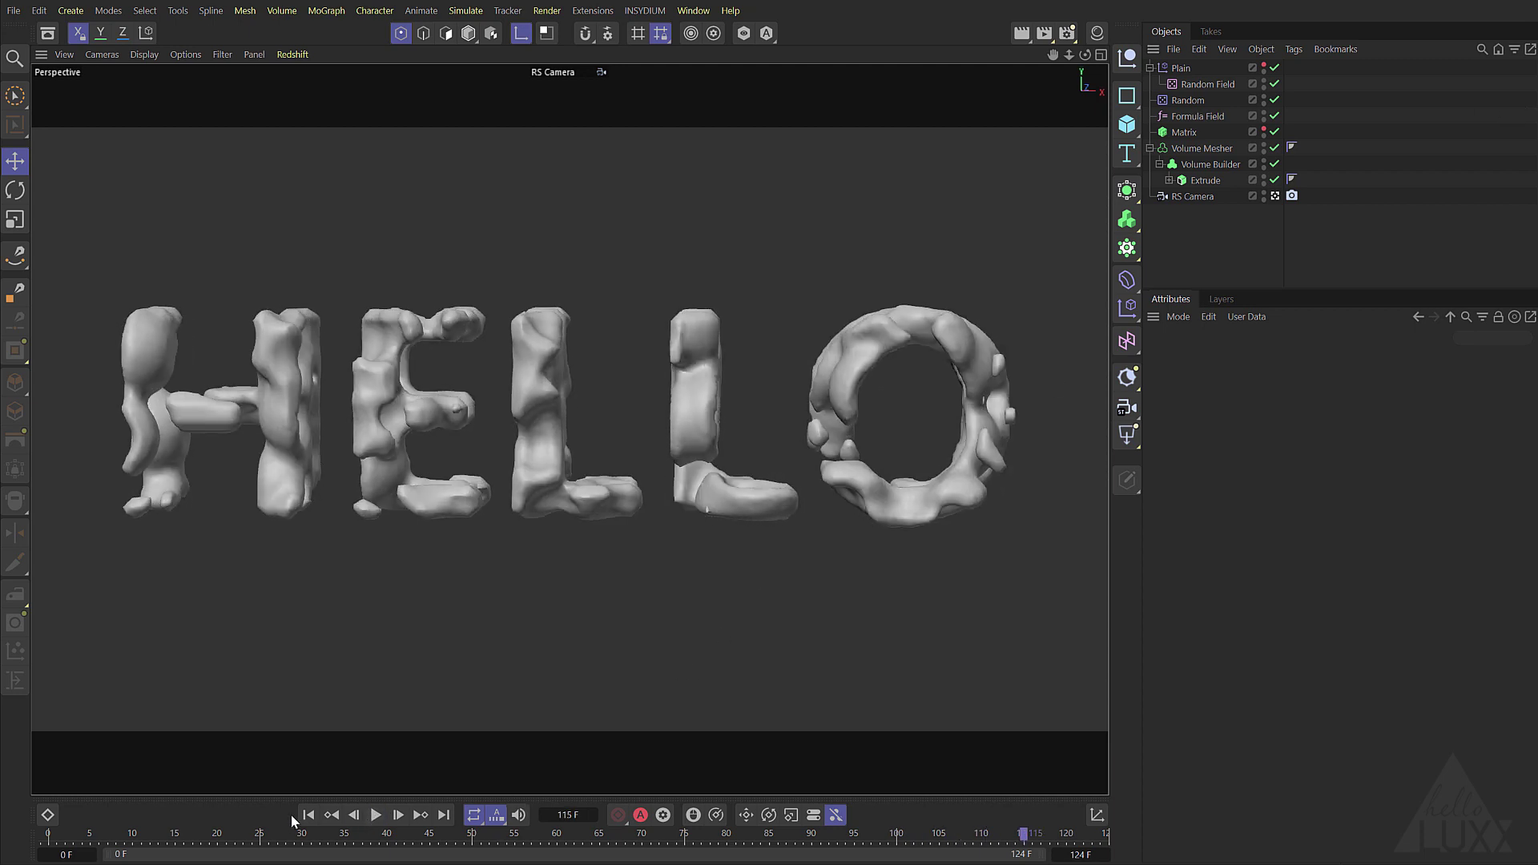
click(308, 814)
Create an Instance of the Volume Builder via Commander and place it between Matrix and Volume Mesher.
click(1210, 164)
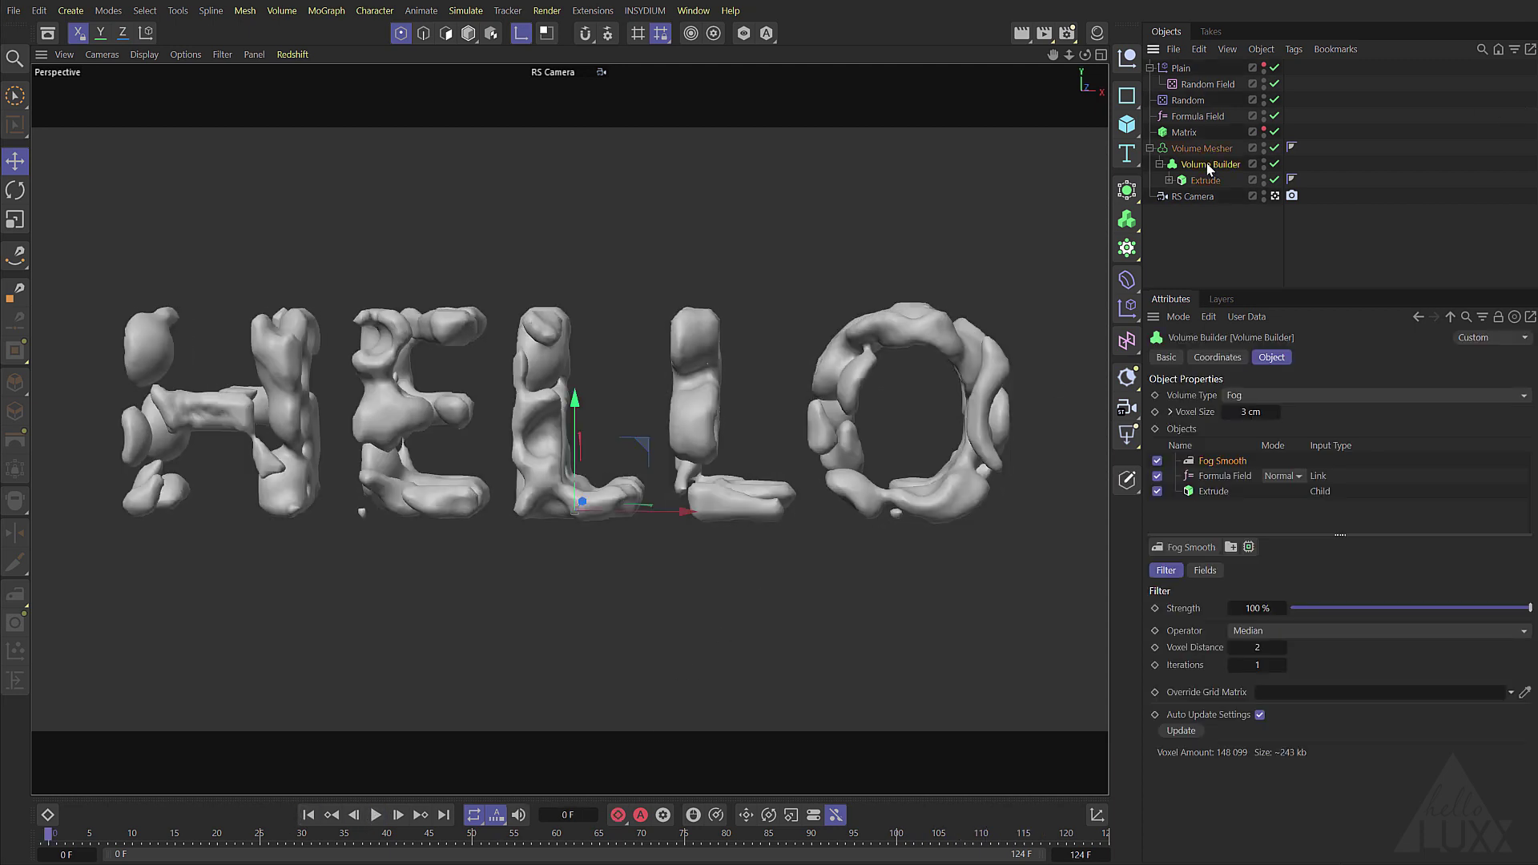
key(shift+c)
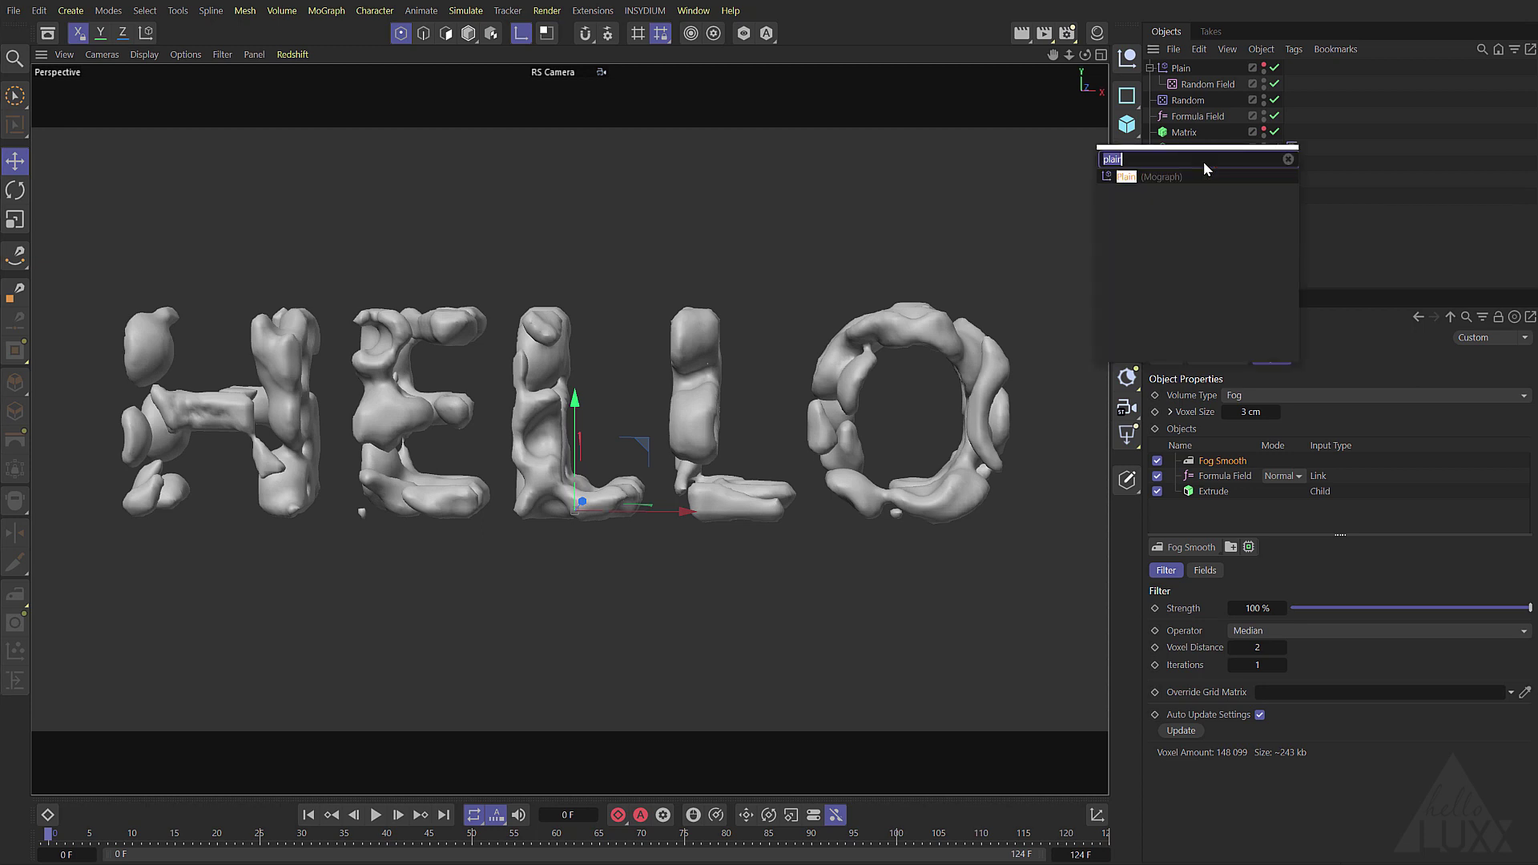
text(instance)
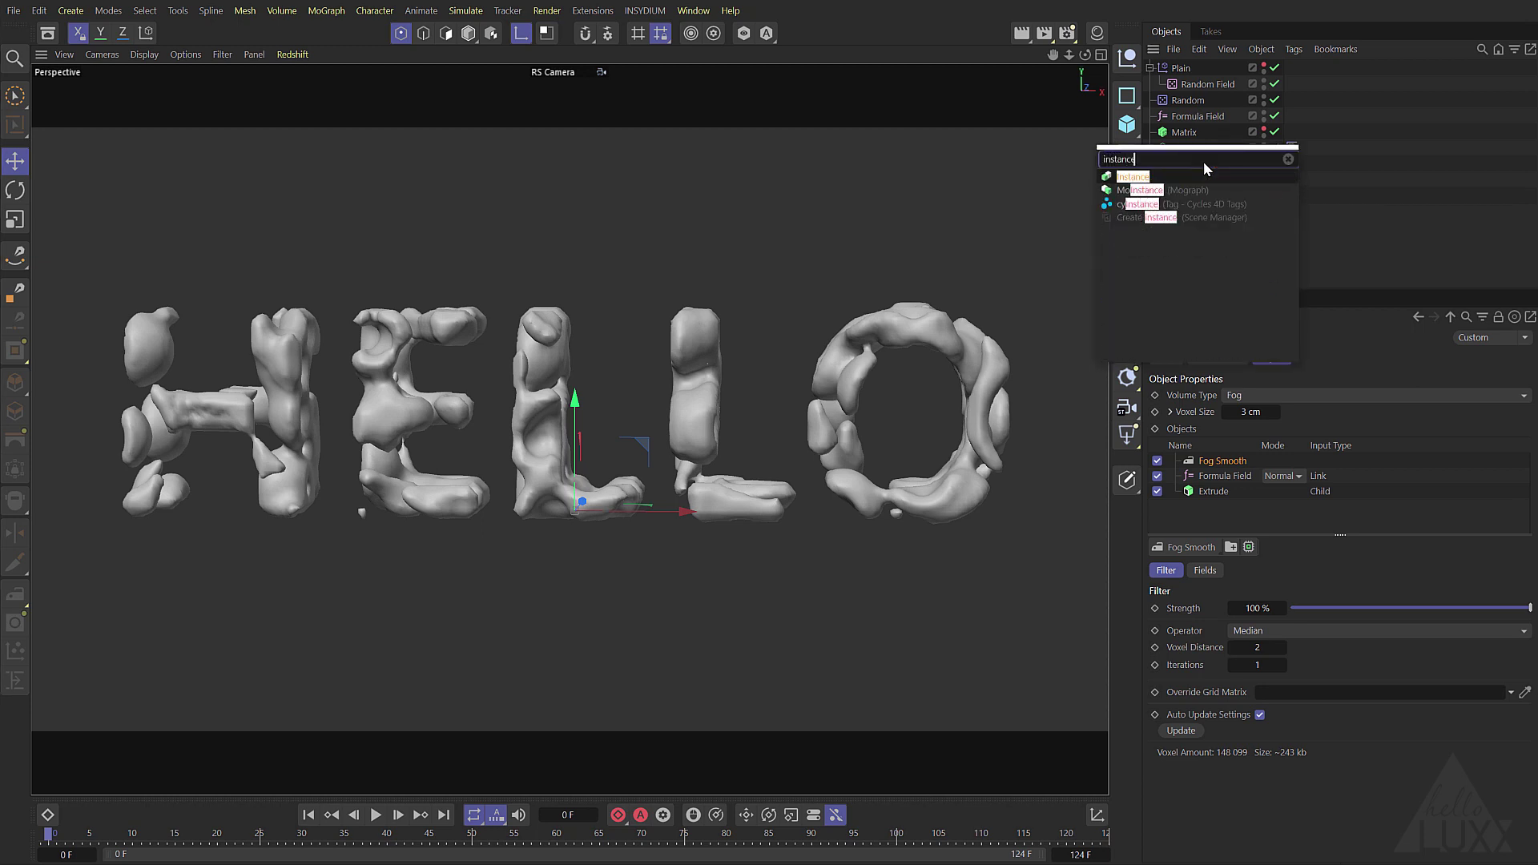
key(Return)
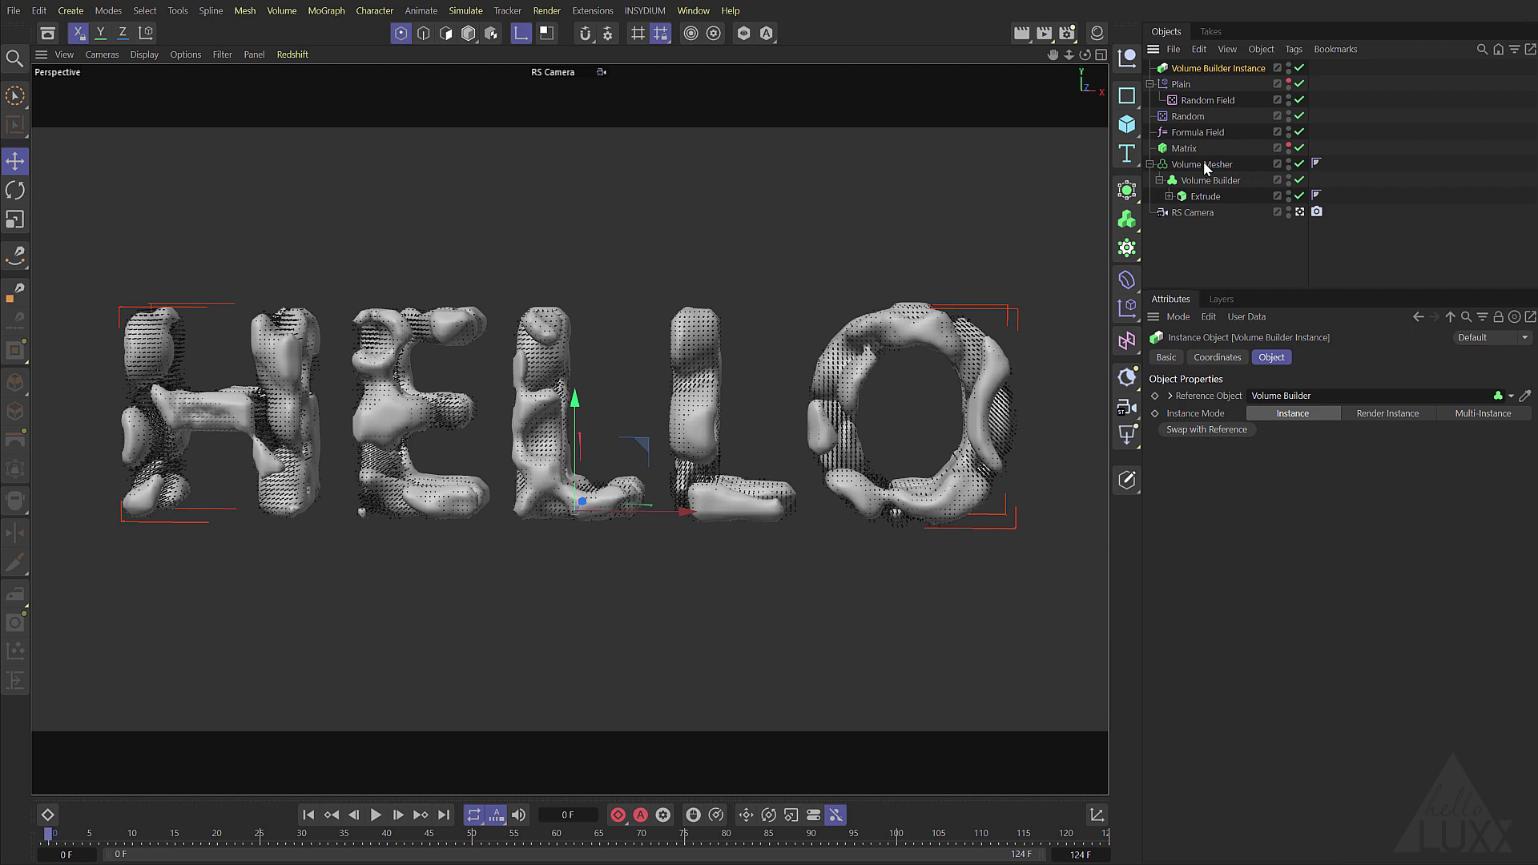
drag(1209, 67, 1203, 101)
drag(1199, 160, 1199, 160)
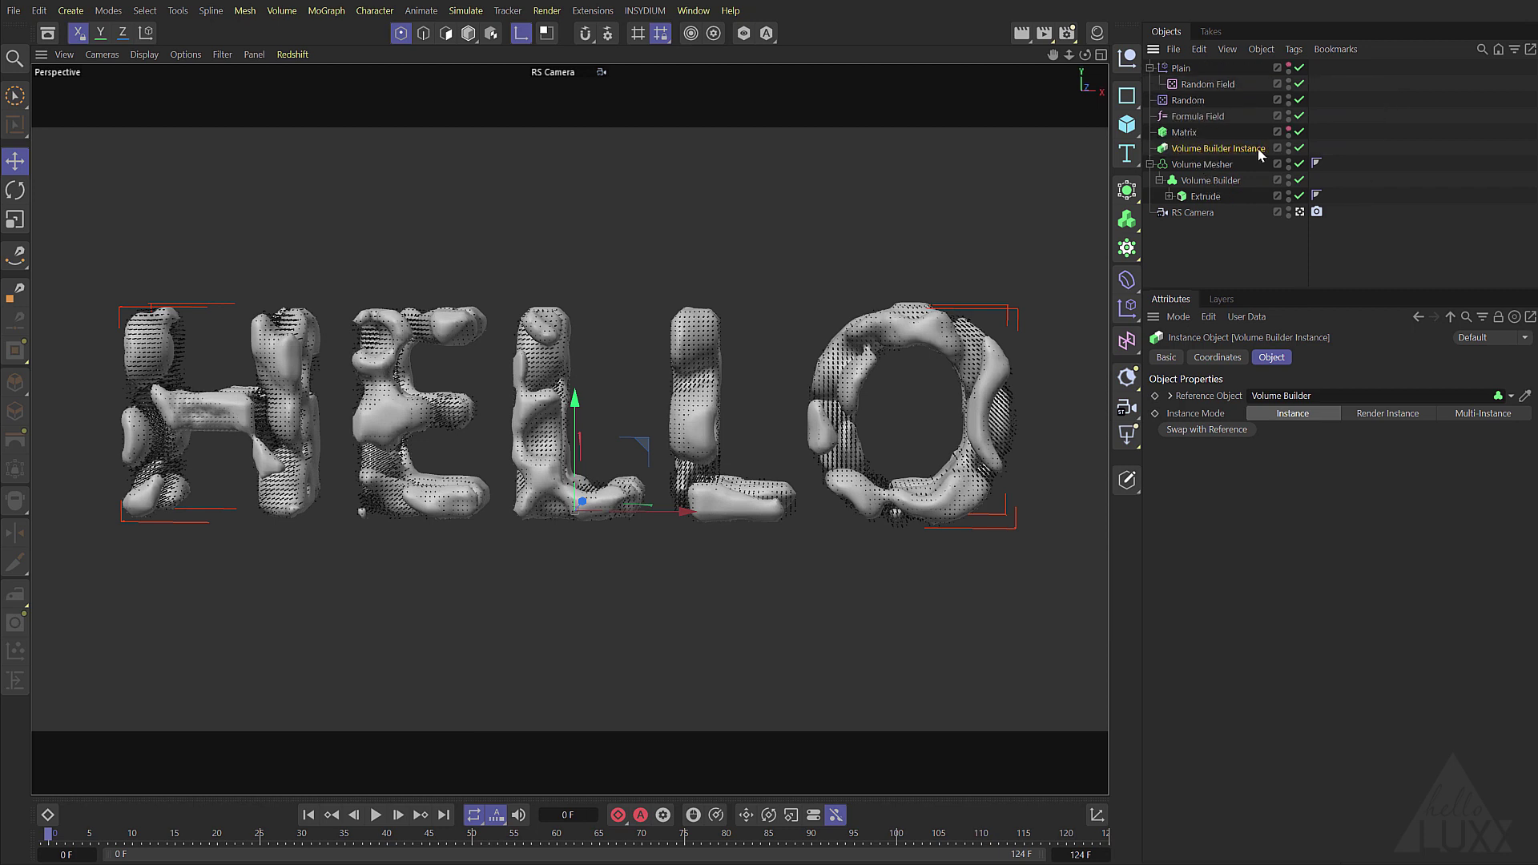
Wrap the Volume Builder instance in a new Volume Mesher.
click(282, 11)
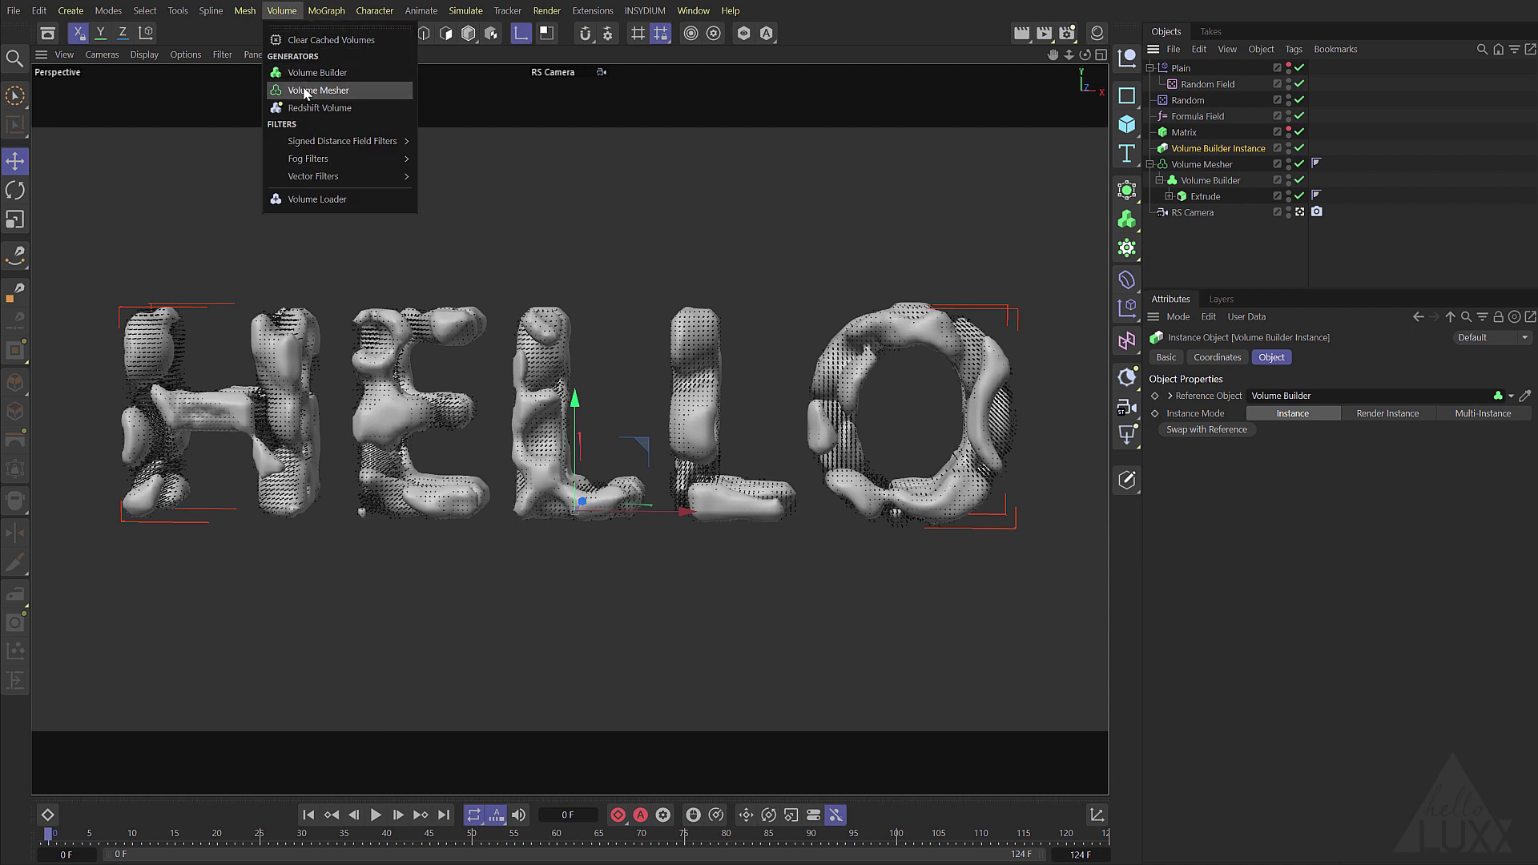
alt+click(309, 86)
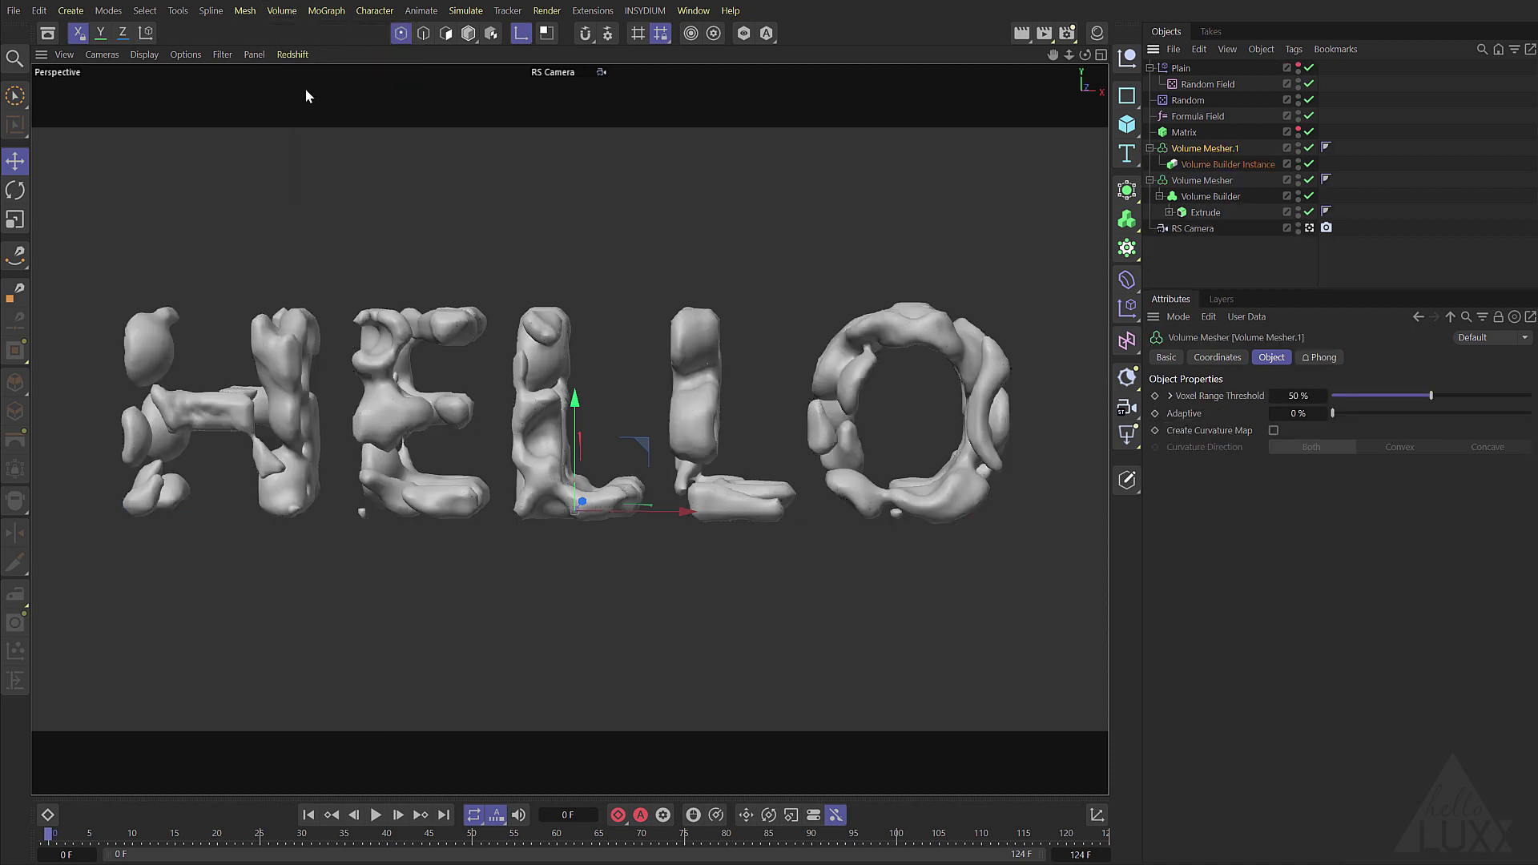
click(1193, 181)
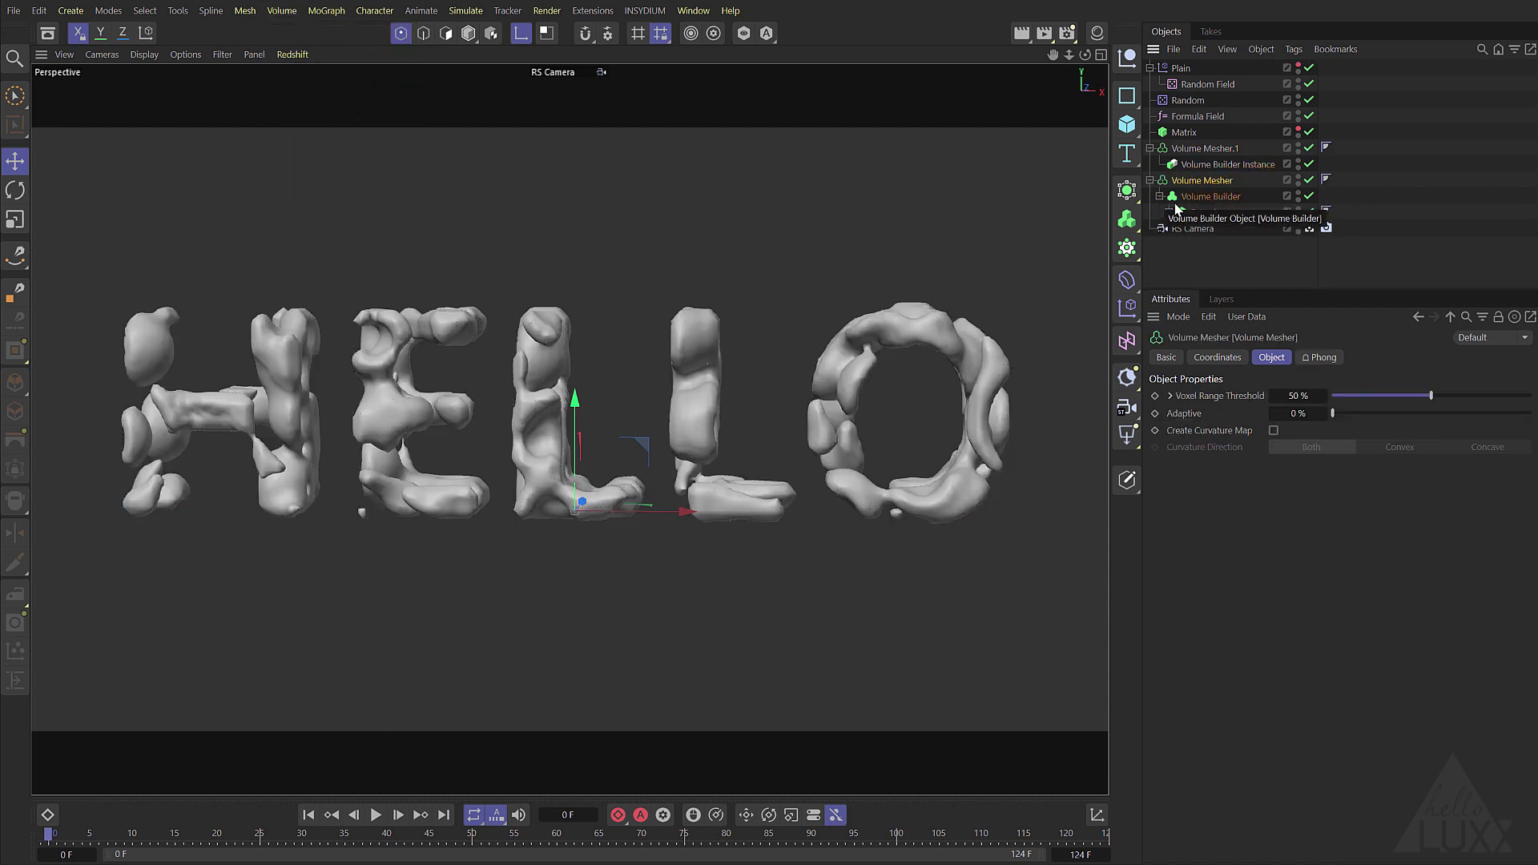
Give the original Volume Mesher a custom blue display colour and a 19 % voxel range threshold.
click(1166, 357)
click(1281, 508)
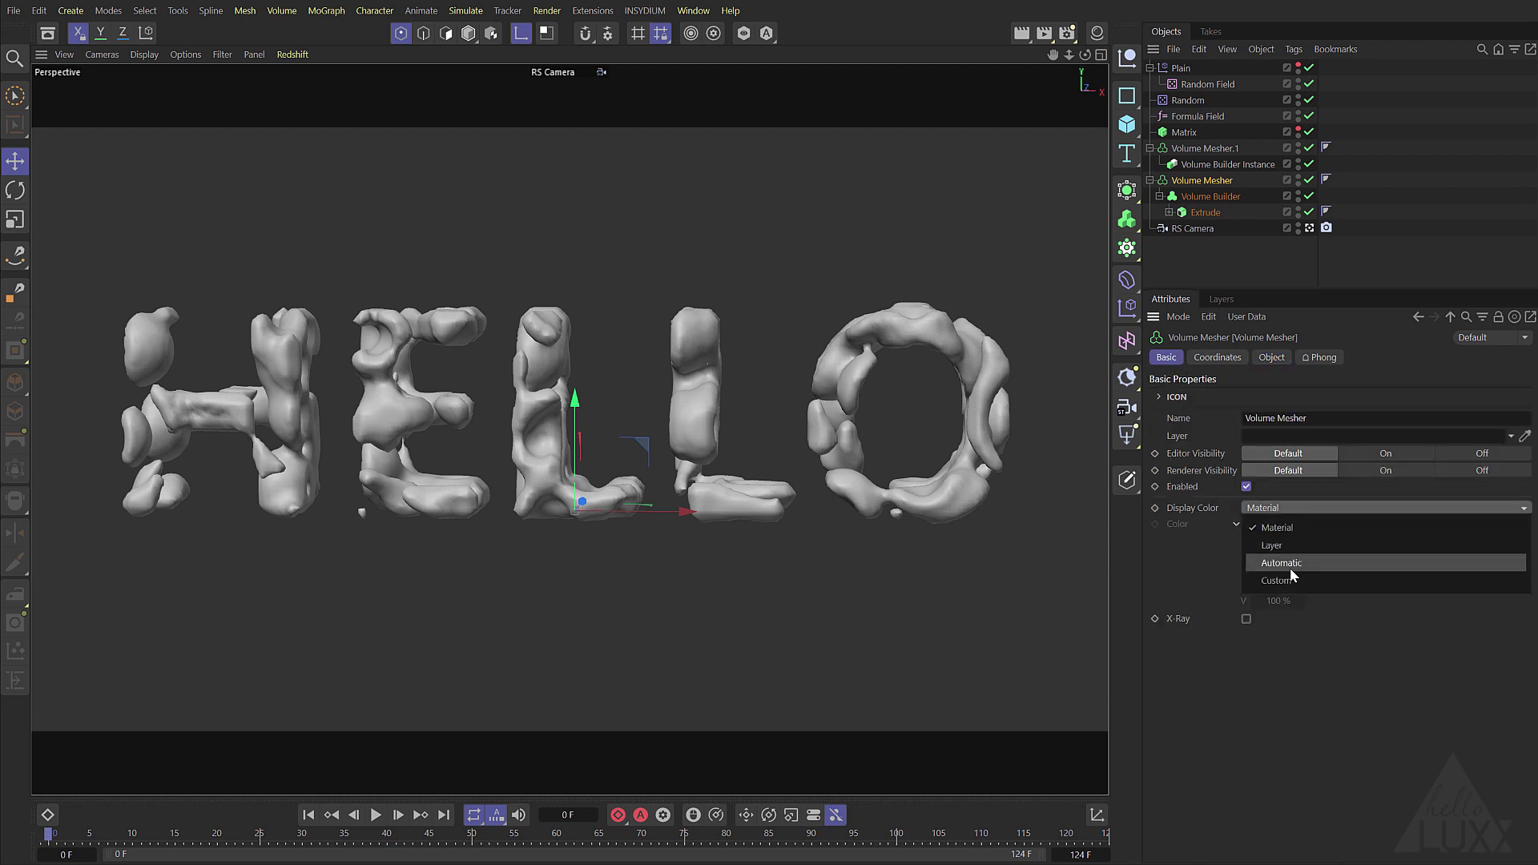
click(1276, 580)
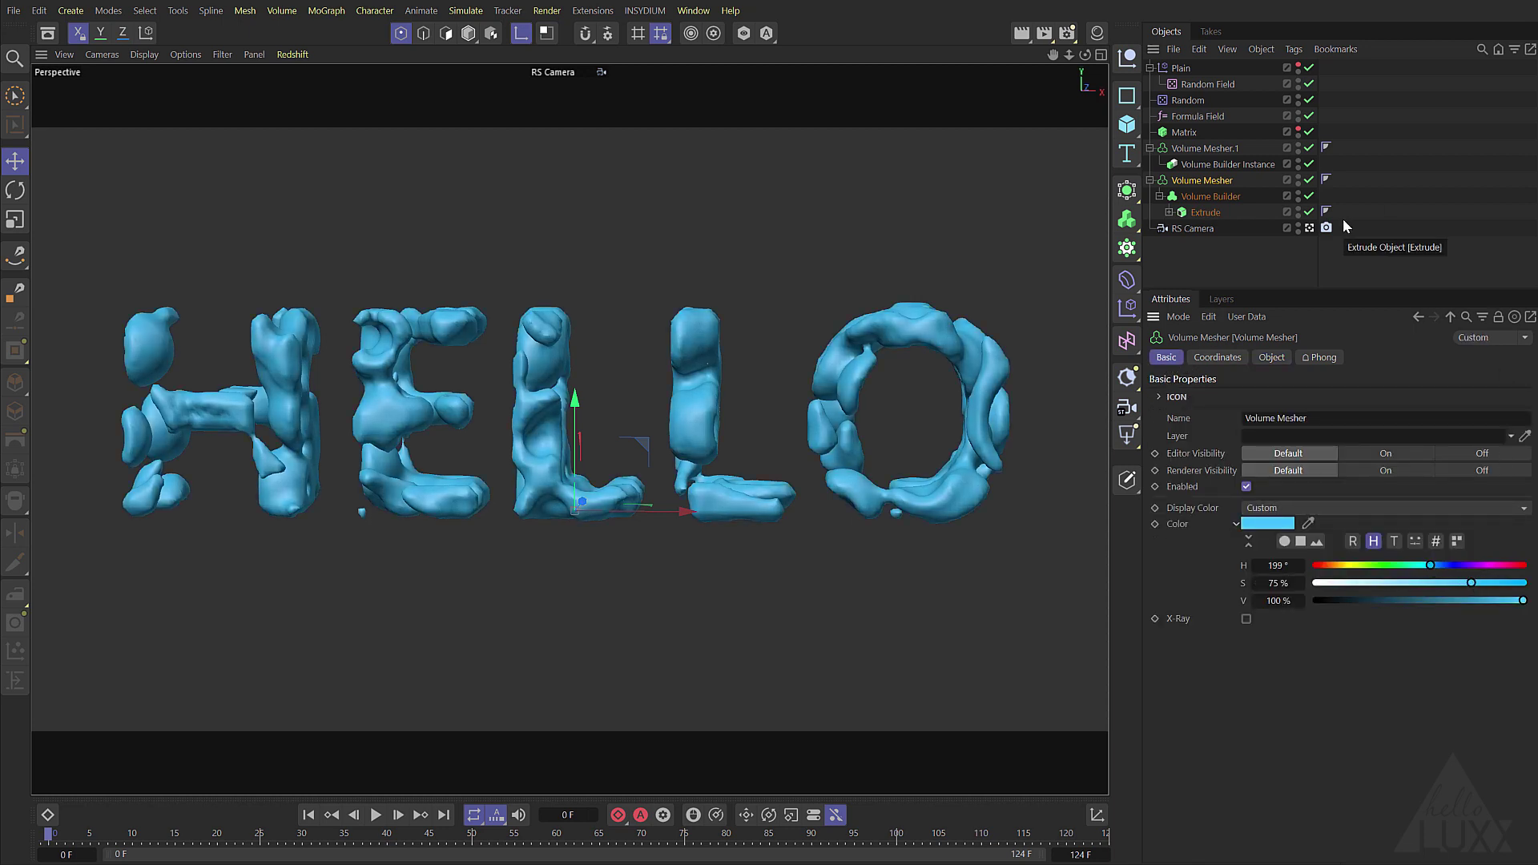
click(1263, 359)
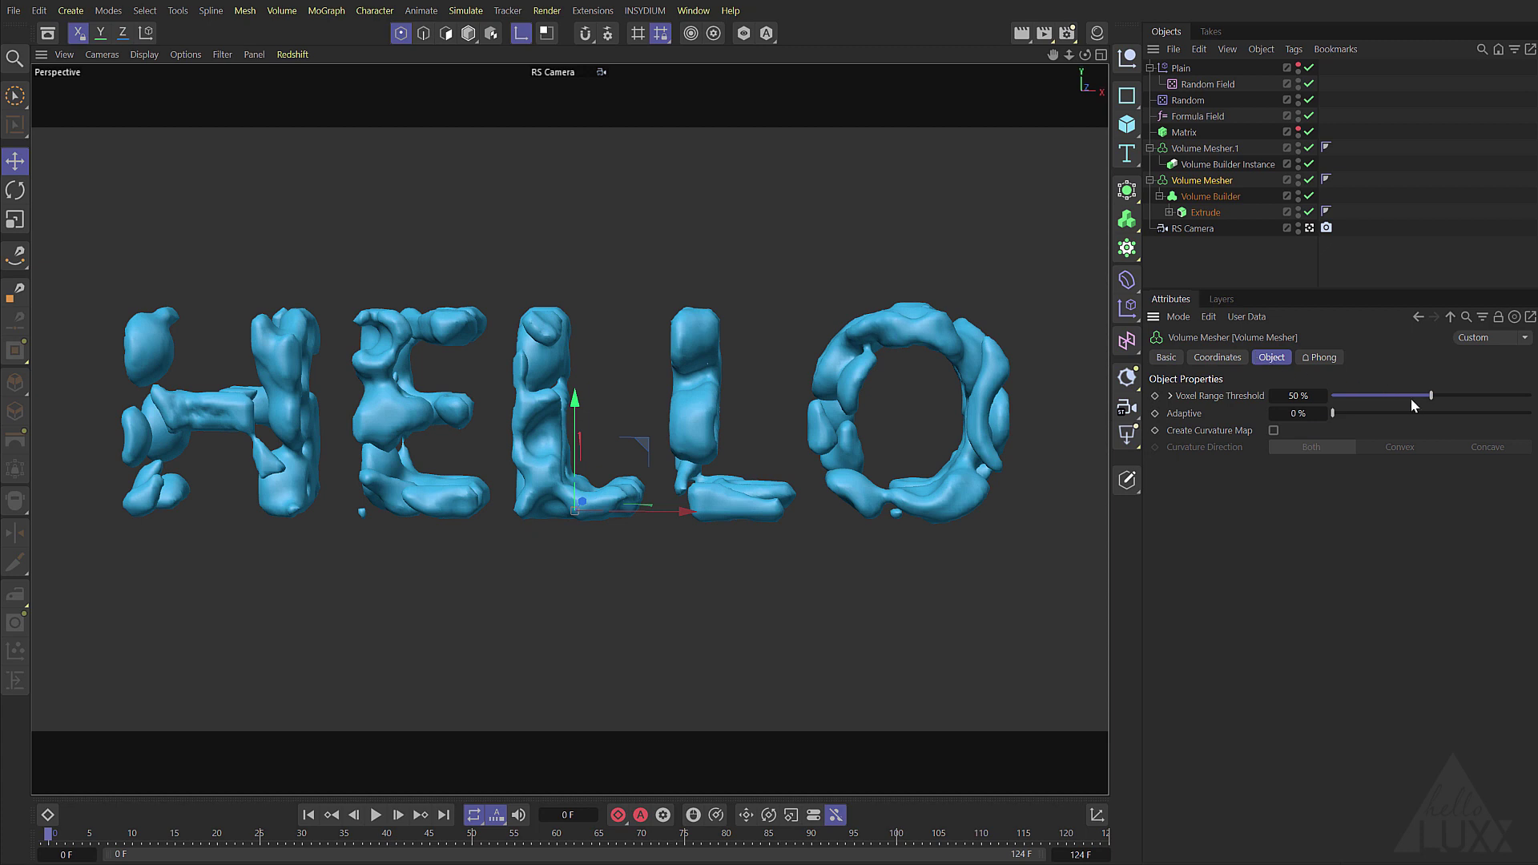
drag(1430, 395, 1372, 397)
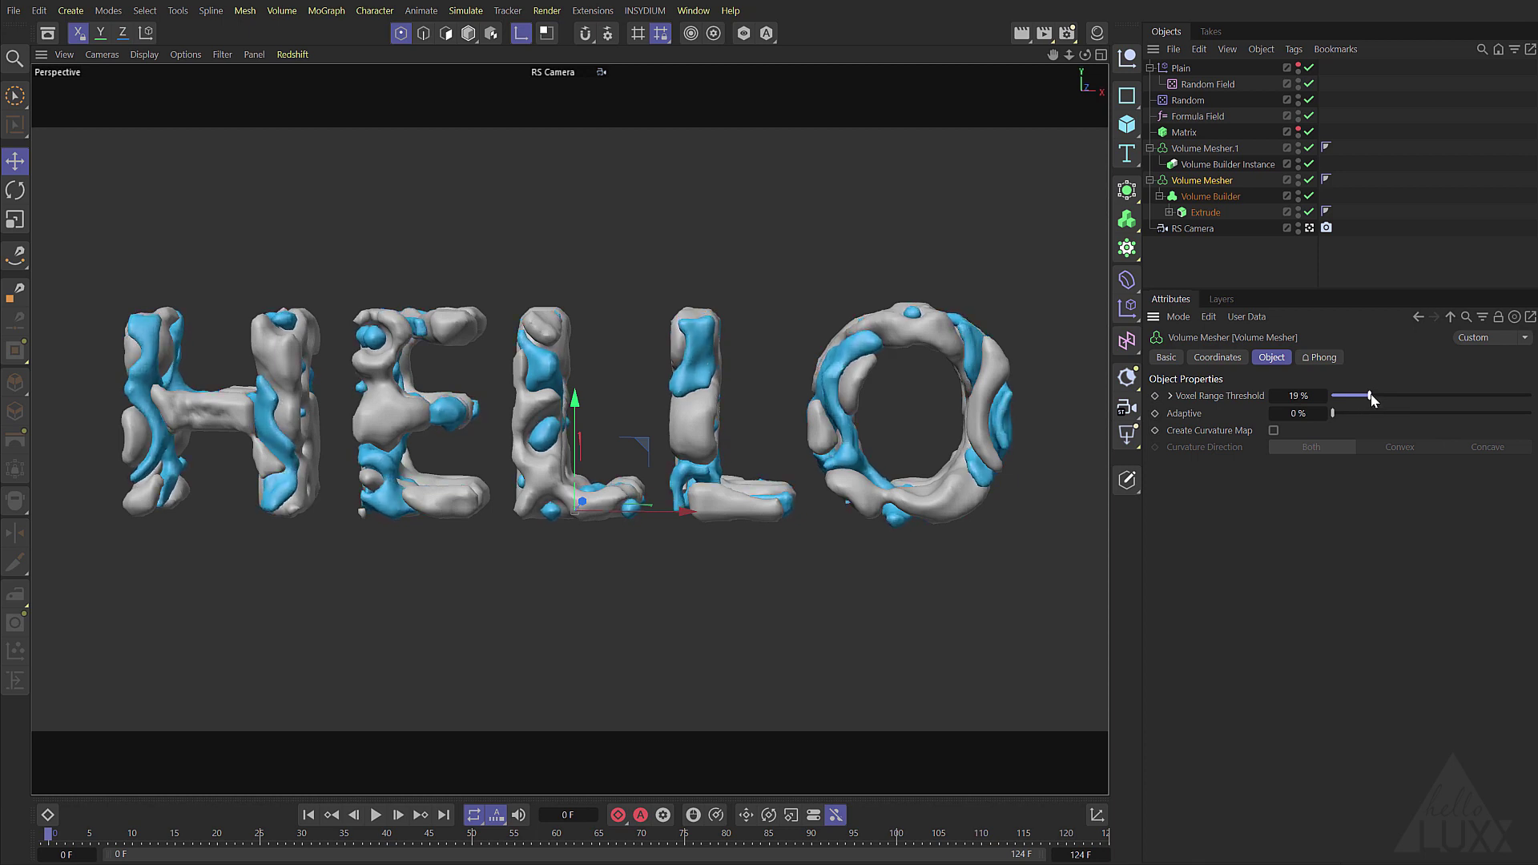
Scrub and play the timeline to preview the blue HELLO mesh animating from an angle.
drag(48, 831, 226, 833)
click(375, 814)
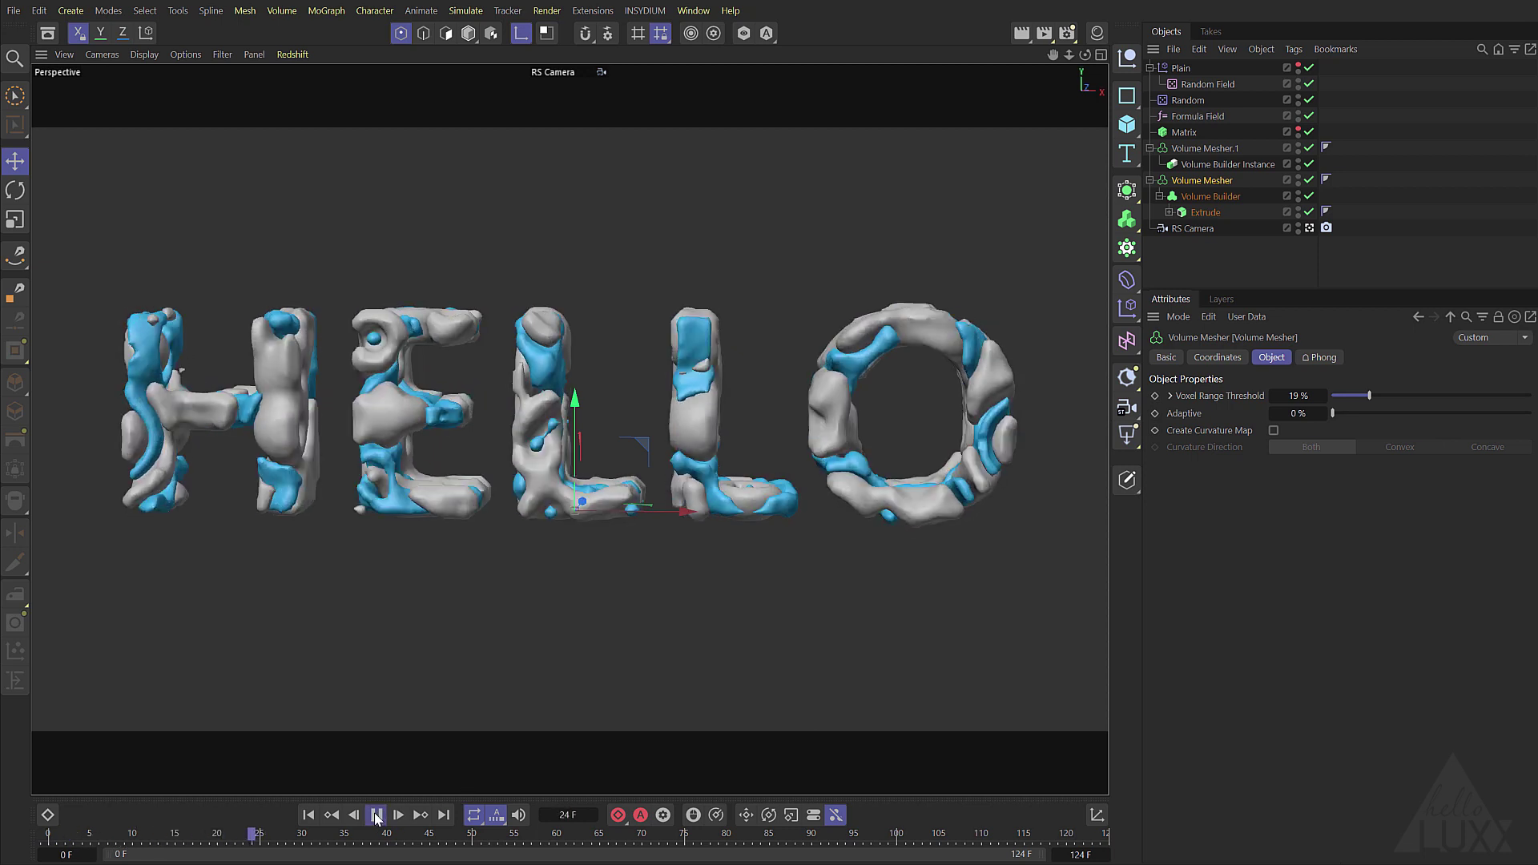
click(1197, 251)
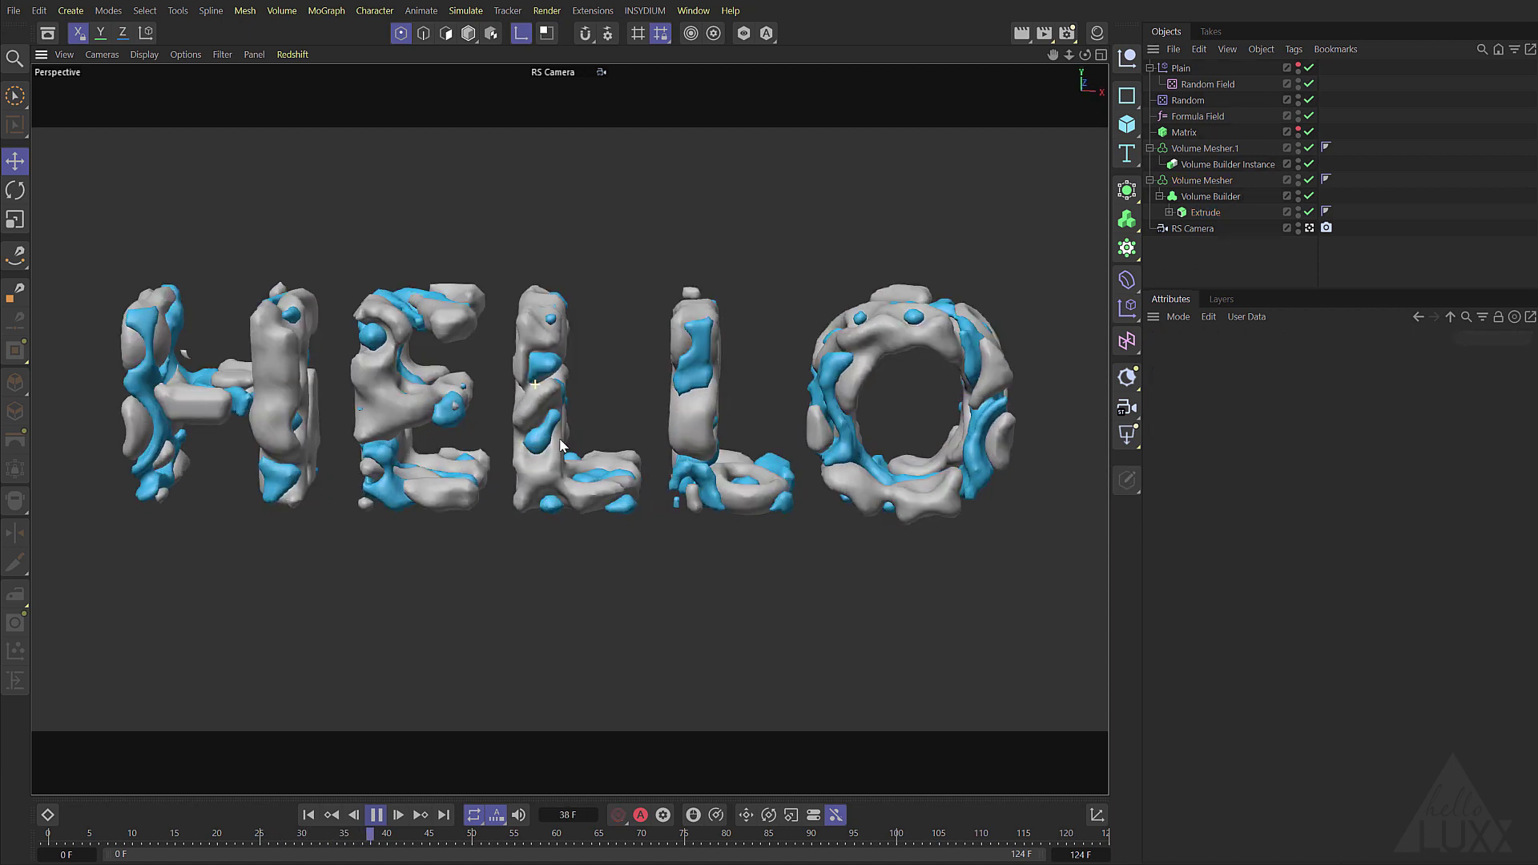
mouse_move(535, 385)
alt+mouse_down()
mouse_move(633, 432)
mouse_move(463, 422)
mouse_move(528, 425)
mouse_move(554, 376)
alt+mouse_up()
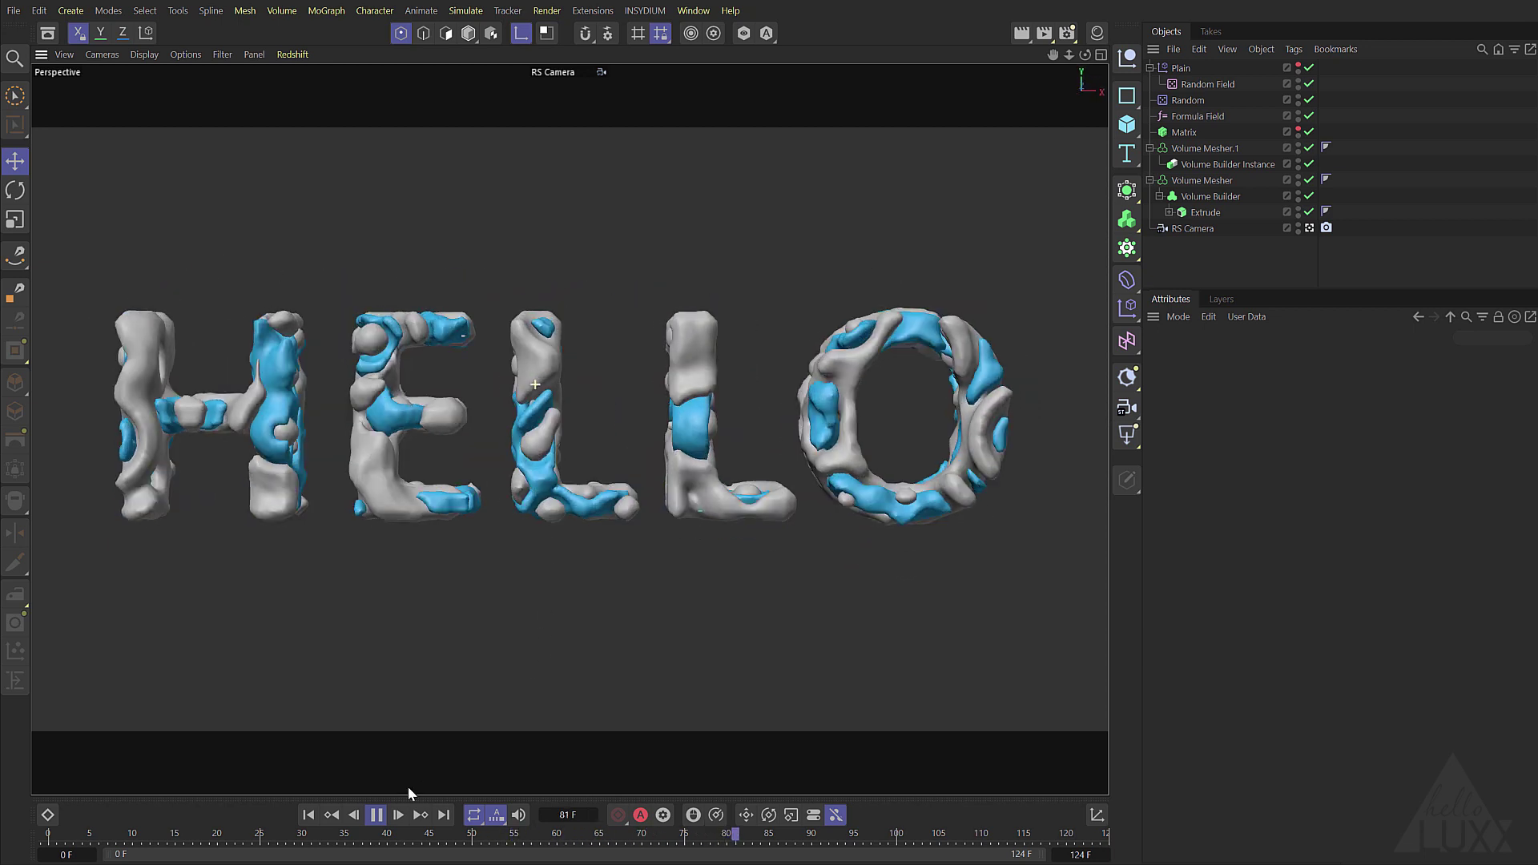
click(376, 814)
Disable Volume Mesher.1 and restore the original Volume Mesher's threshold to 50 %.
click(308, 814)
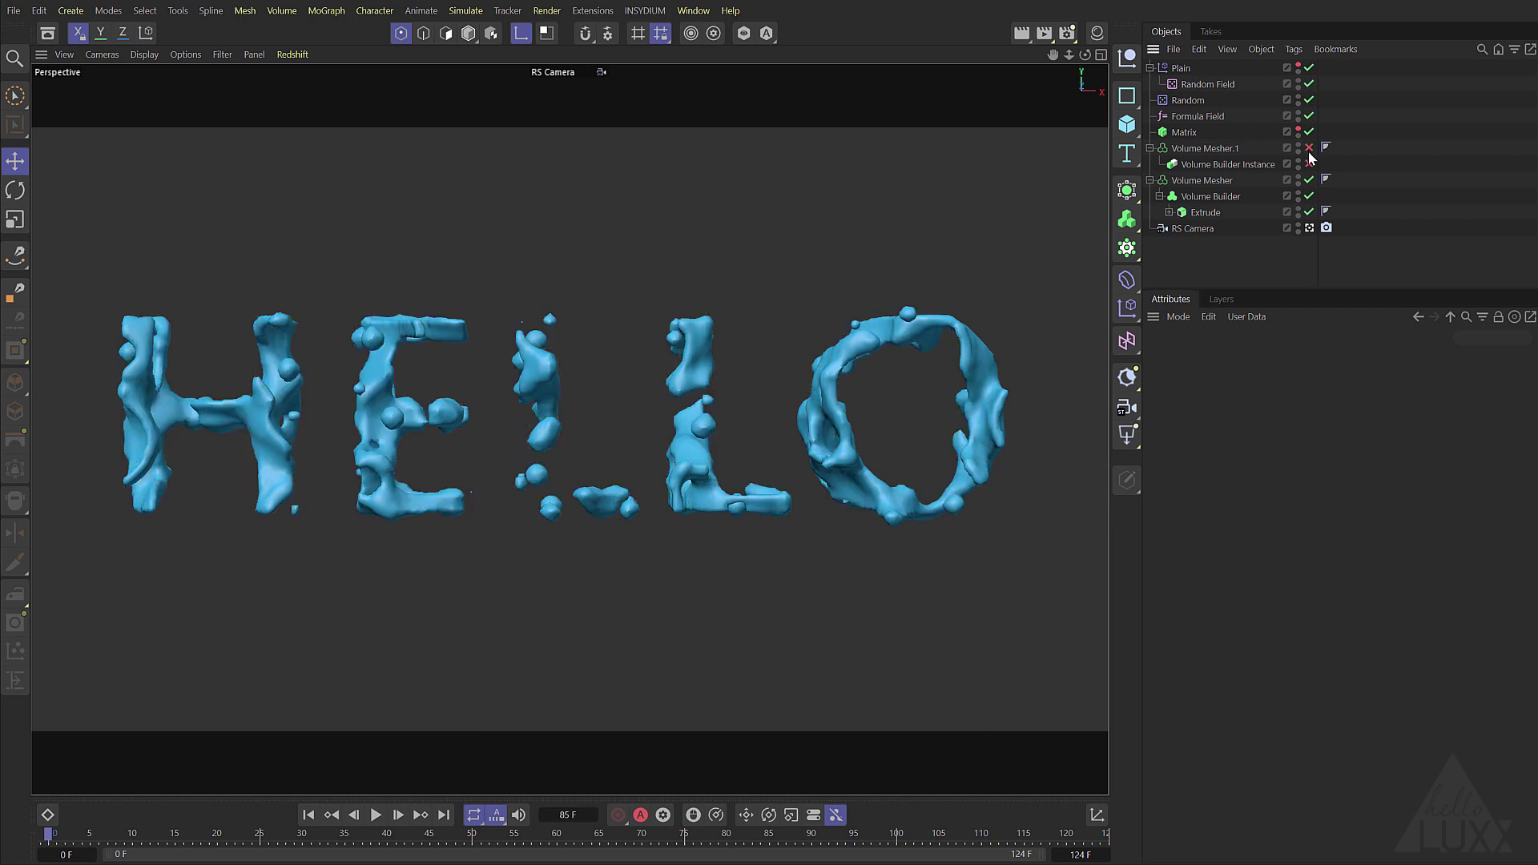
click(1201, 180)
drag(1371, 396, 1433, 405)
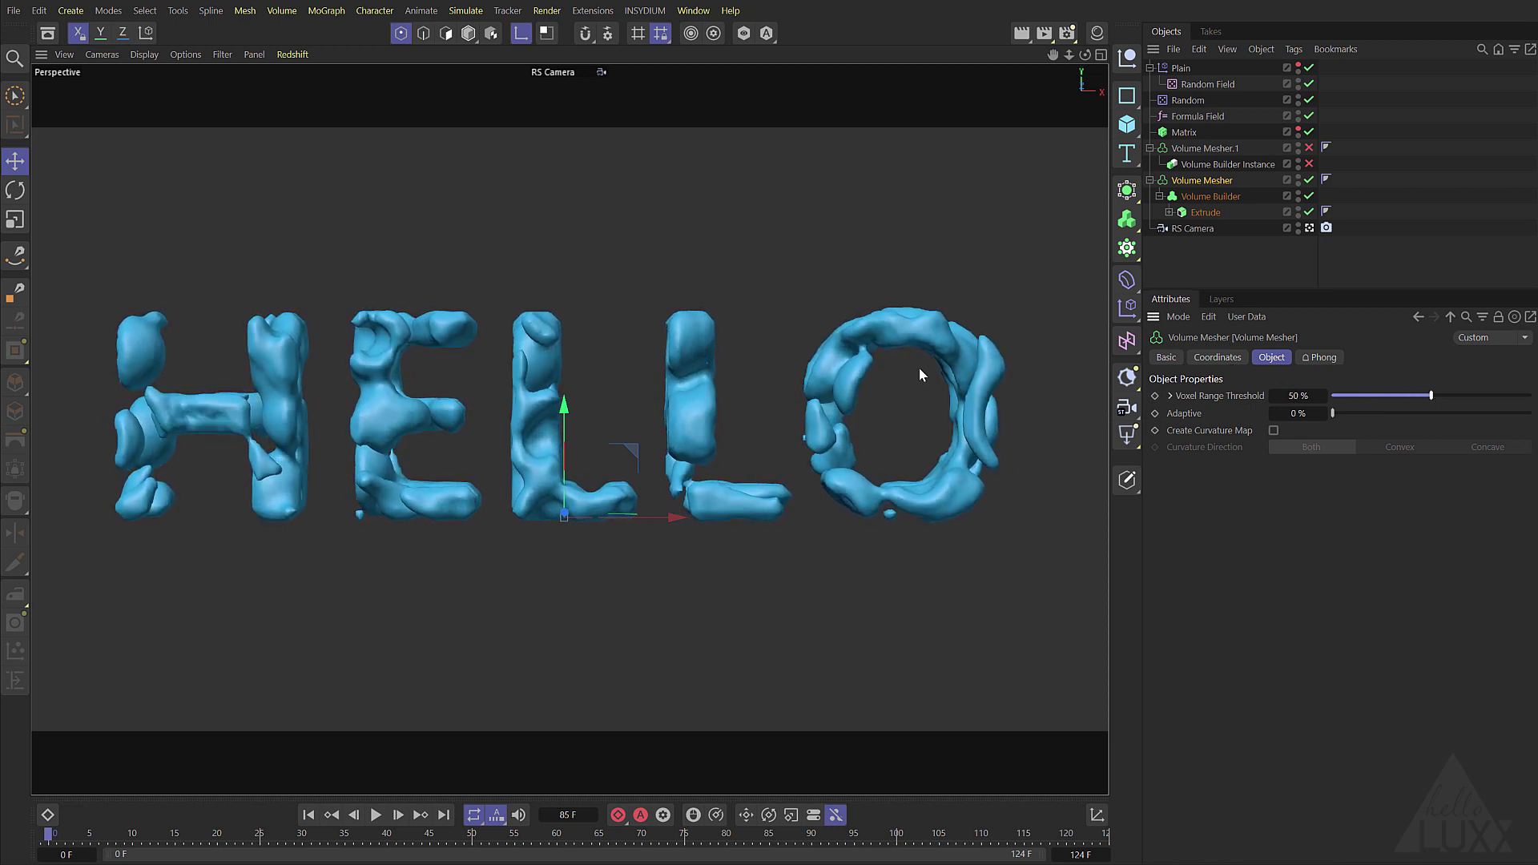
Set the Volume Builder's voxel size to 1.5 cm and the Fog Smooth operator to Gaussian.
click(1199, 197)
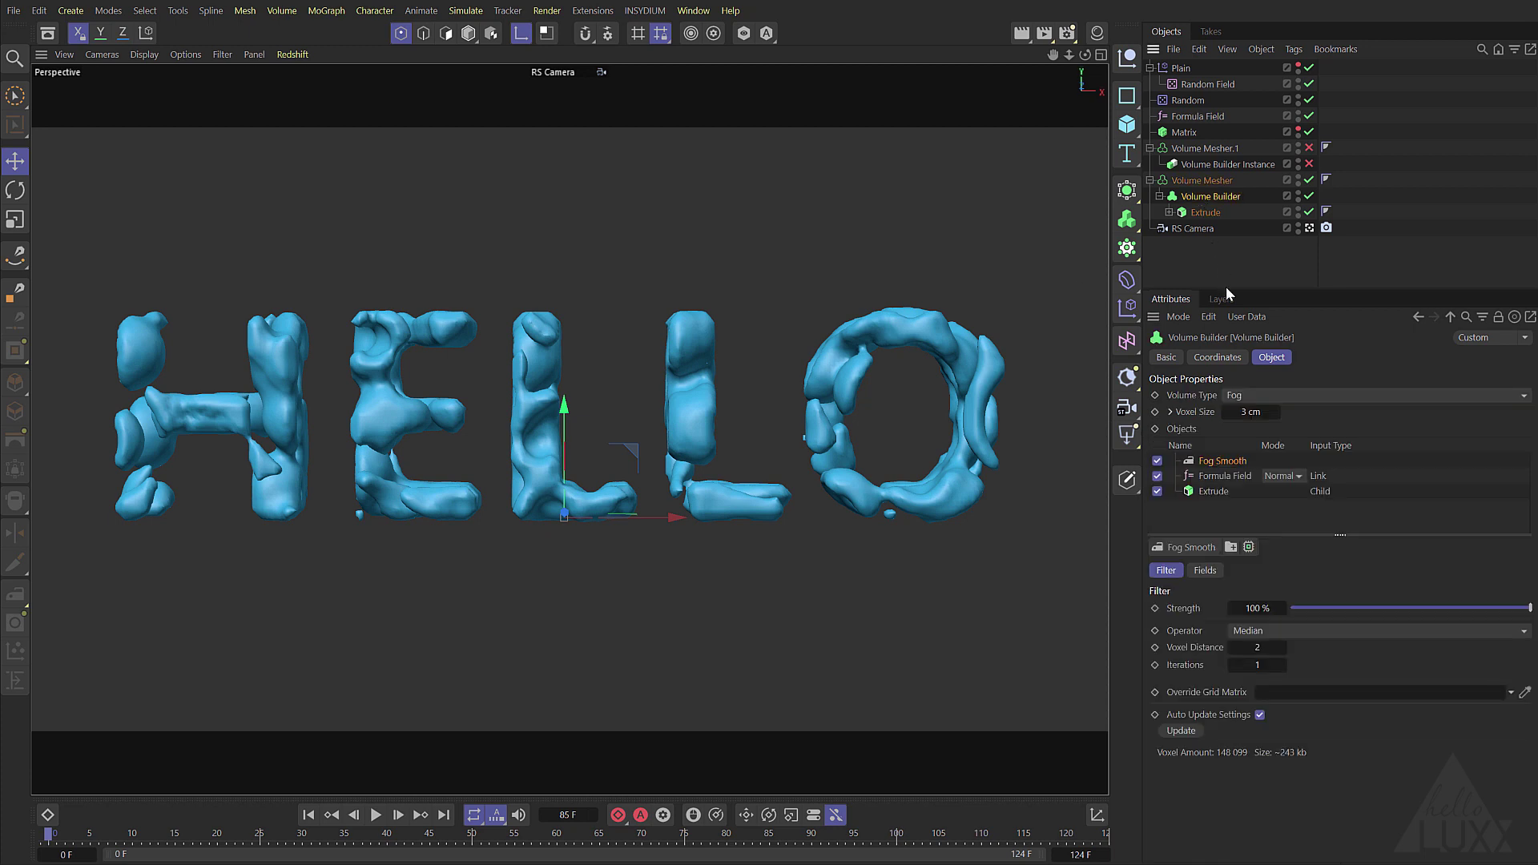
click(1245, 412)
key(Return)
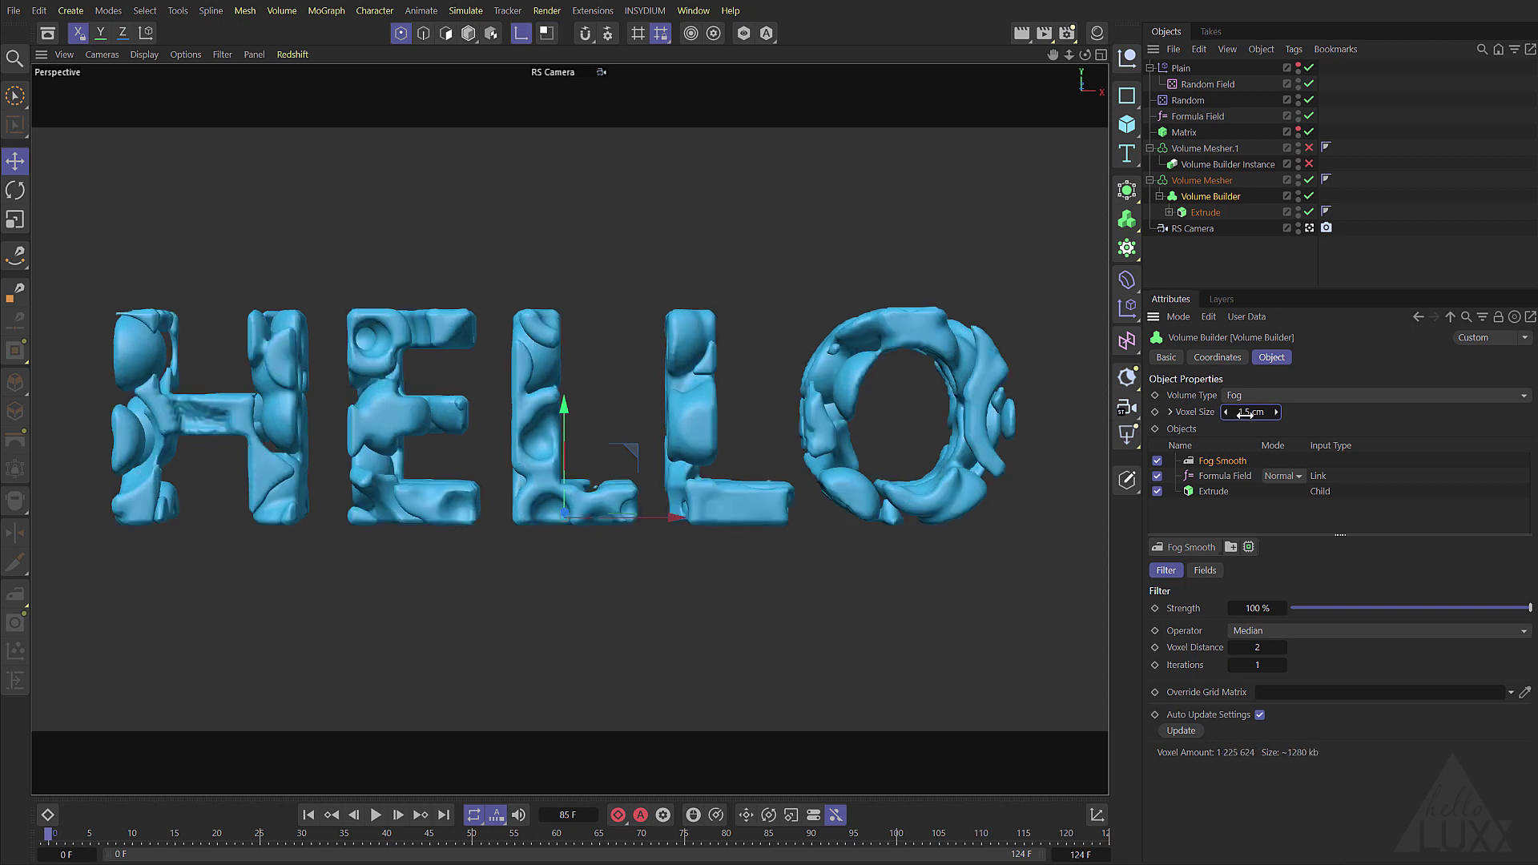
alt+drag(522, 409, 600, 427)
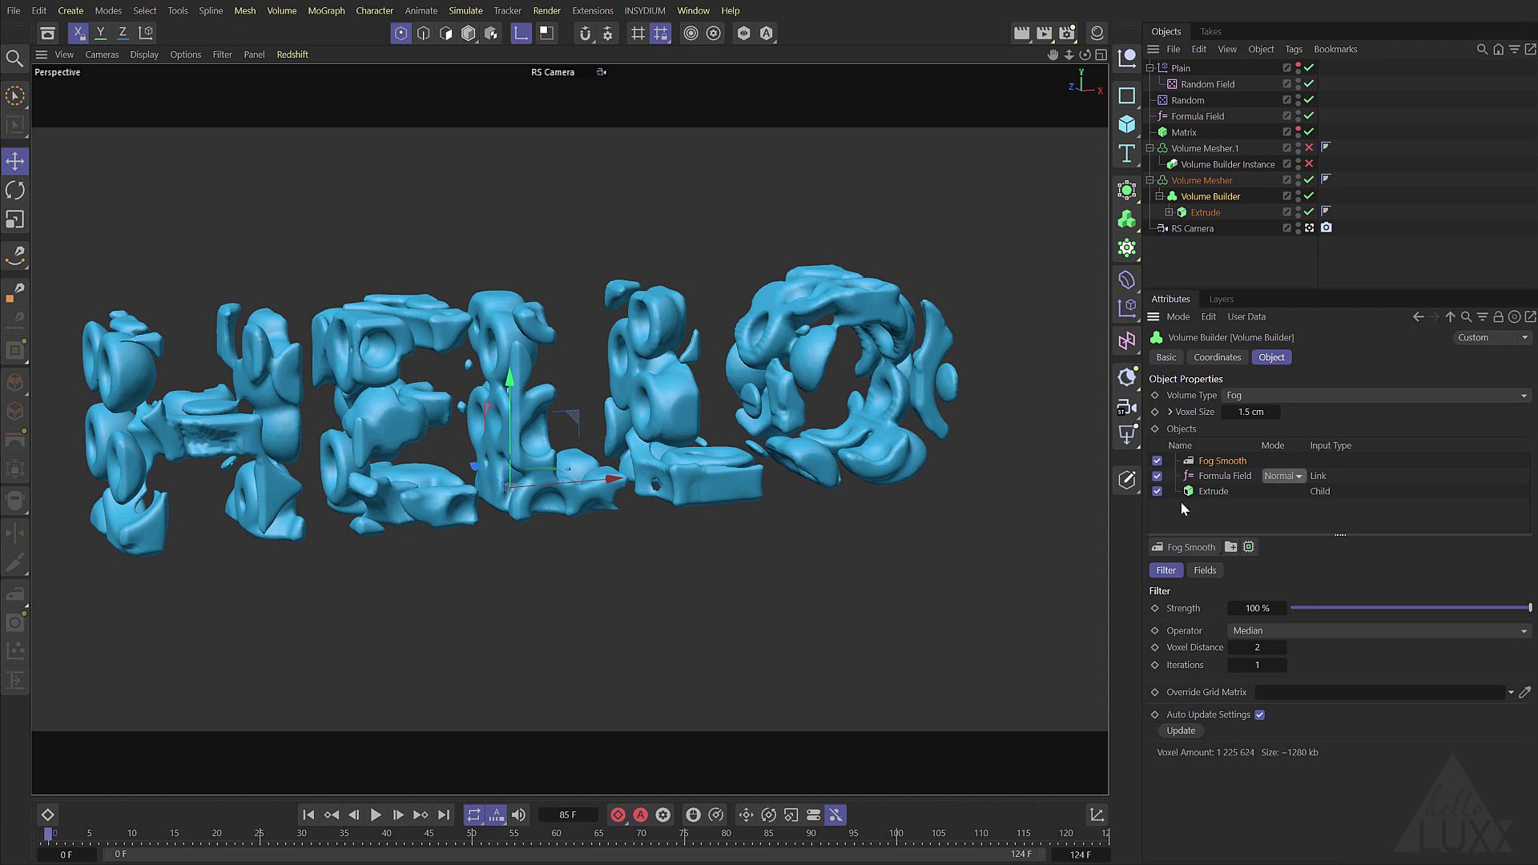
click(1271, 629)
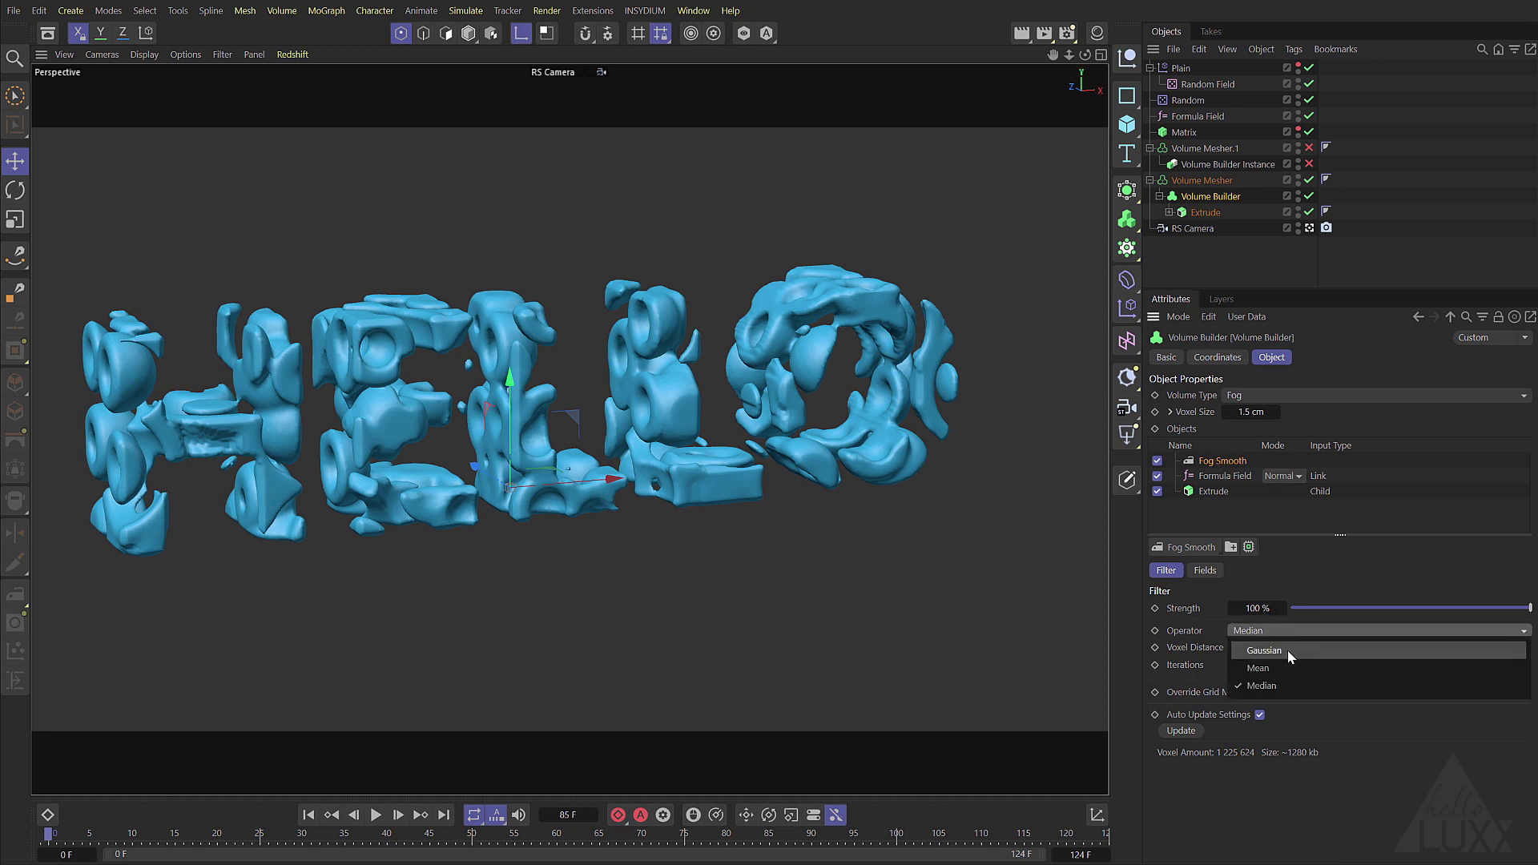
click(1286, 651)
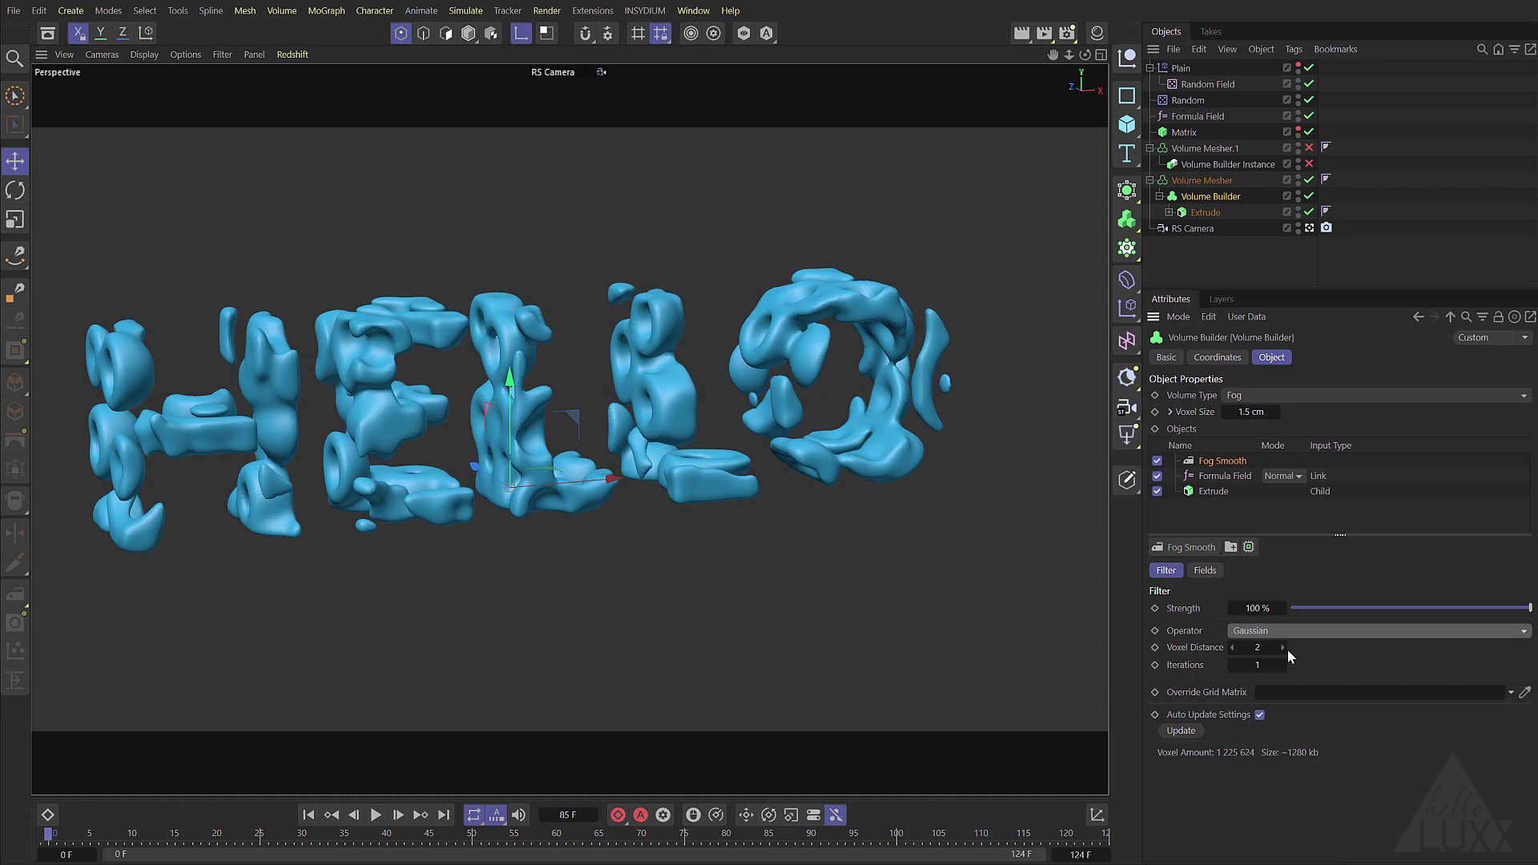
Inspect the Formula Field's formula, then raise the Volume Mesher's voxel range threshold.
click(1200, 118)
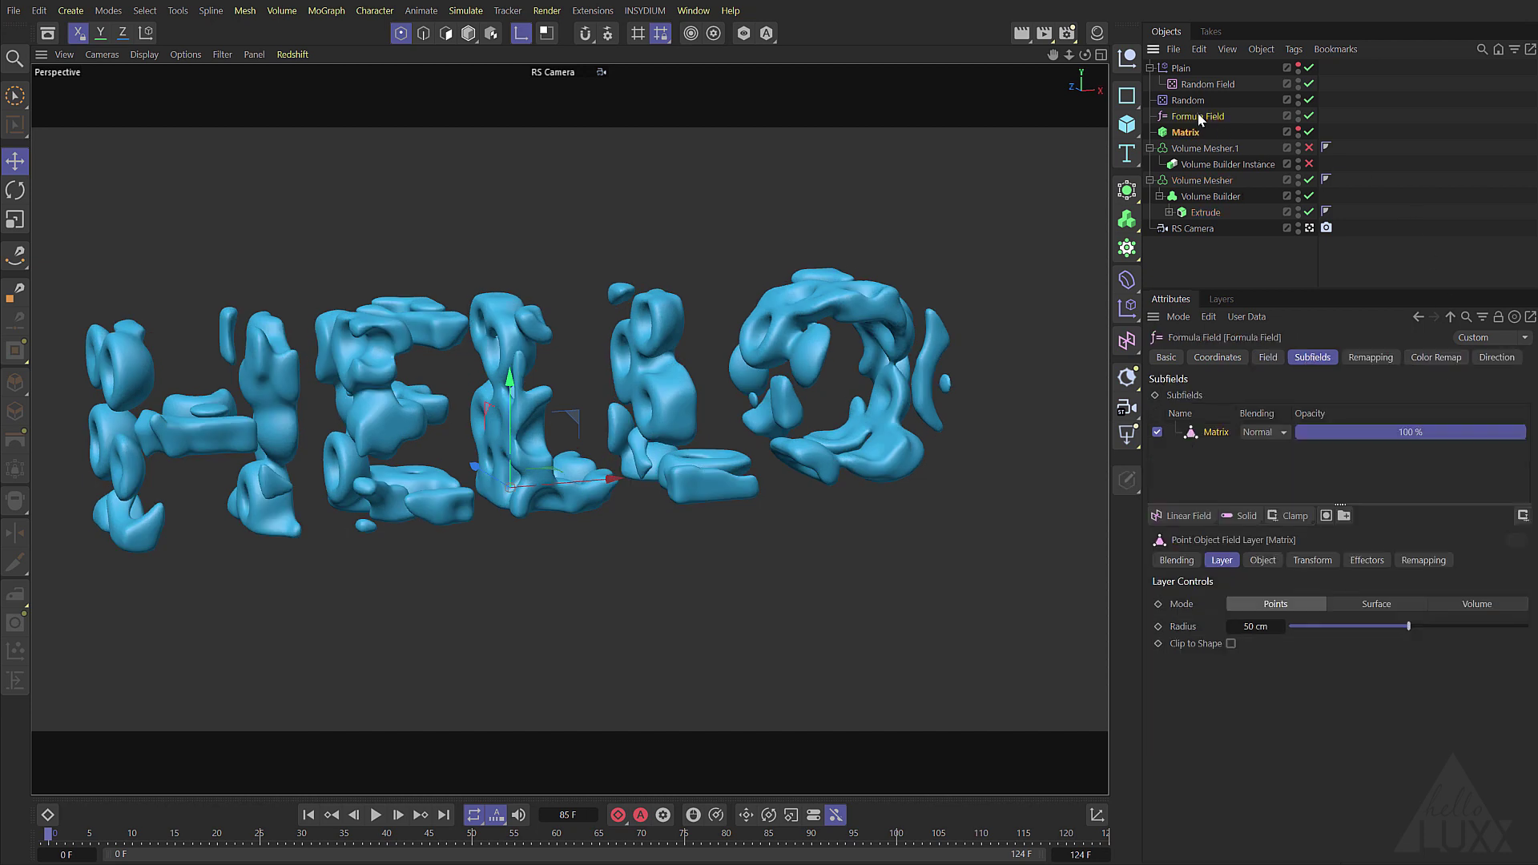
click(1270, 358)
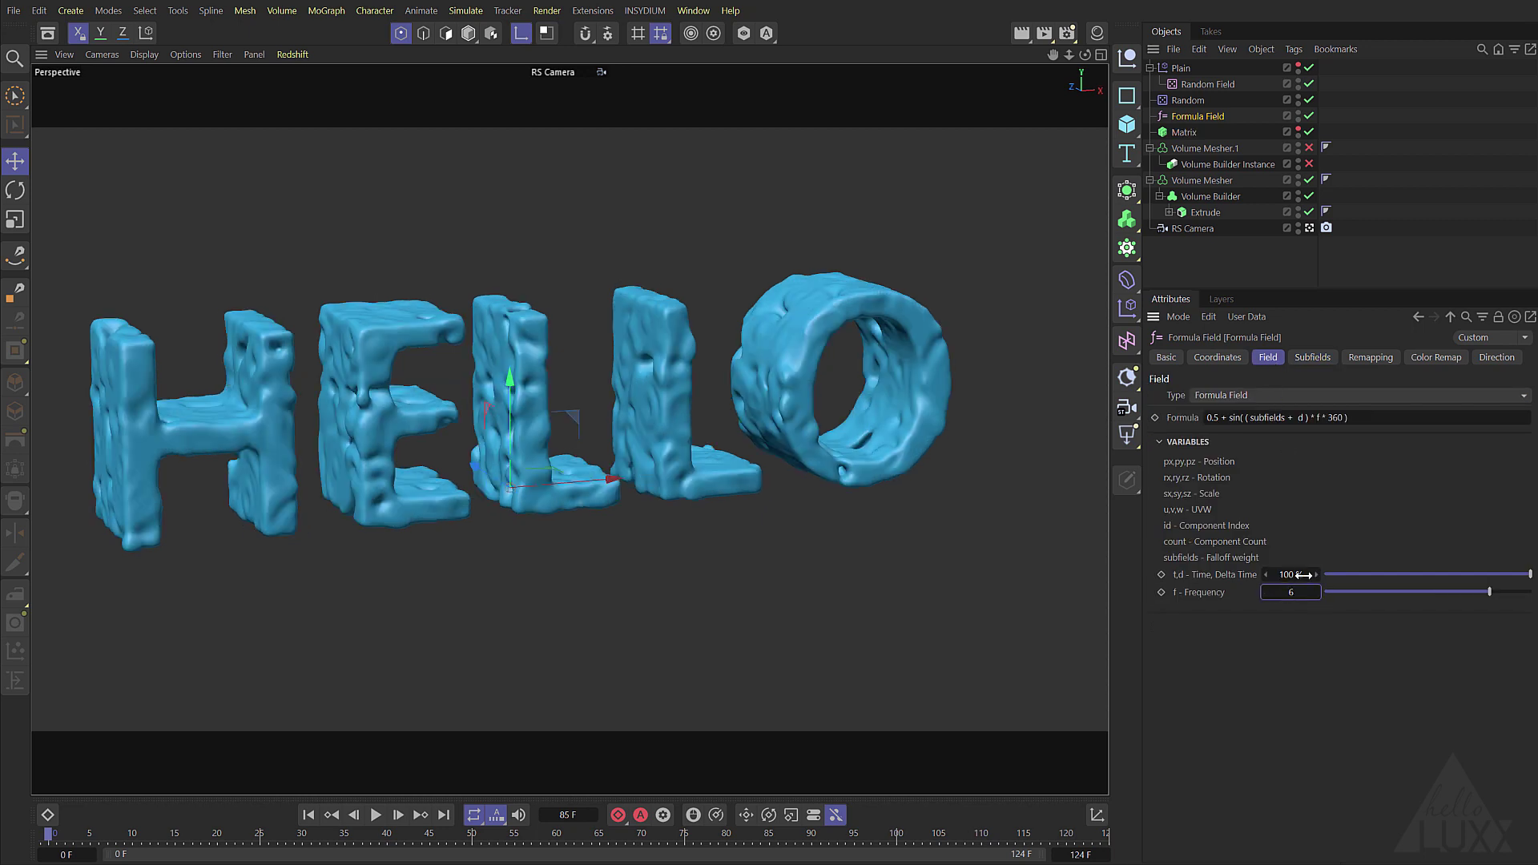
click(1194, 183)
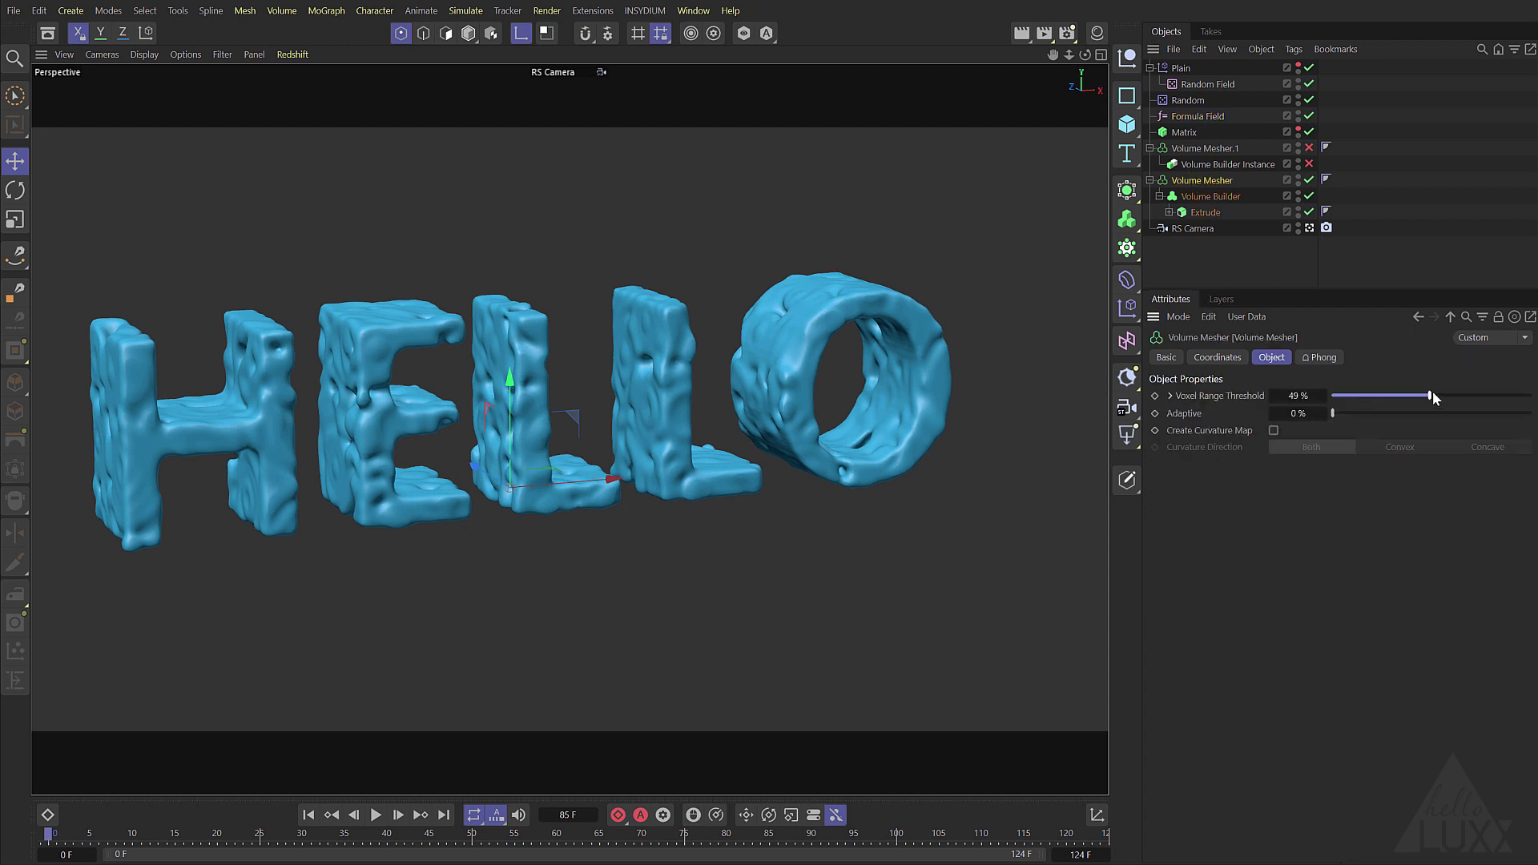
drag(1432, 396, 1462, 393)
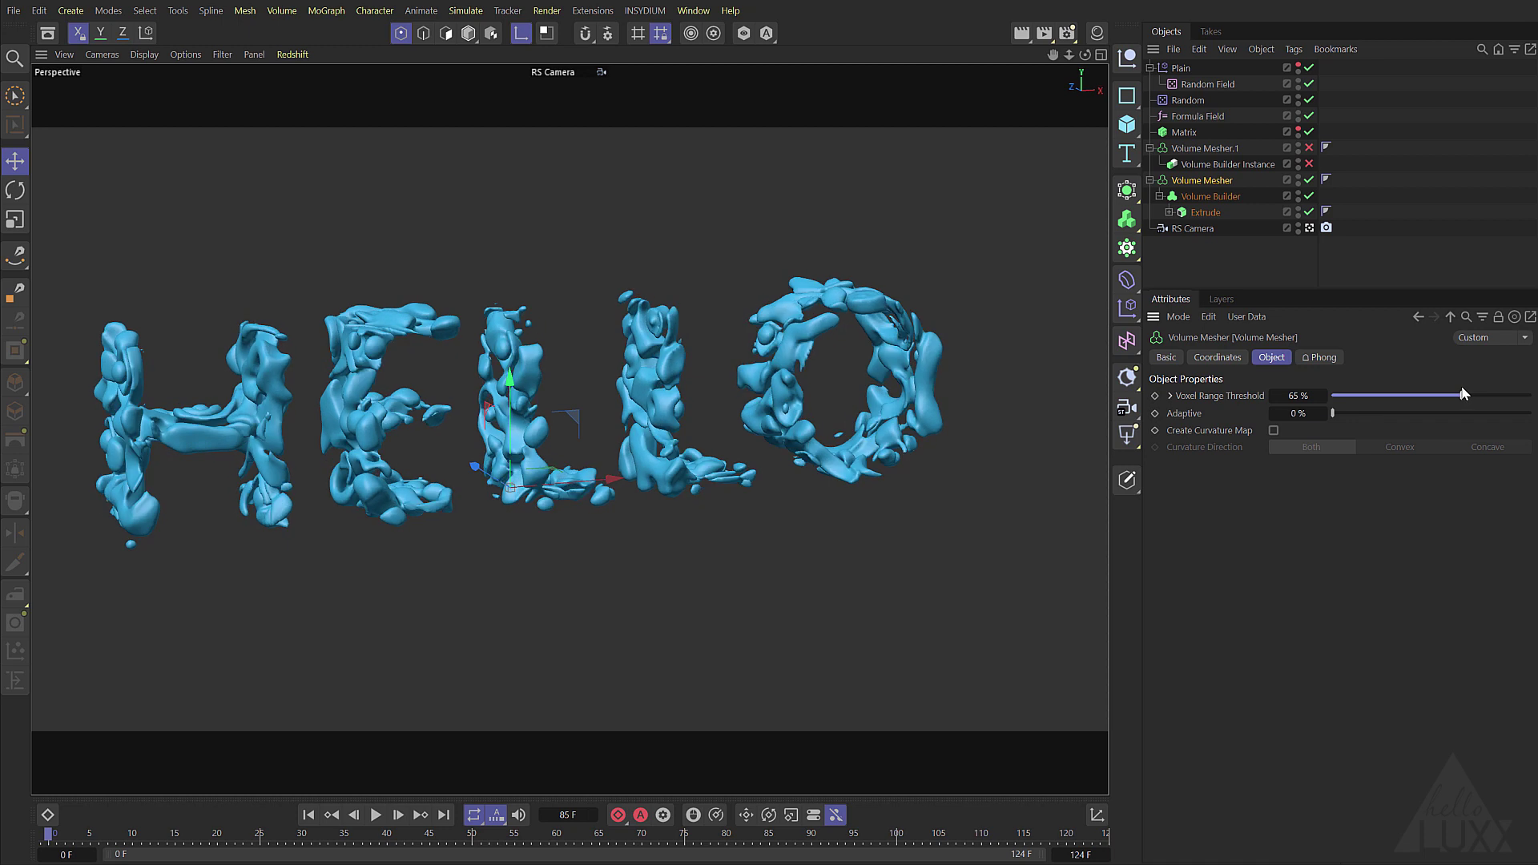
Set the Volume Builder's voxel size to 1 cm and fine-tune the threshold to 53 %.
click(1223, 196)
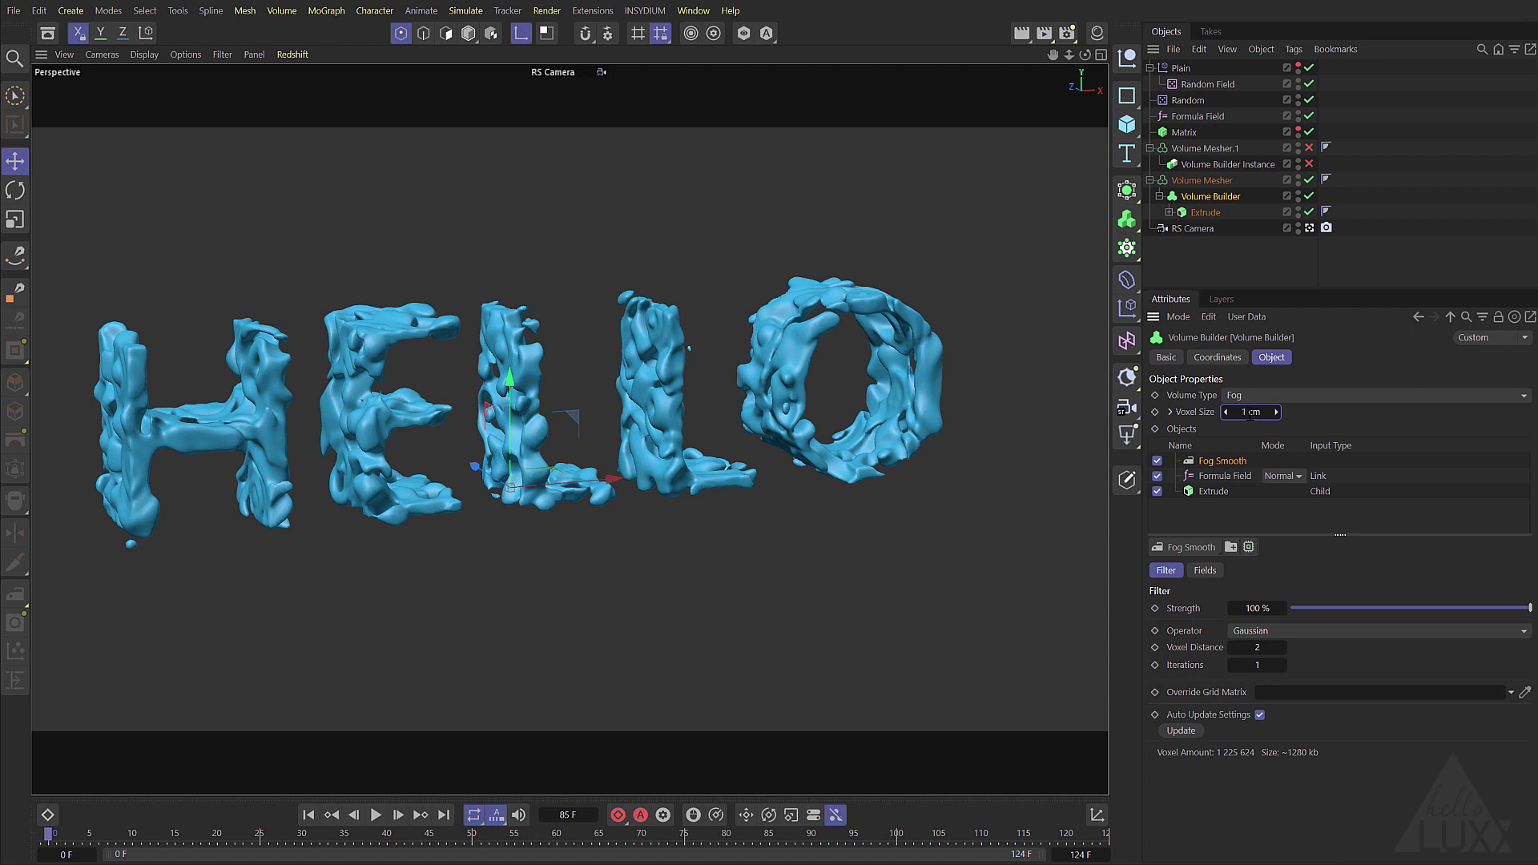
key(Return)
click(1202, 181)
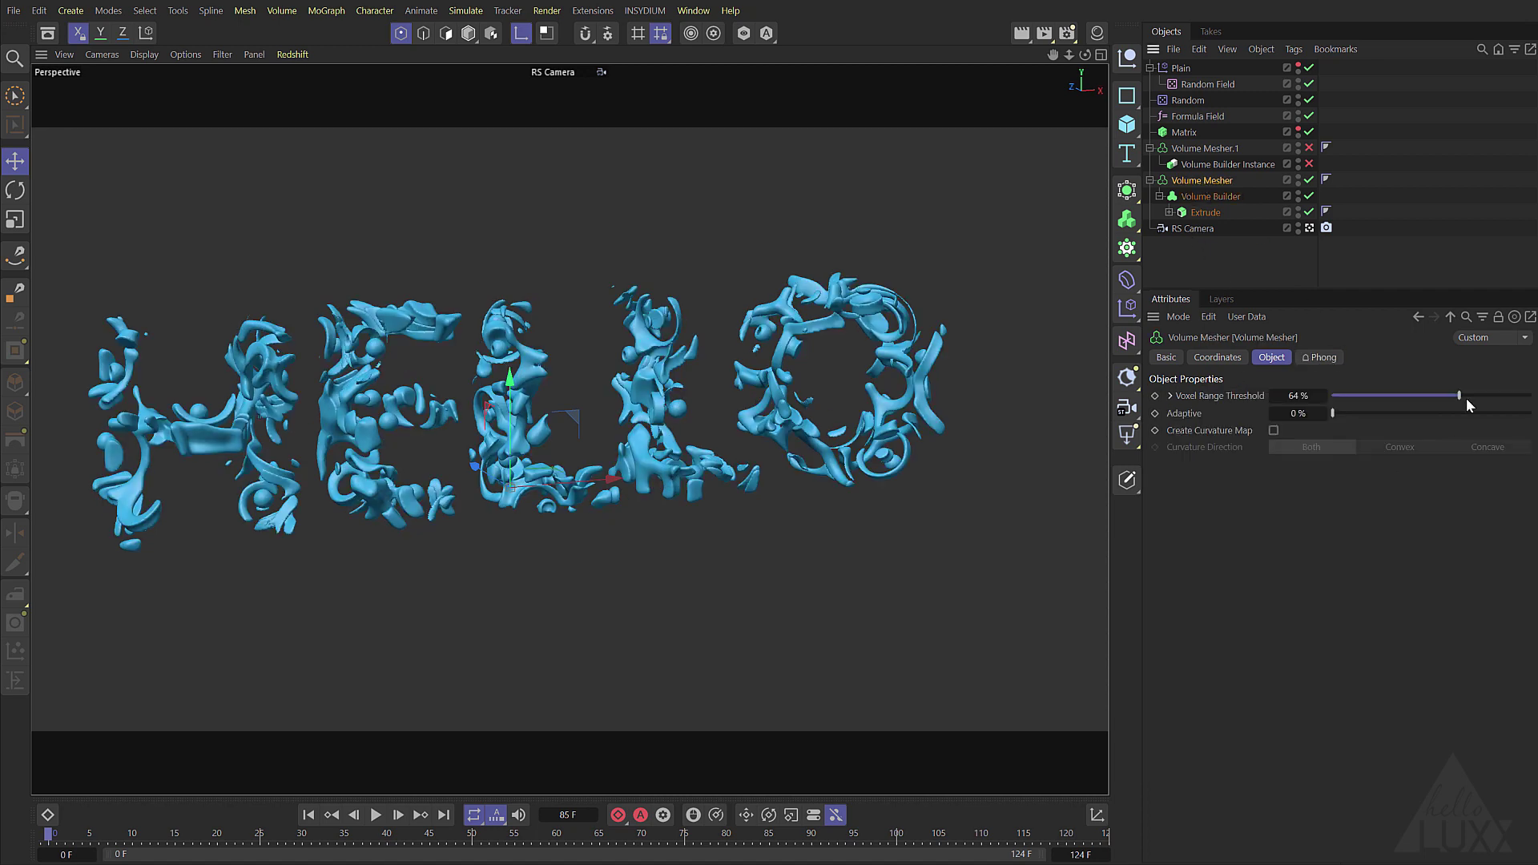
drag(1459, 394, 1441, 396)
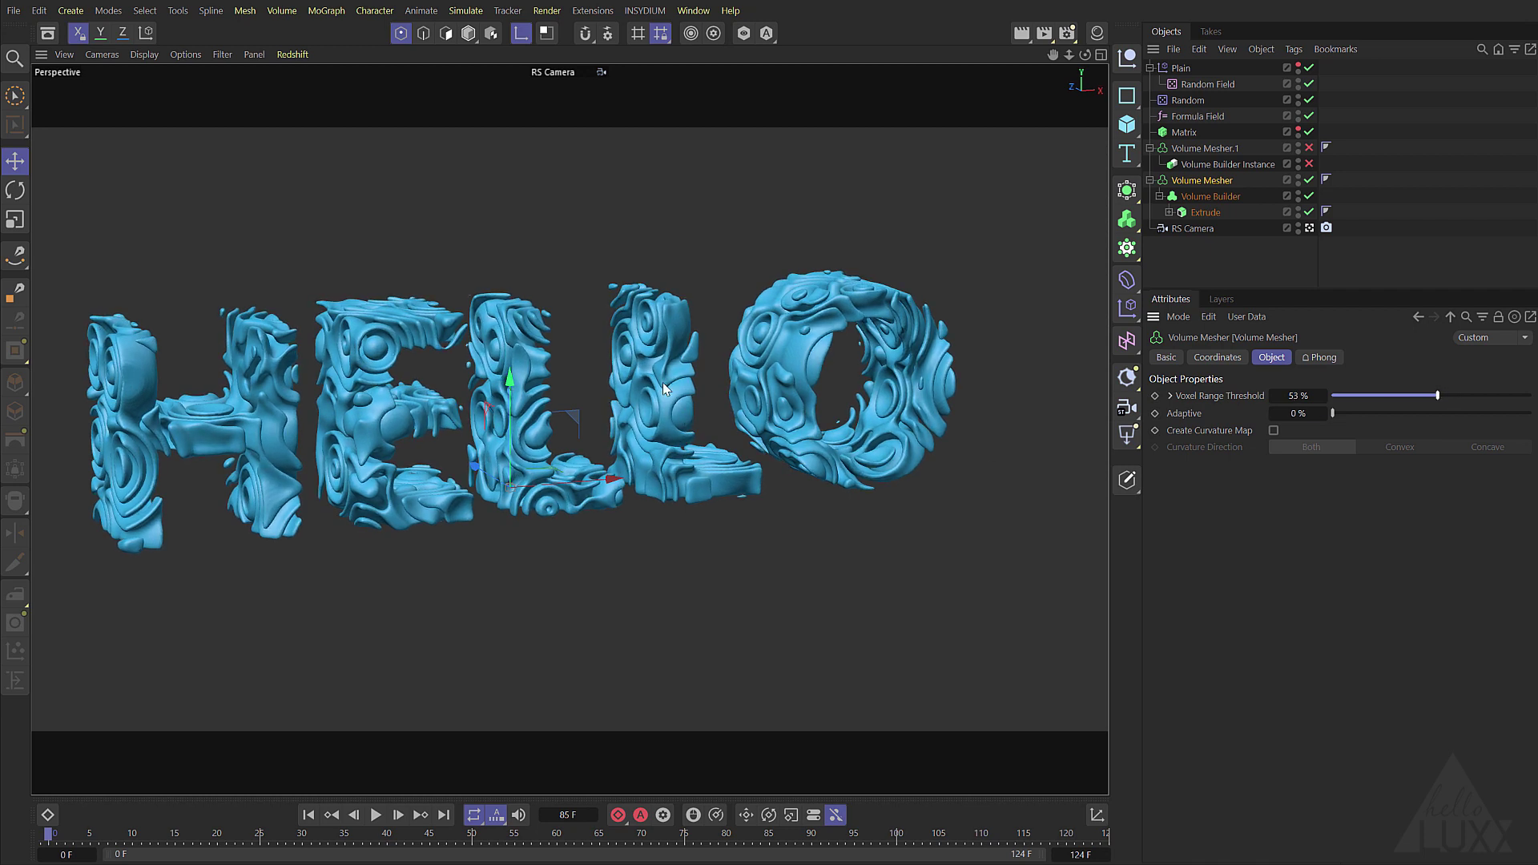
alt+drag(663, 390, 661, 443)
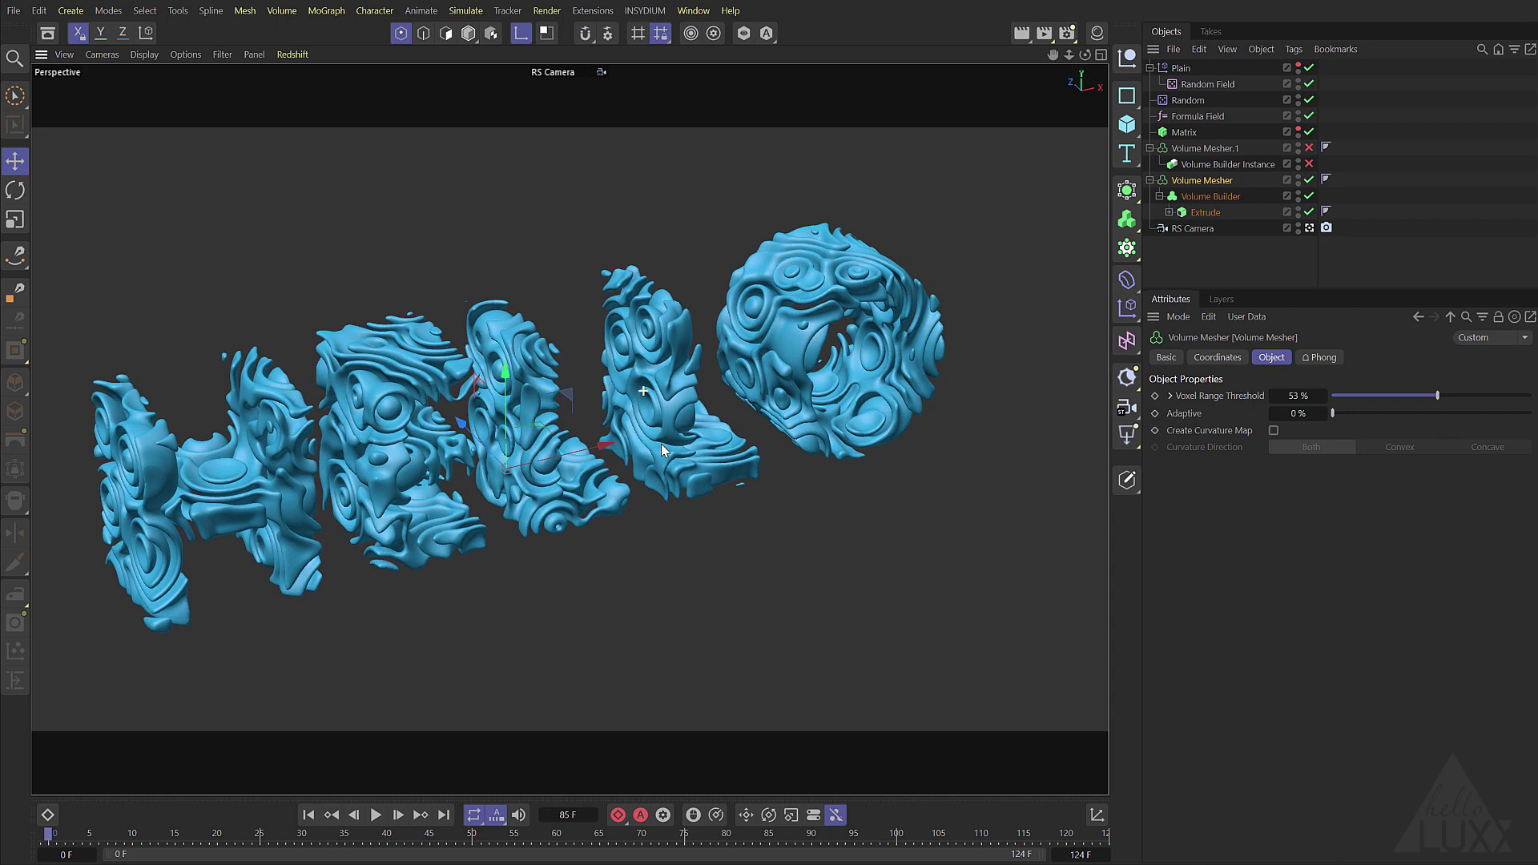
scroll(661, 443, up, 6)
alt+drag(551, 381, 542, 427)
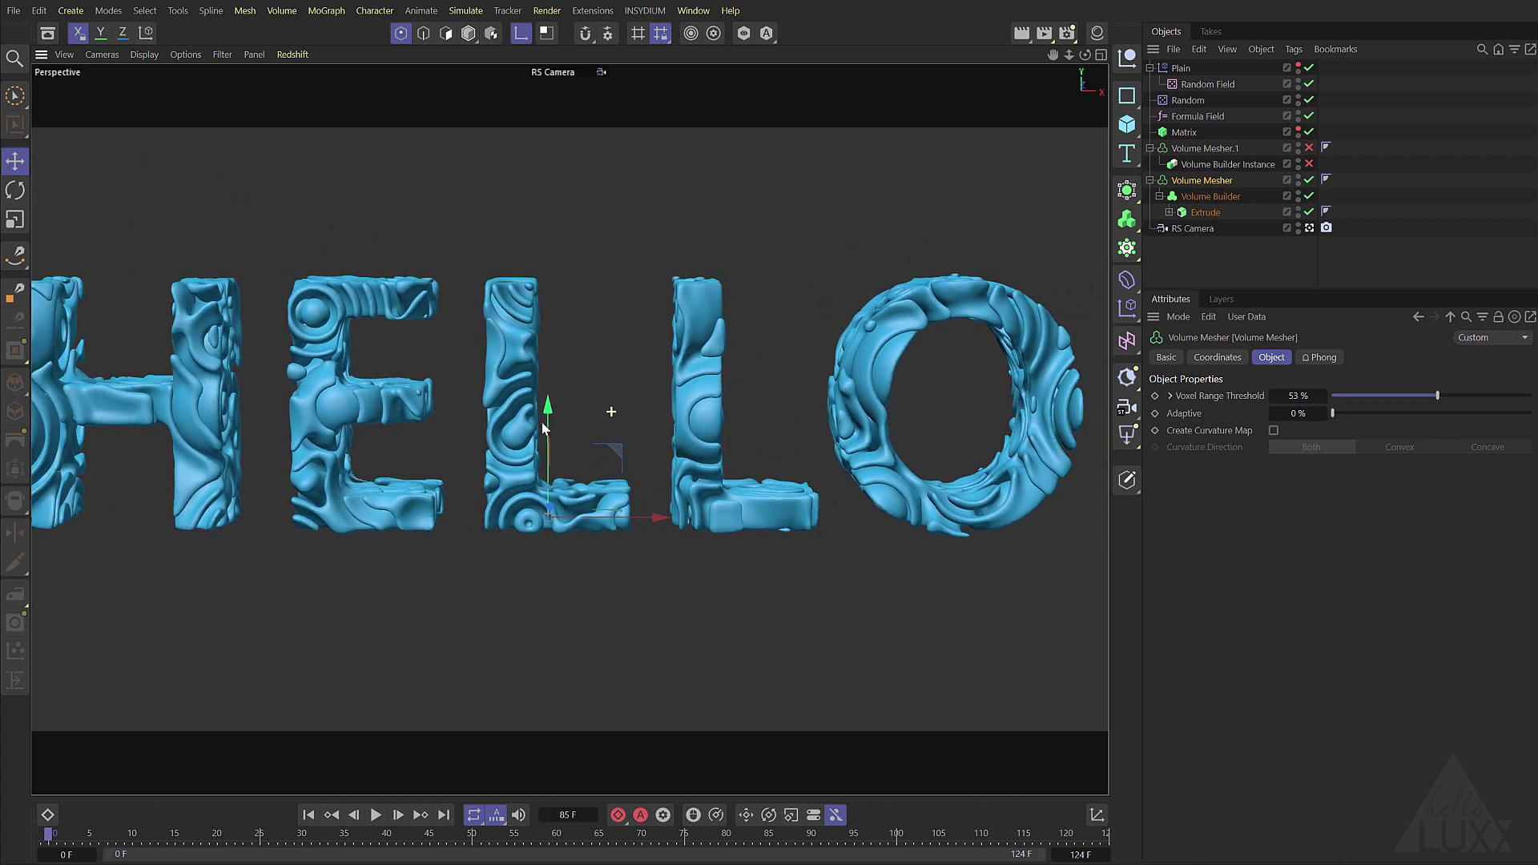
scroll(542, 427, down, 5)
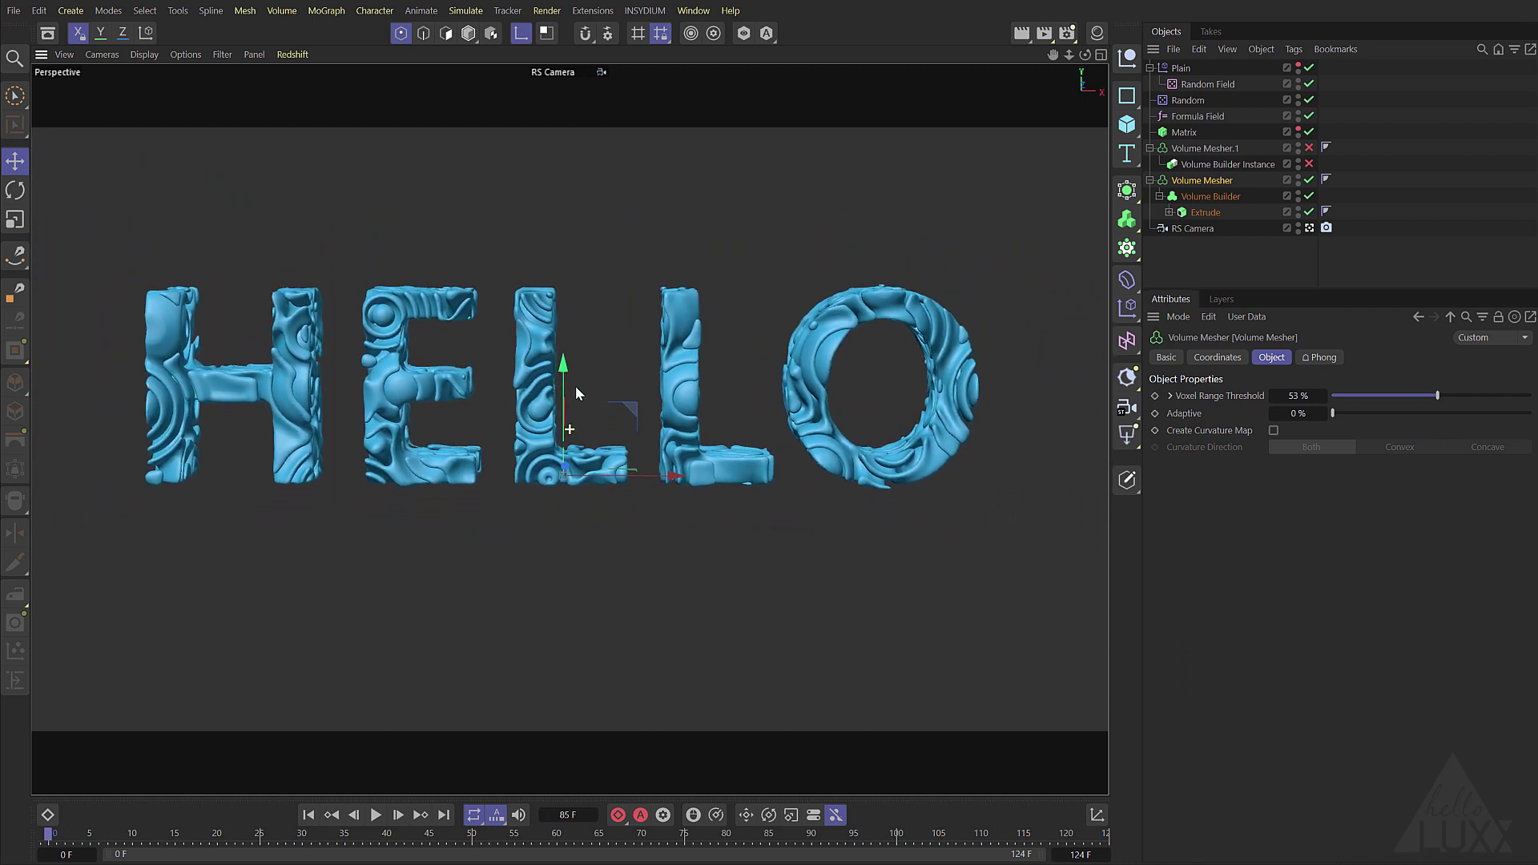
alt+middle_drag(579, 392, 596, 396)
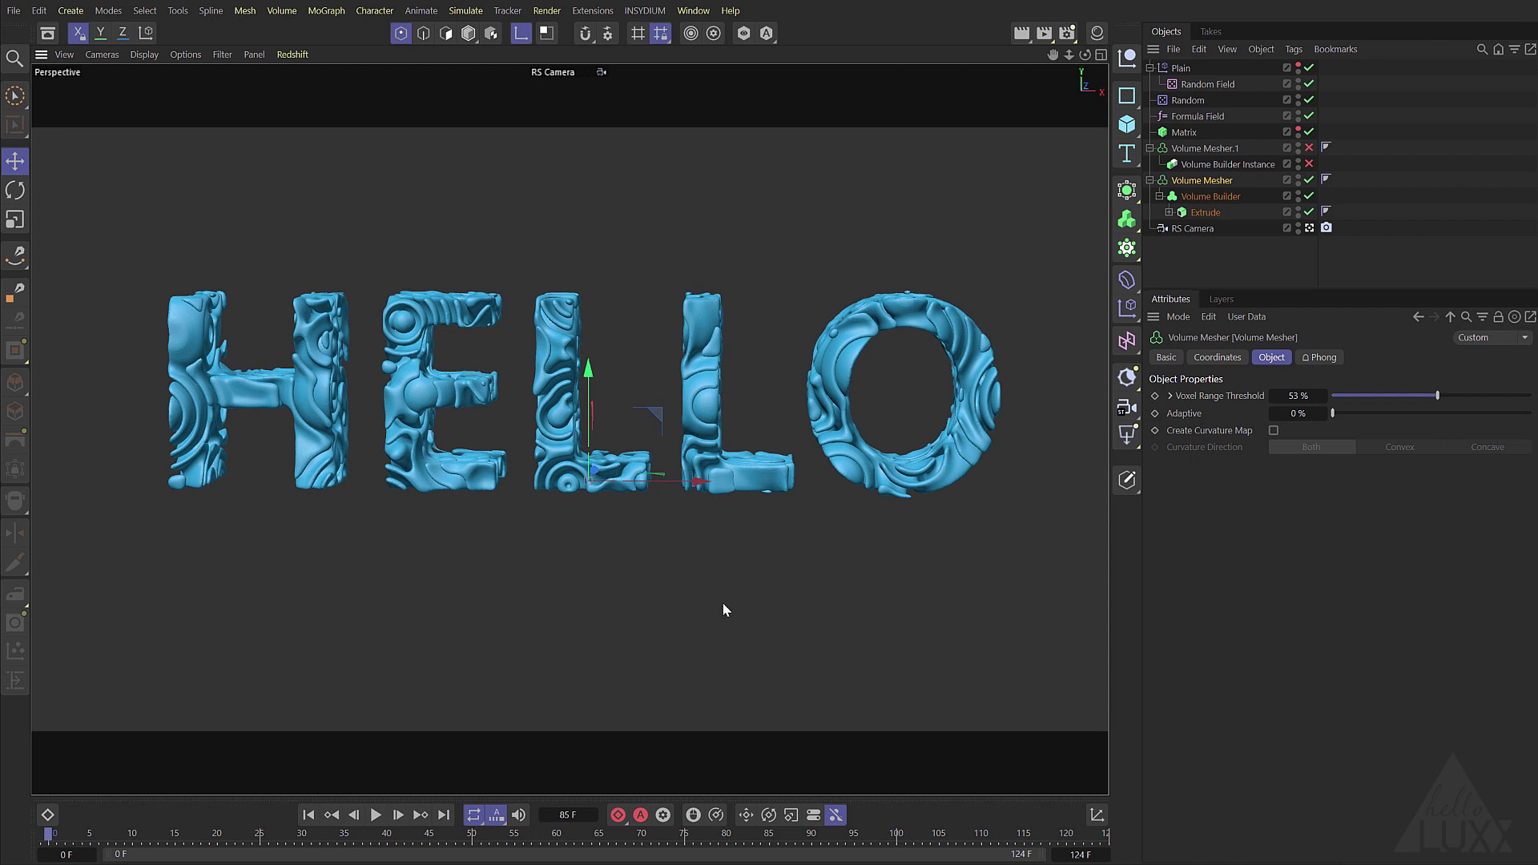